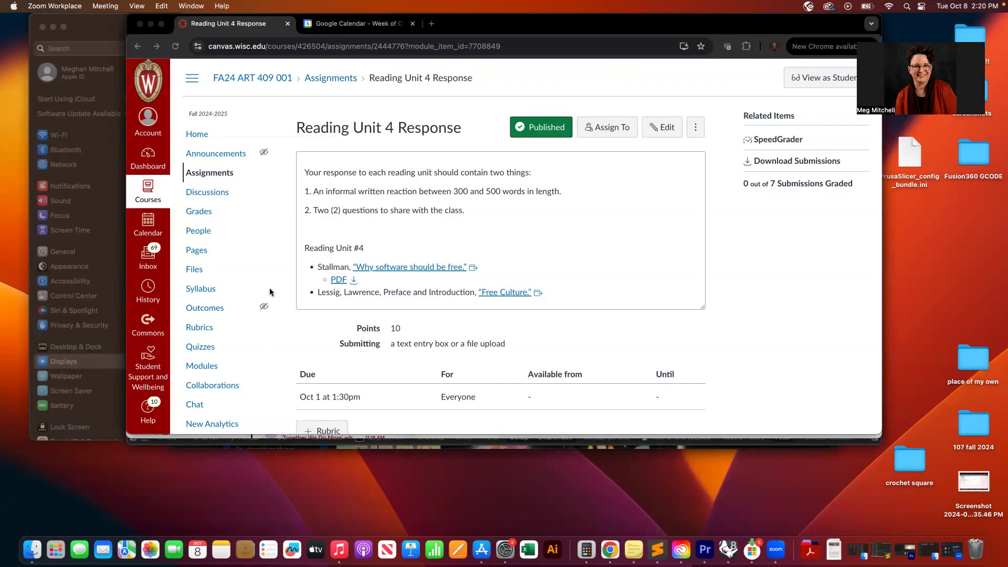
# - Switch to Rhino and enlarge its window to fill most of the screen
pyautogui.click(727, 548)
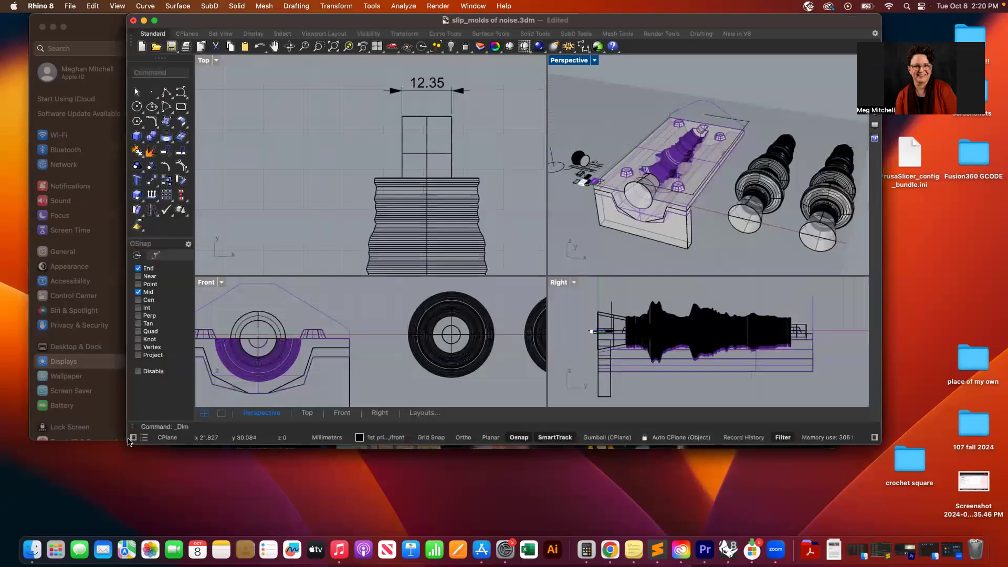
pyautogui.moveTo(128, 439); pyautogui.dragTo(2, 533)
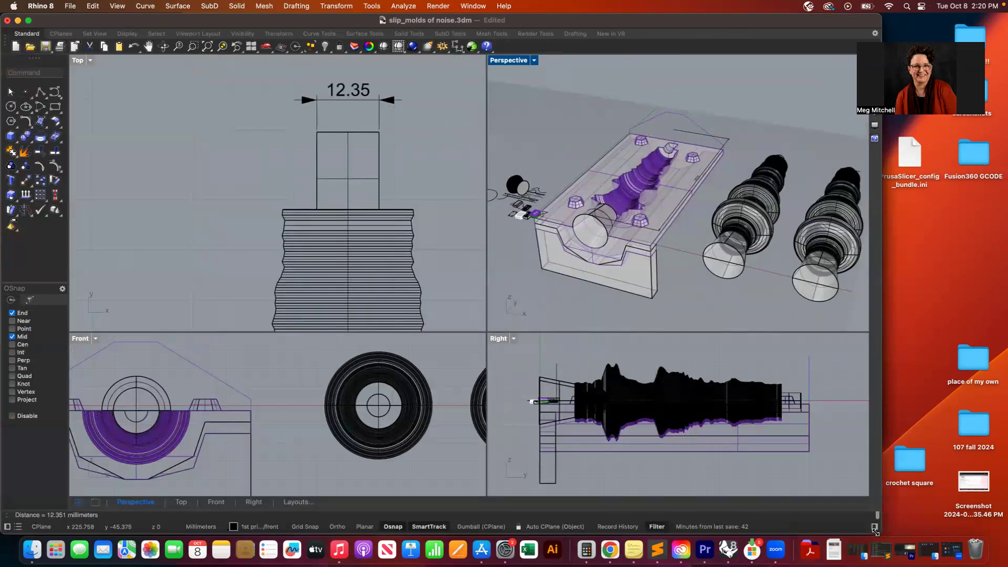
pyautogui.moveTo(880, 521); pyautogui.dragTo(1001, 508)
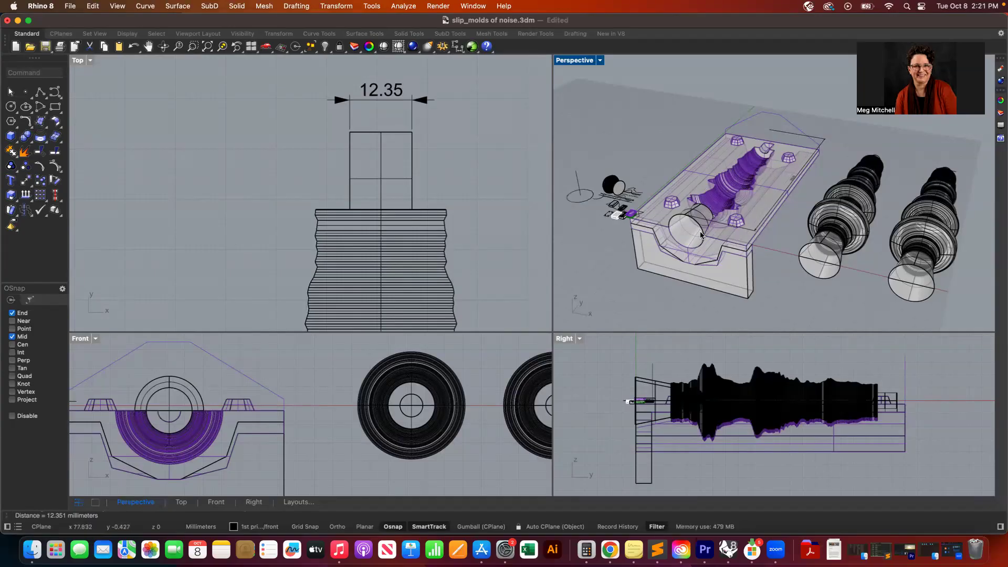
# - Orbit and zoom the Perspective view to examine the slip mold model
pyautogui.hscroll(10, 707, 205)
pyautogui.hscroll(3, 707, 205)
pyautogui.scroll(5, 707, 205)
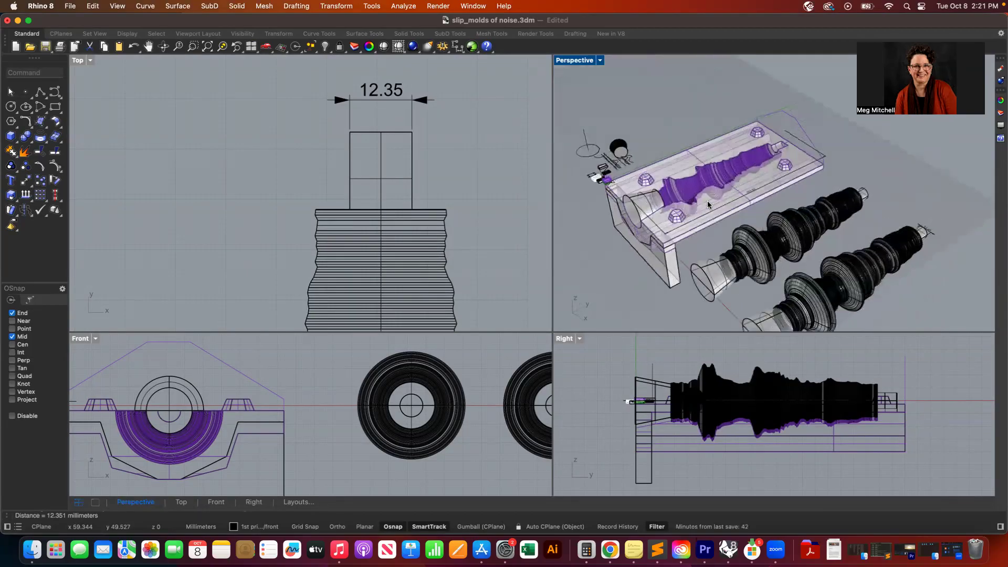
pyautogui.scroll(8, 707, 204)
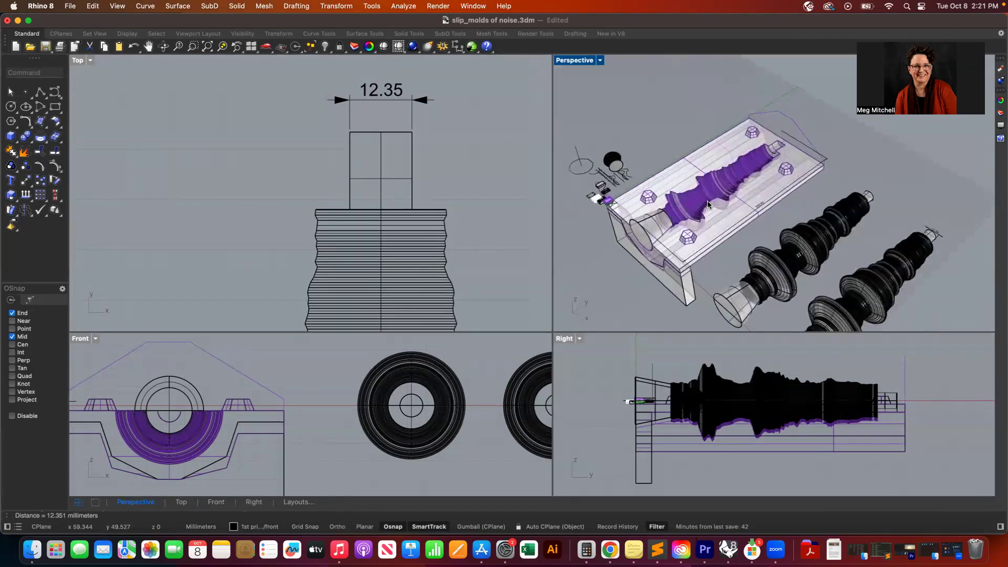
pyautogui.scroll(3, 707, 205)
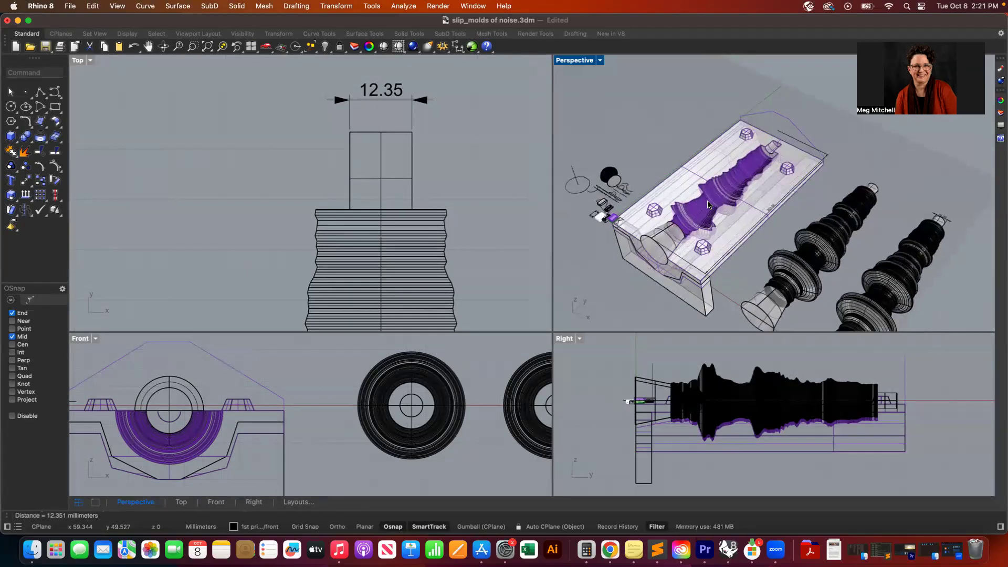
pyautogui.scroll(6, 707, 205)
pyautogui.scroll(4, 708, 205)
pyautogui.scroll(2, 708, 205)
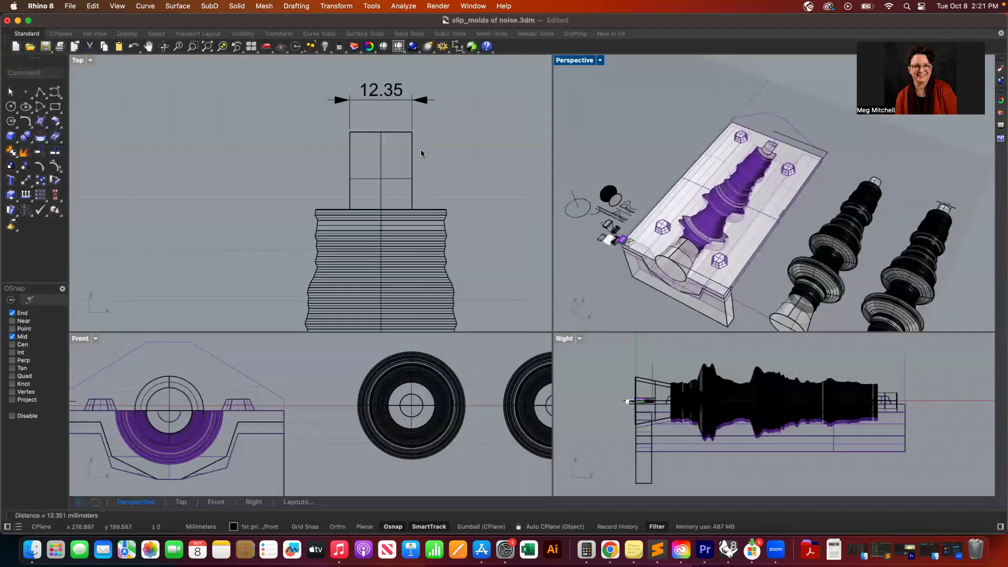
# - Create a new empty document and open its document settings
pyautogui.click(70, 7)
pyautogui.click(85, 25)
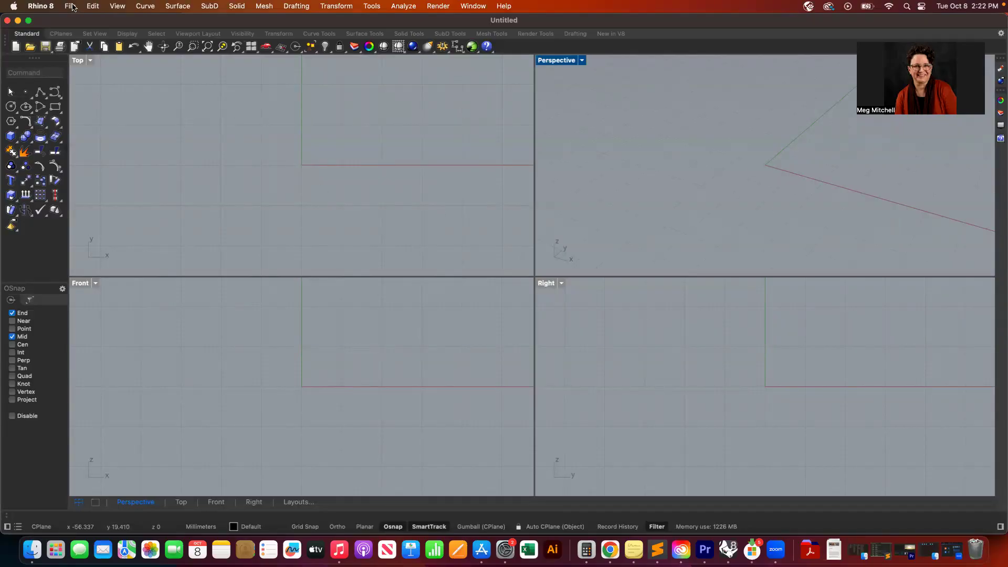
pyautogui.click(71, 6)
pyautogui.moveTo(89, 156)
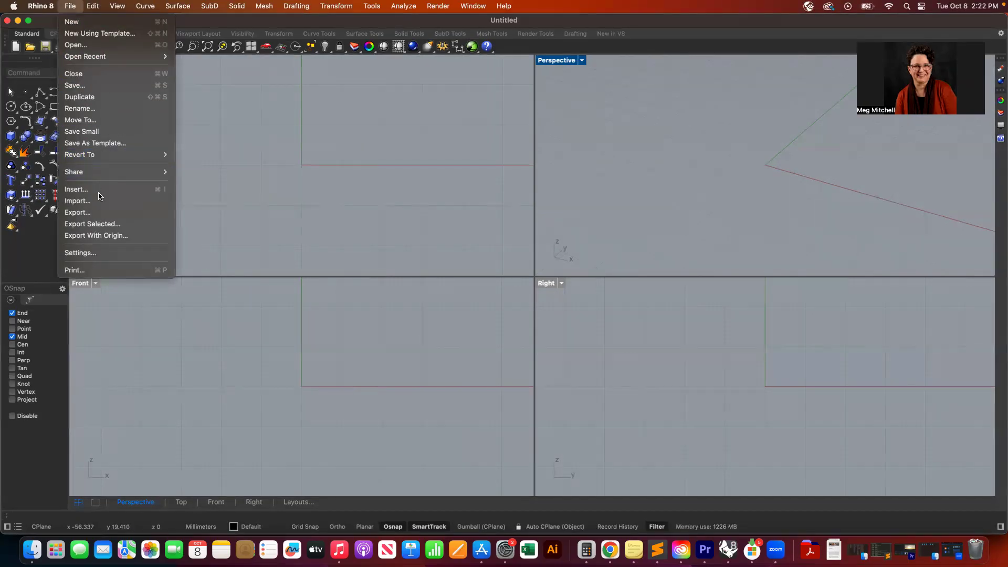
pyautogui.click(96, 256)
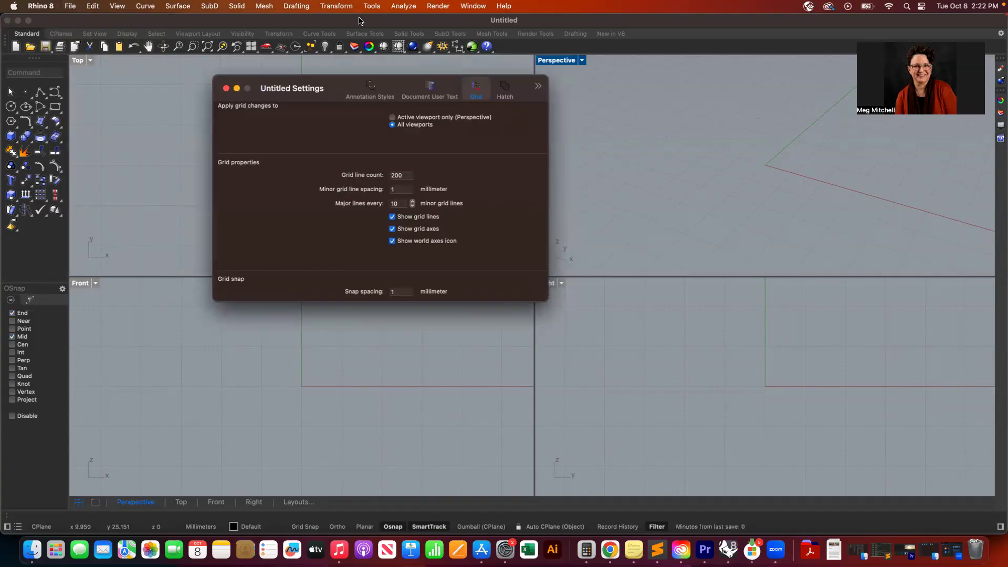
pyautogui.moveTo(359, 20); pyautogui.dragTo(298, 322)
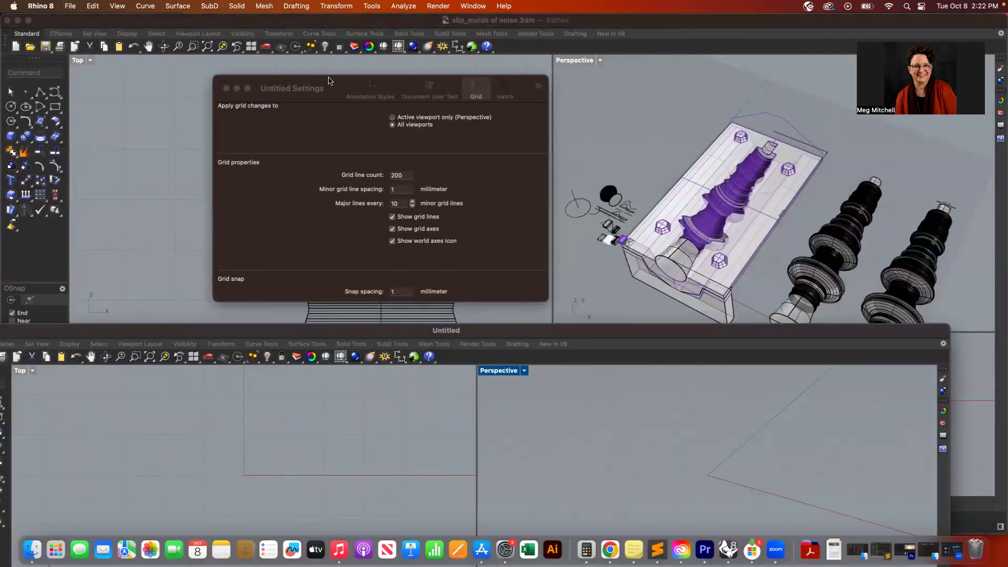
pyautogui.moveTo(329, 80); pyautogui.dragTo(296, 209)
pyautogui.moveTo(282, 297); pyautogui.dragTo(393, 5)
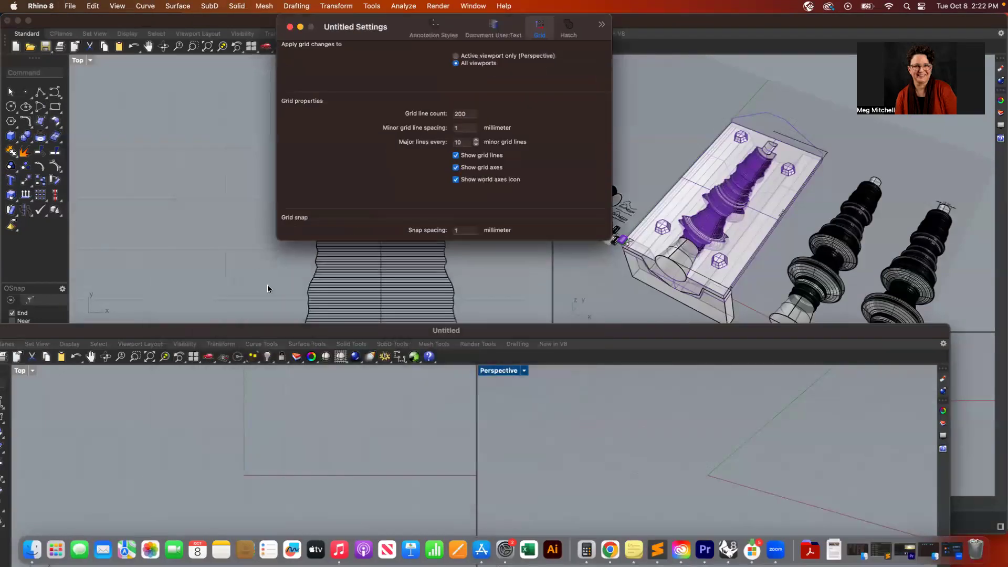
pyautogui.moveTo(242, 329); pyautogui.dragTo(297, 23)
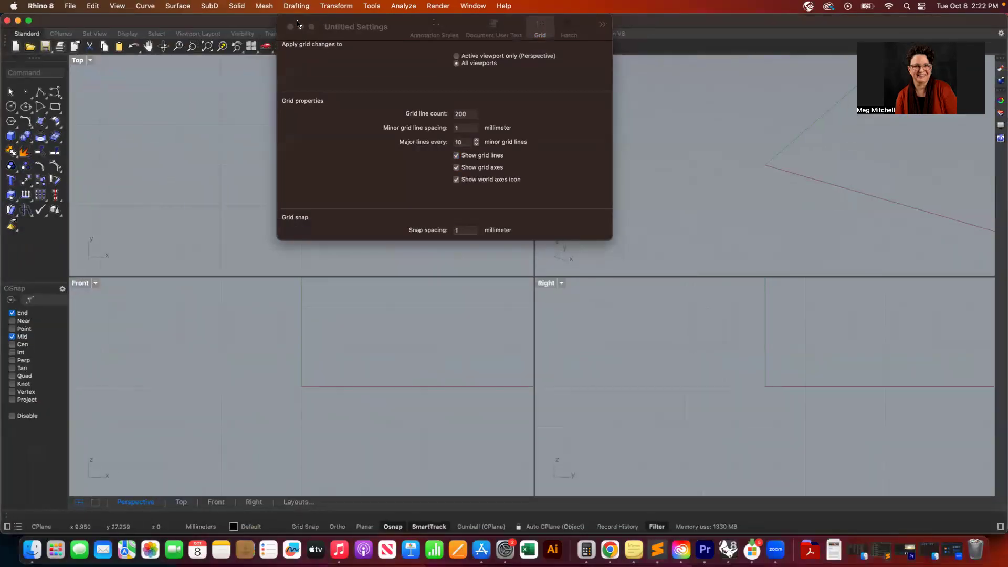
pyautogui.moveTo(373, 23); pyautogui.dragTo(309, 131)
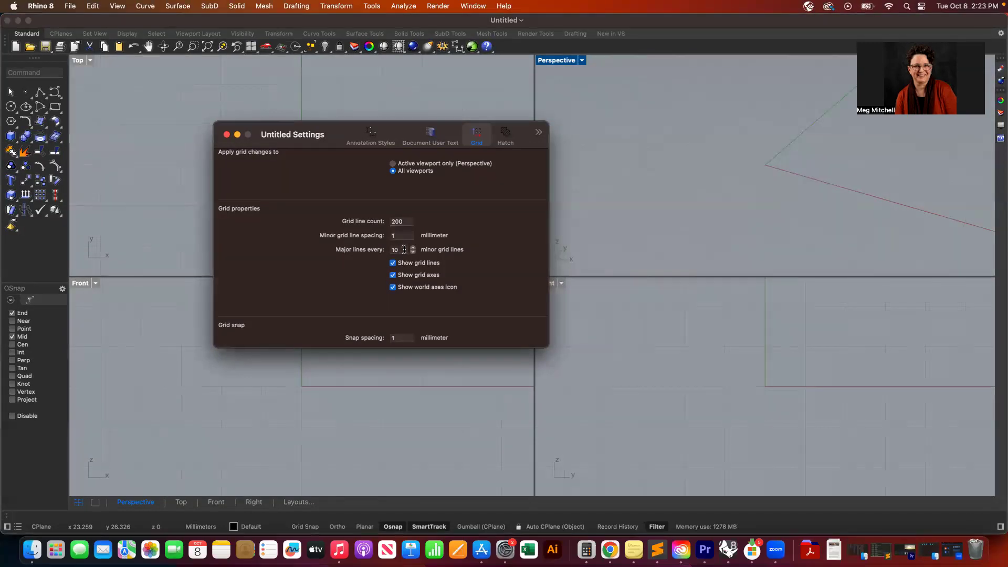
# - Review the model and layout units and the grid snap spacing, then close the settings
pyautogui.click(541, 131)
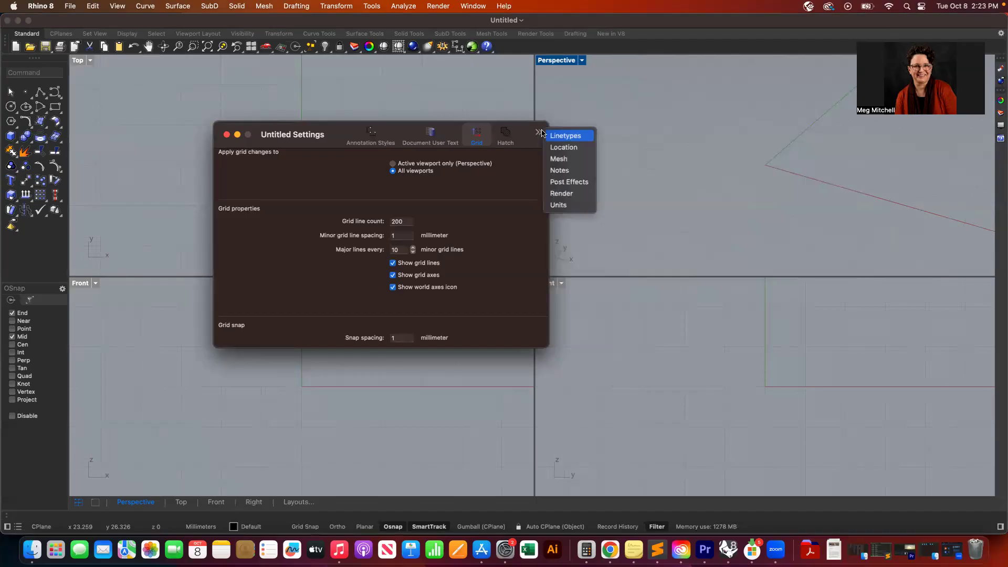
pyautogui.click(557, 204)
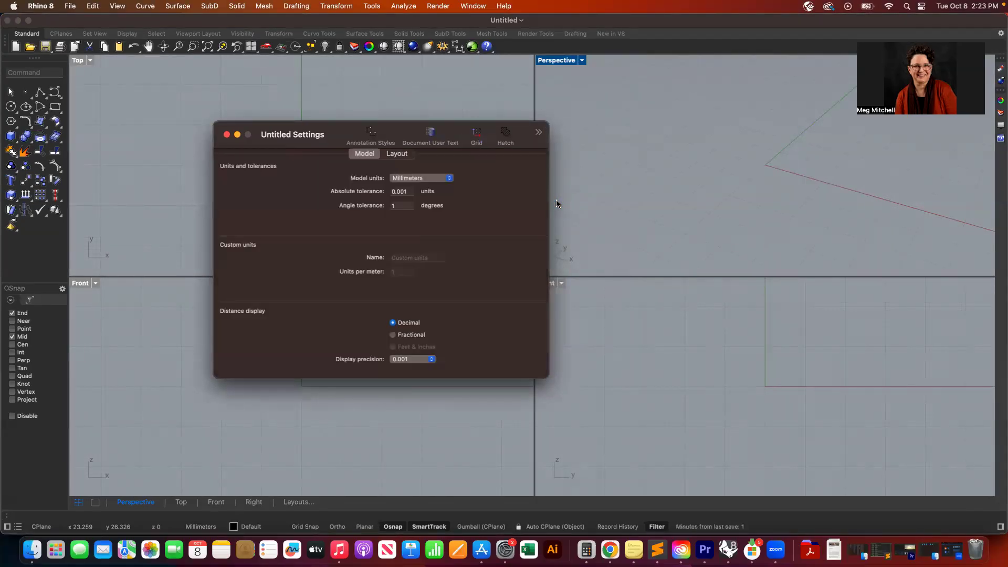
pyautogui.click(398, 155)
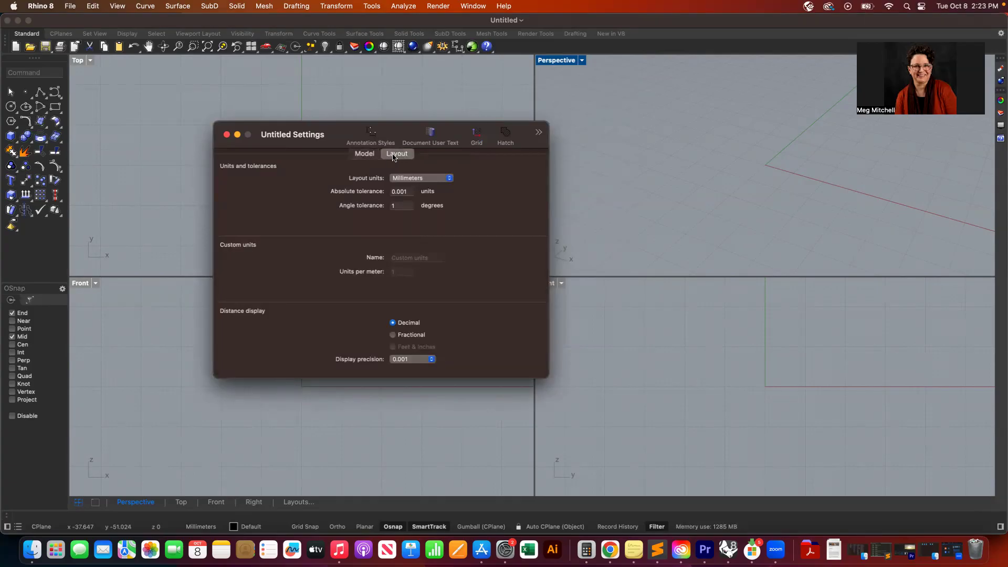
pyautogui.click(362, 156)
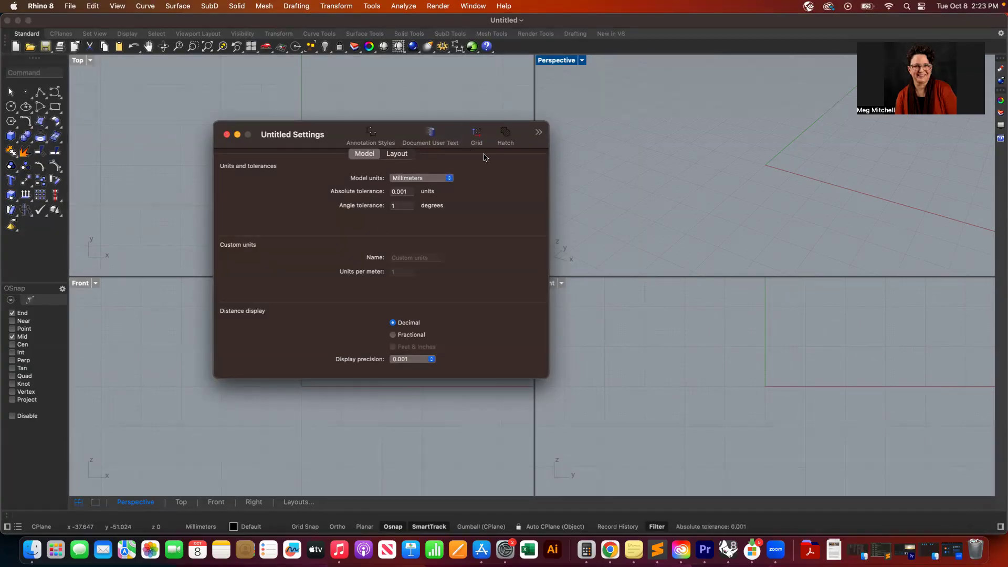
pyautogui.click(476, 138)
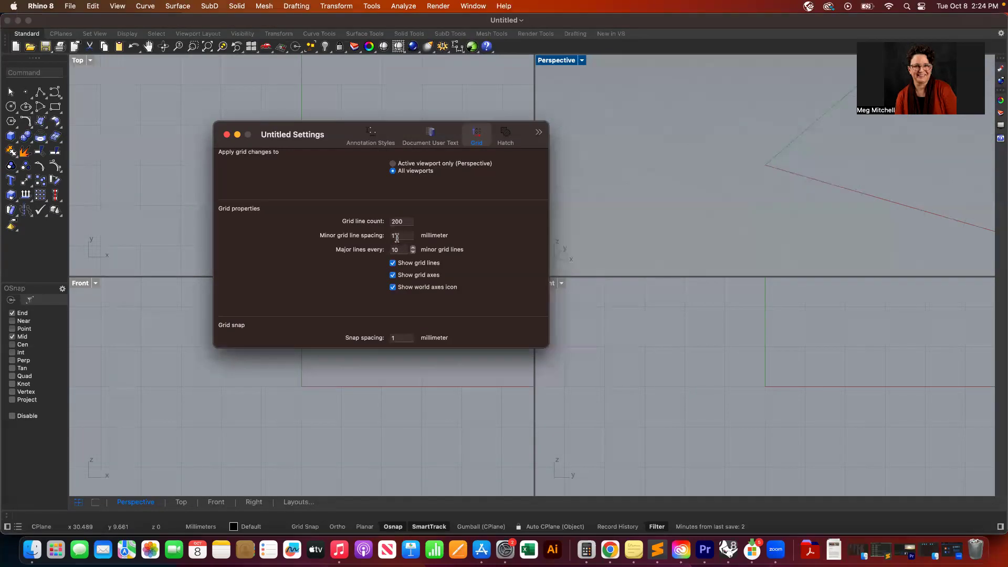
pyautogui.click(400, 337)
pyautogui.click(226, 134)
# - Save the new document as "3d snap test" in the 3d print ceramic casting folder
pyautogui.click(70, 6)
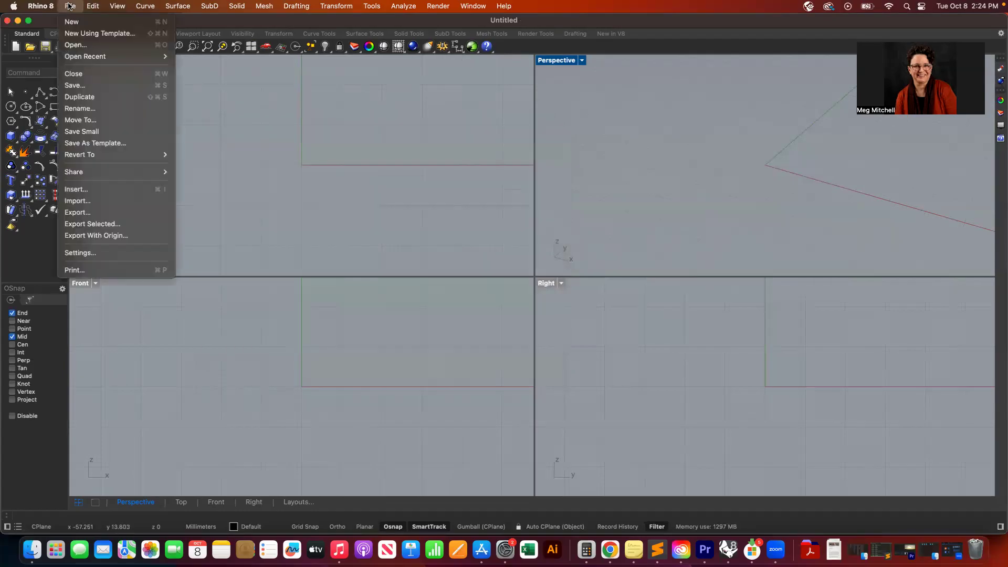
pyautogui.click(81, 86)
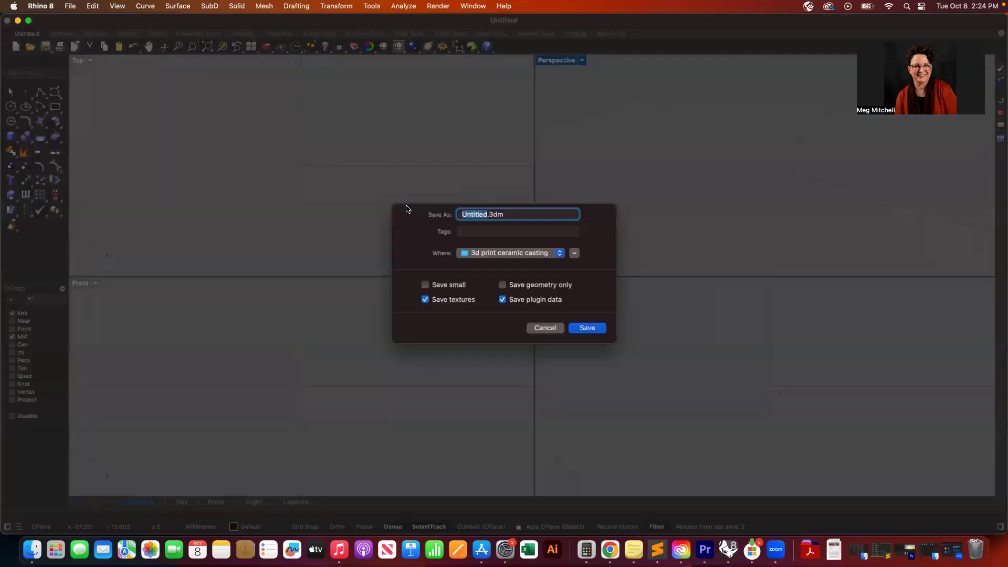
pyautogui.write('3dsnap test')
pyautogui.click(470, 214)
pyautogui.click(587, 328)
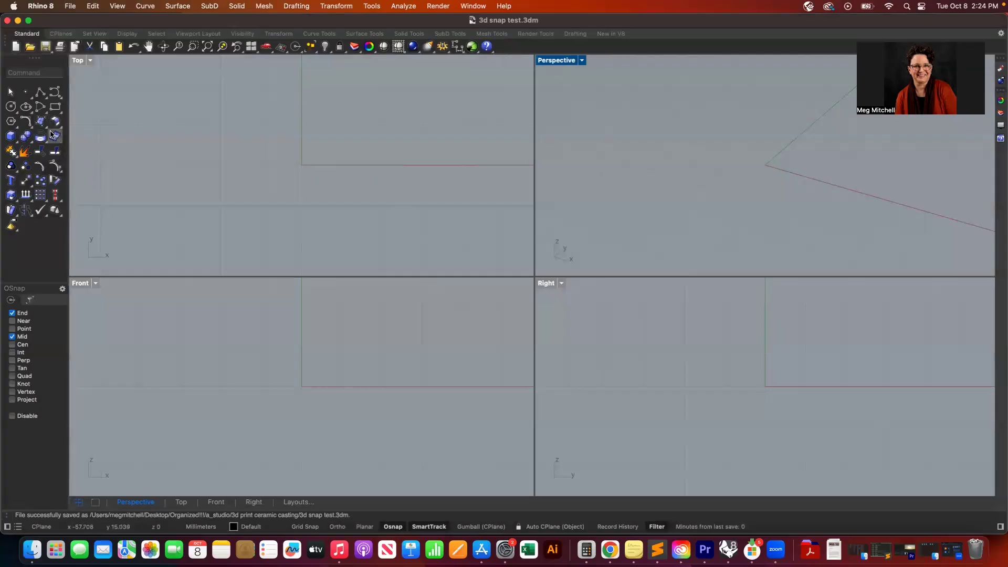
# - Enlarge the Top viewport by resizing the viewport dividers
pyautogui.hscroll(-2, 268, 159)
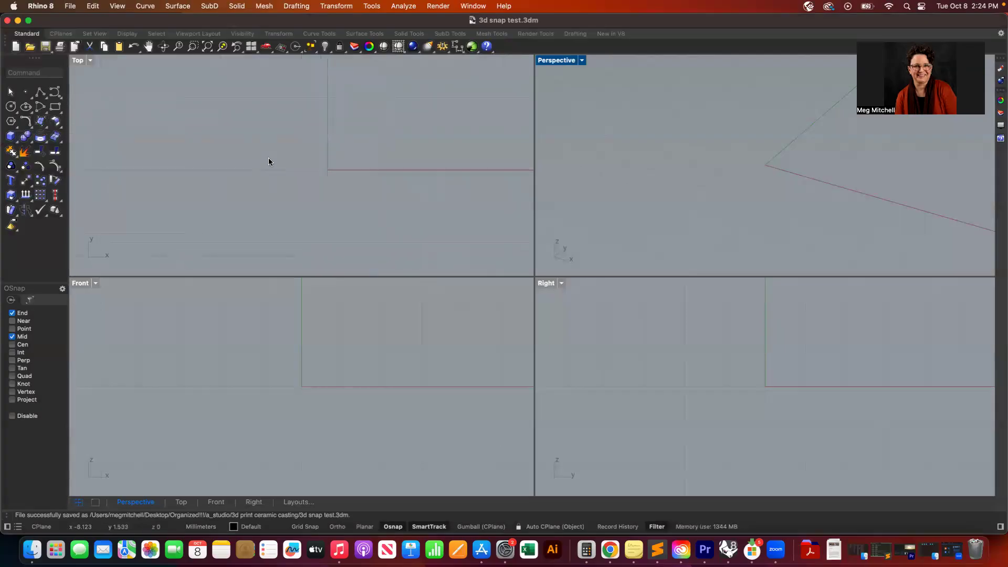
pyautogui.hscroll(3, 268, 159)
pyautogui.hscroll(2, 269, 157)
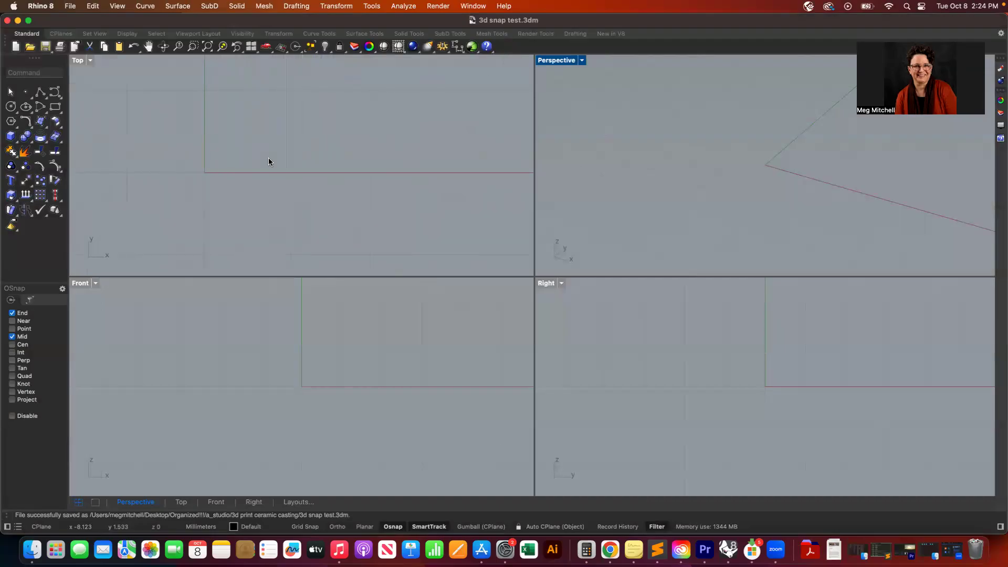
pyautogui.moveTo(535, 260); pyautogui.dragTo(742, 337)
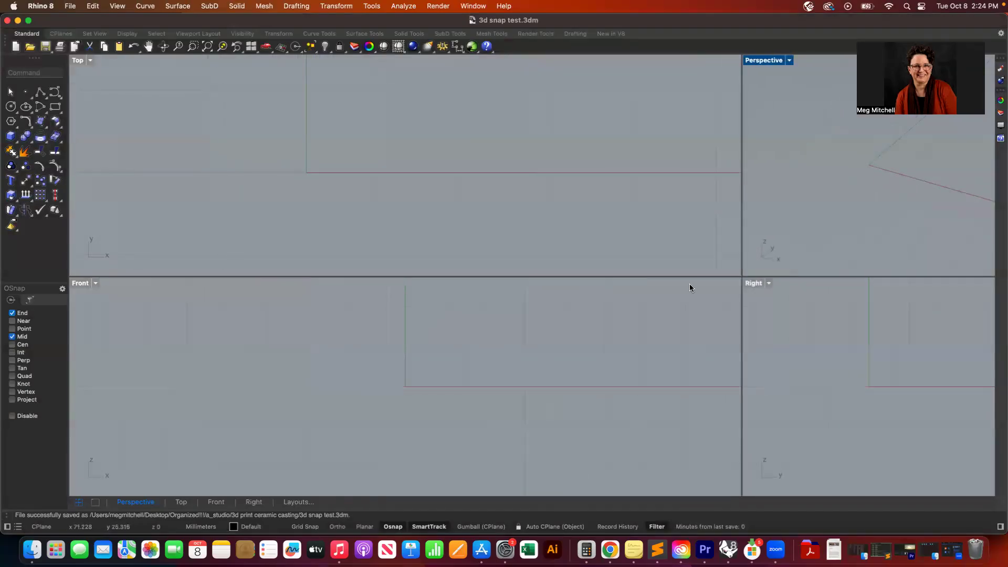
pyautogui.moveTo(689, 276); pyautogui.dragTo(669, 415)
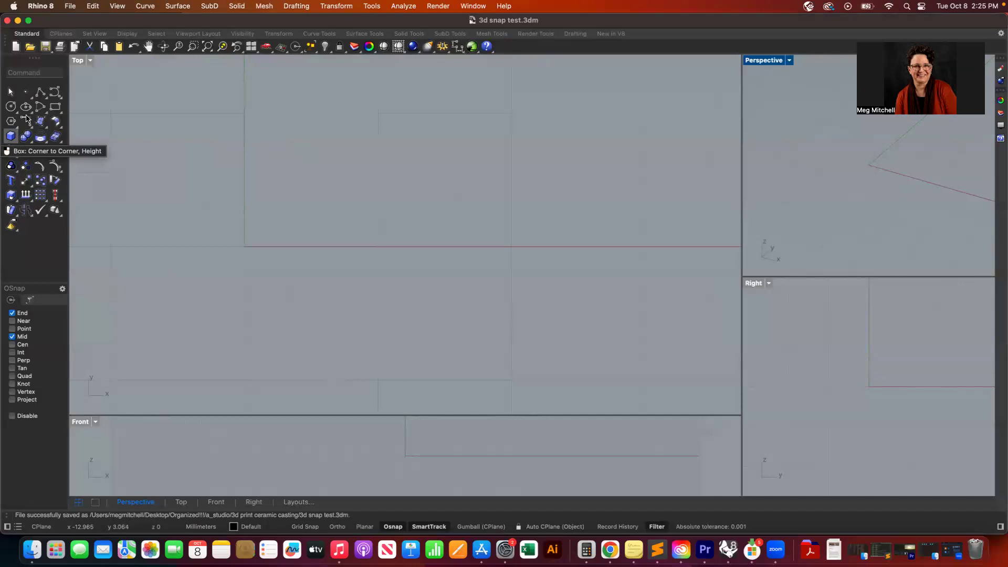
# - Turn on Grid Snap and draw a corner-to-corner box in the Top view, 16 mm tall
pyautogui.click(10, 137)
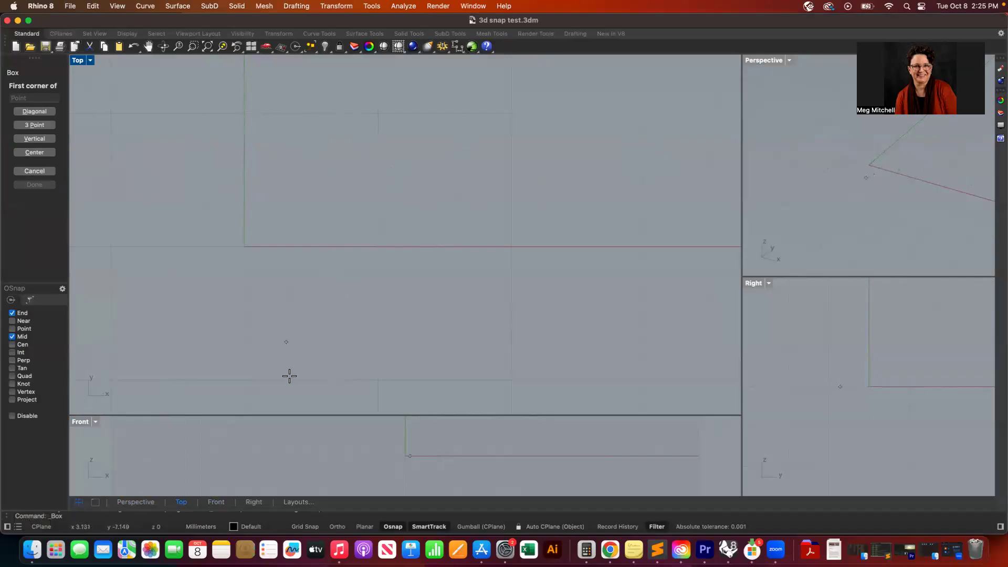
pyautogui.click(306, 526)
pyautogui.click(249, 115)
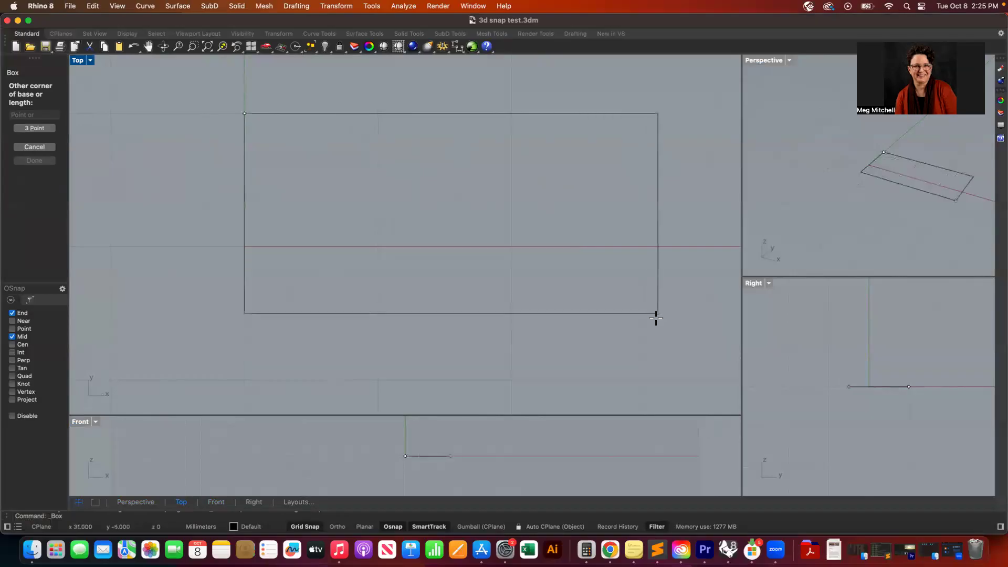
pyautogui.click(645, 379)
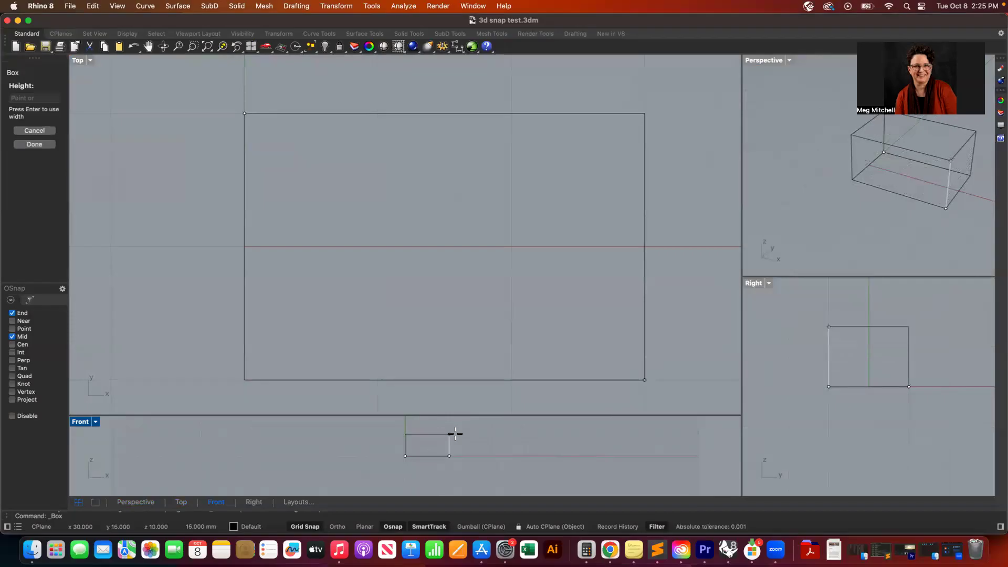
pyautogui.click(455, 434)
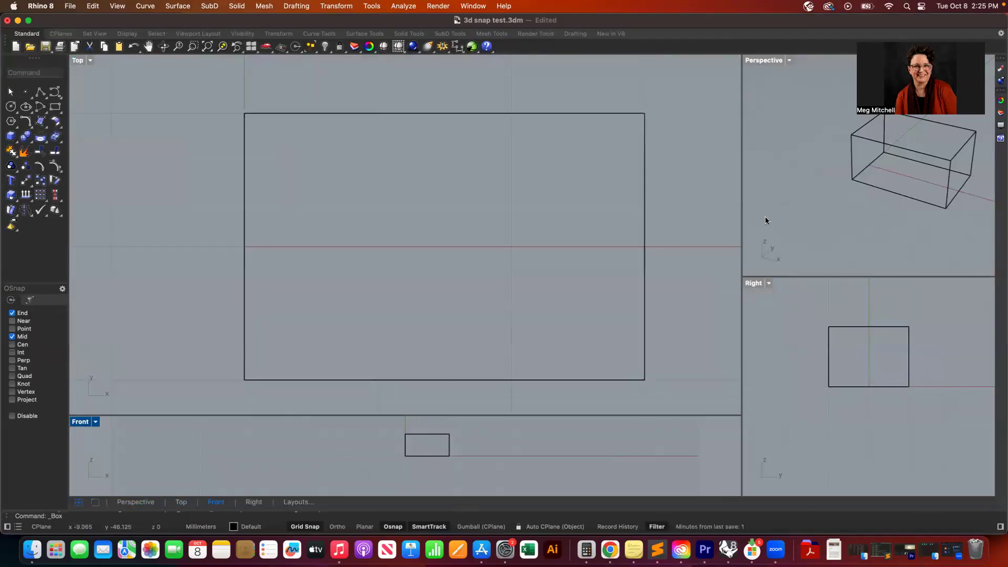
pyautogui.hscroll(4, 469, 182)
pyautogui.scroll(-2, 469, 181)
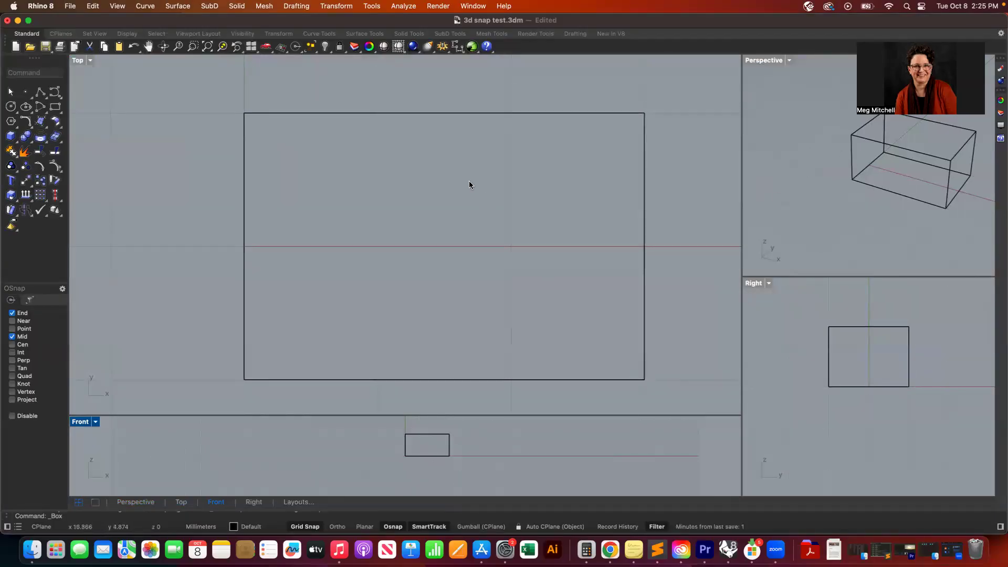
pyautogui.hscroll(1, 468, 184)
pyautogui.scroll(1, 469, 184)
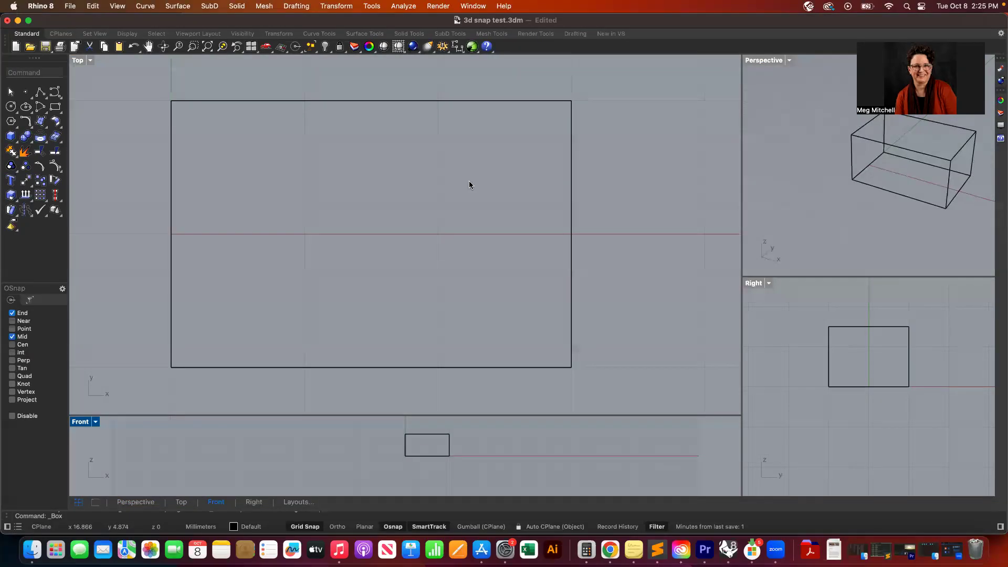
pyautogui.scroll(-5, 408, 220)
pyautogui.hscroll(5, 407, 218)
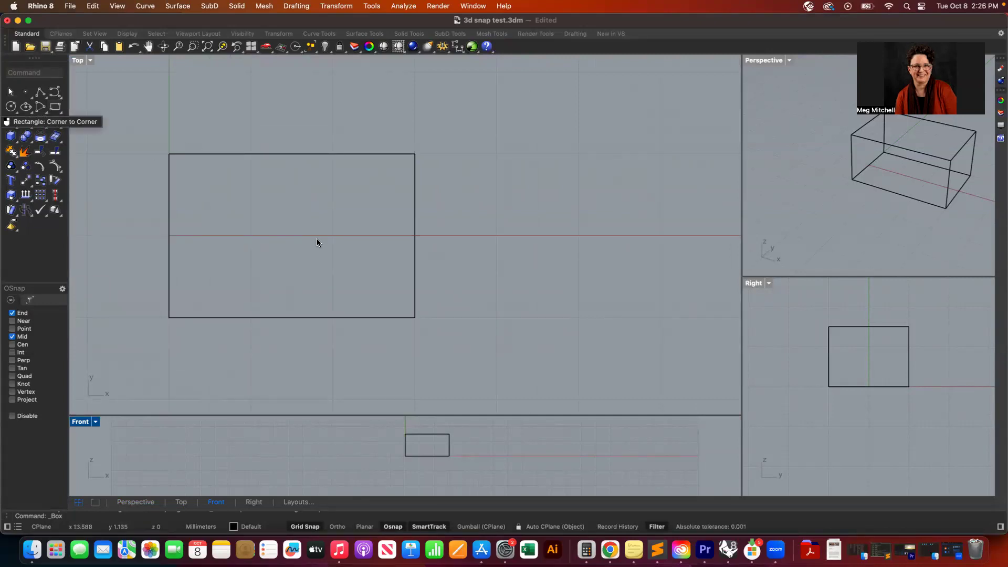
# - Widen the Perspective and Right viewports by moving the vertical viewport divider toward the Top view
pyautogui.click(909, 149)
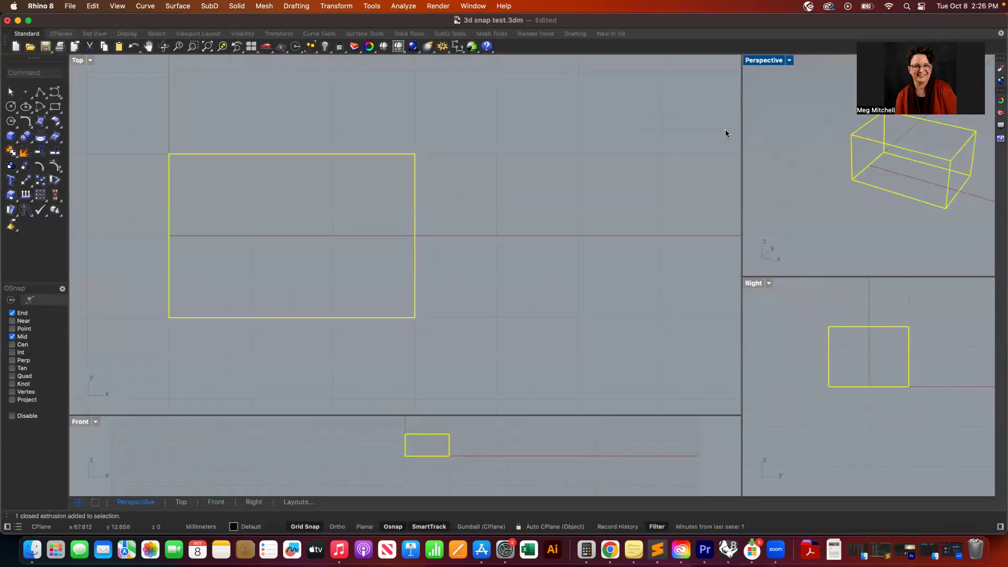
pyautogui.moveTo(741, 120); pyautogui.dragTo(560, 136)
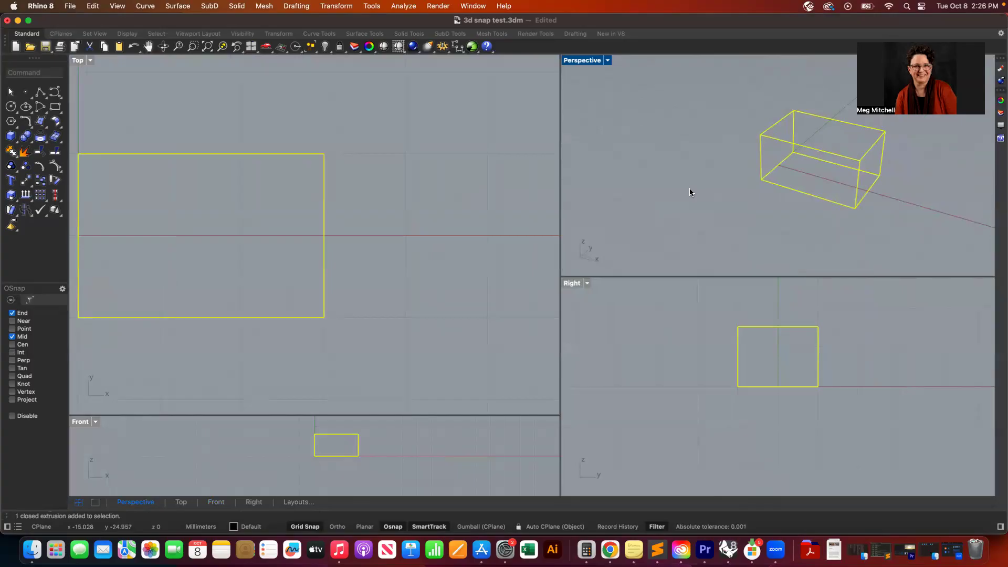
pyautogui.press('Escape')
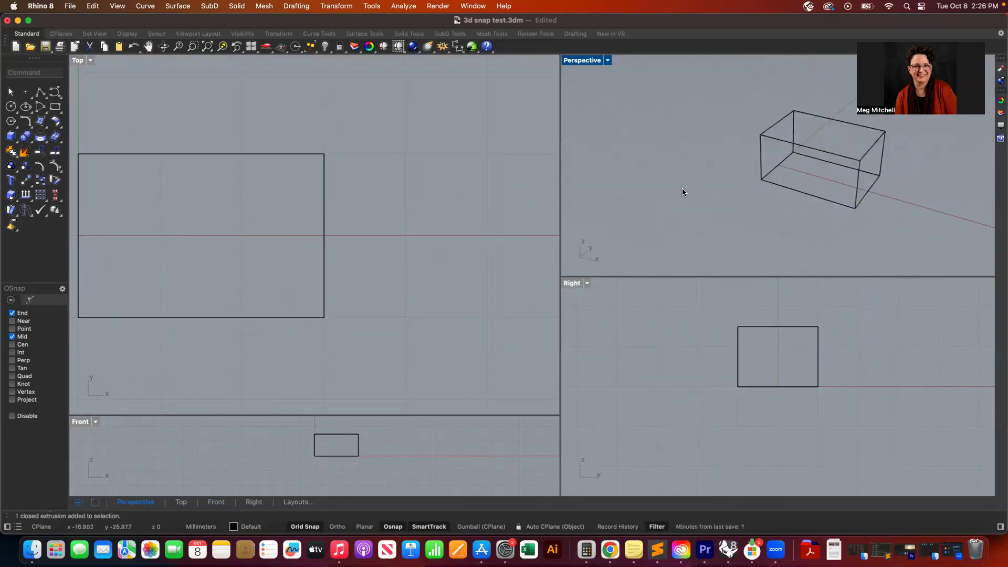
pyautogui.click(11, 136)
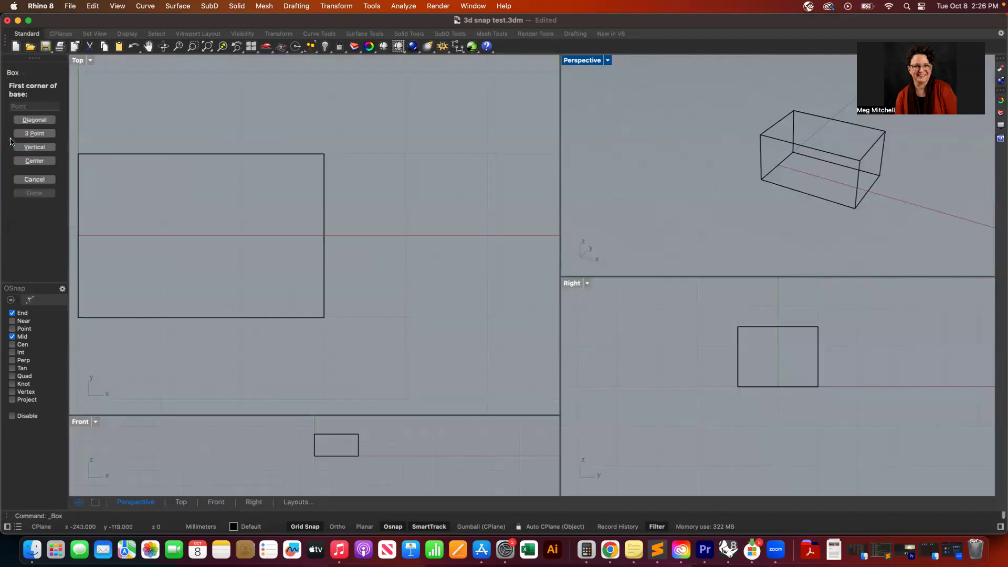
pyautogui.press('Escape')
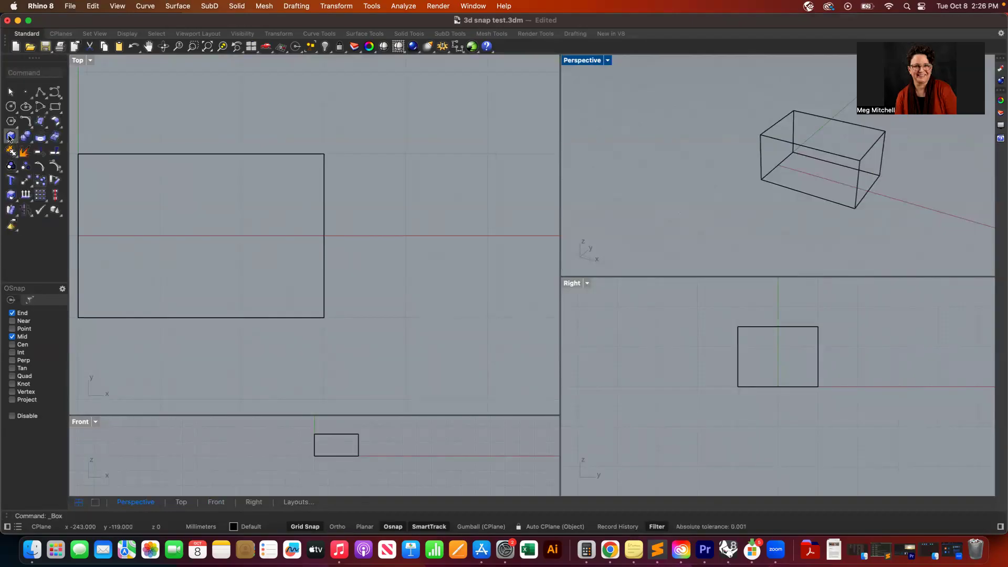
pyautogui.click(9, 138)
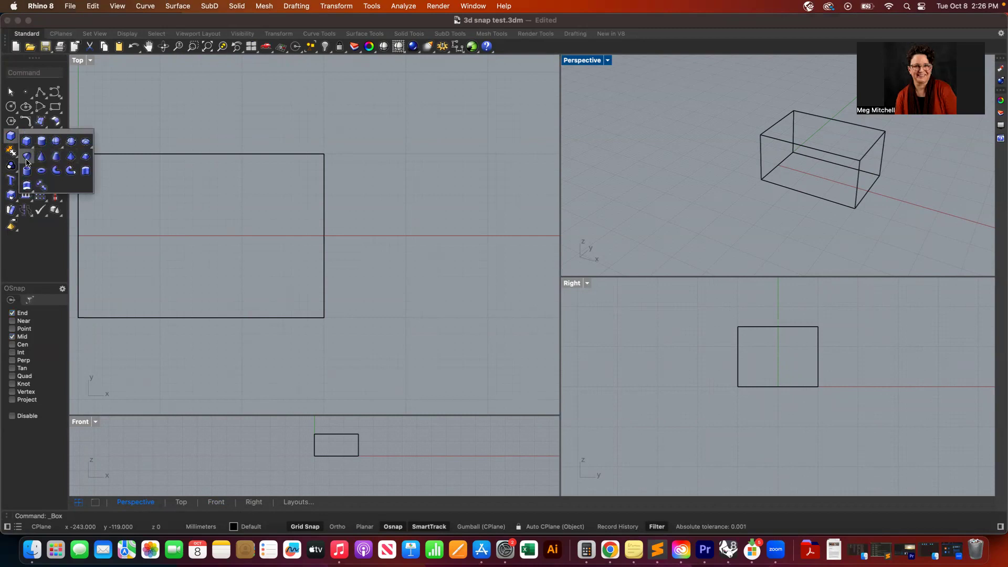
pyautogui.click(9, 138)
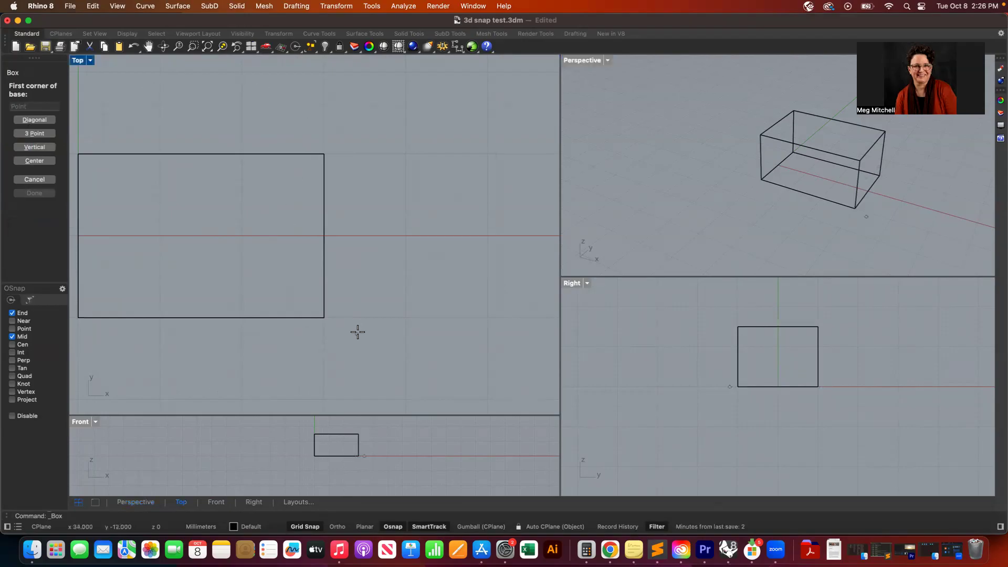
pyautogui.scroll(-5, 357, 332)
pyautogui.hscroll(-5, 358, 331)
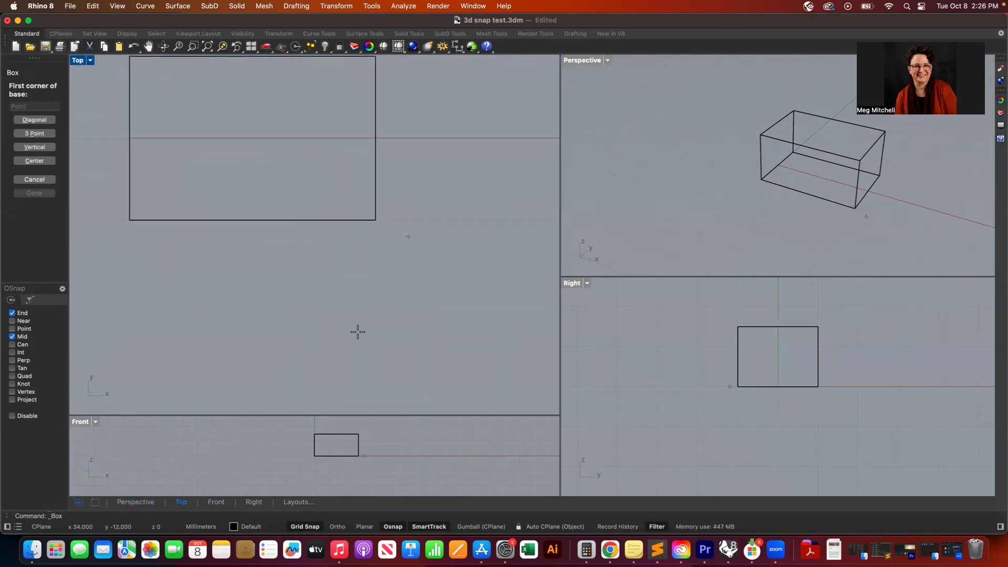
pyautogui.hscroll(3, 357, 331)
pyautogui.scroll(-2, 357, 331)
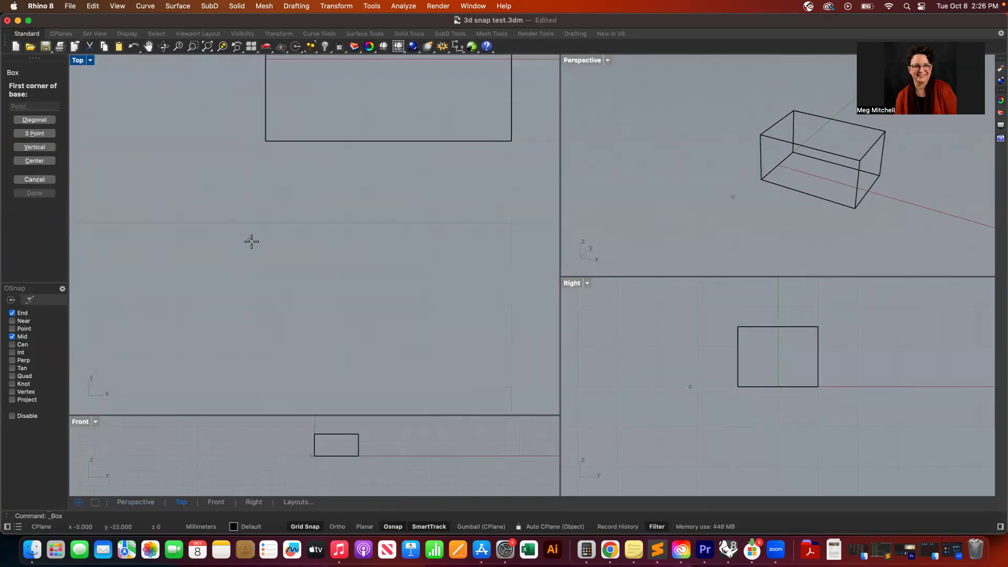
pyautogui.click(33, 179)
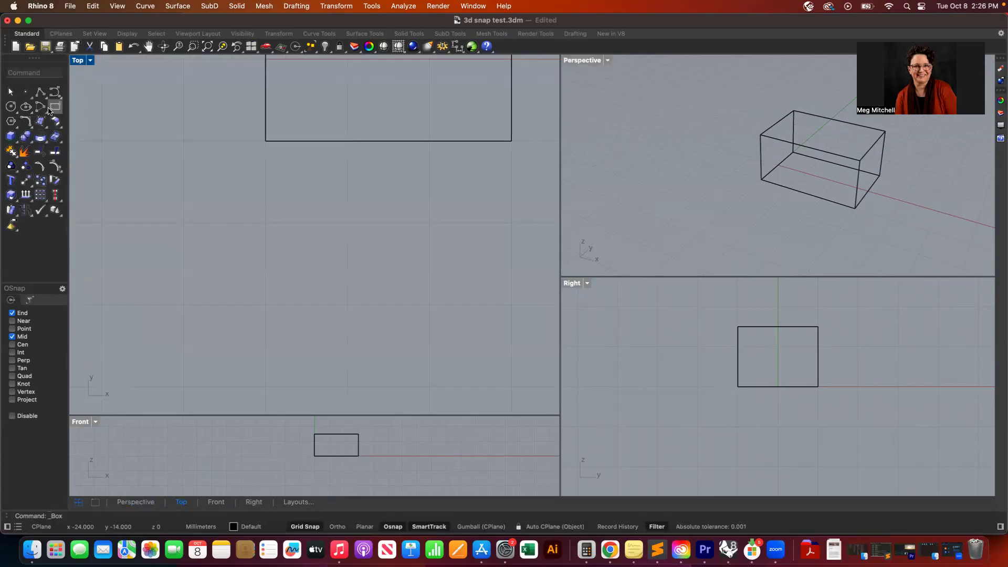
# - Draw a corner-to-corner rectangle in the Top view below the box, matching the box's width
pyautogui.click(53, 110)
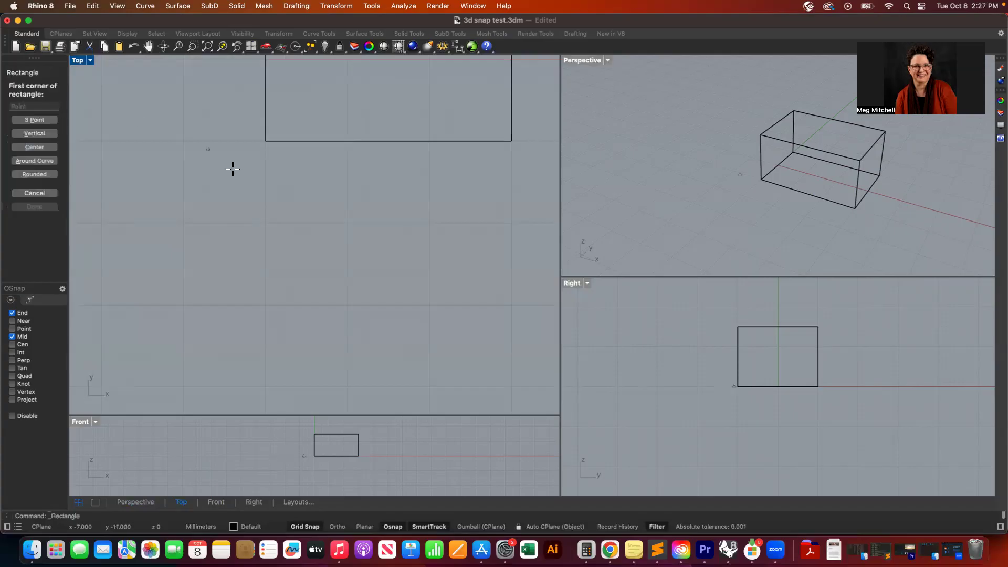
pyautogui.click(266, 223)
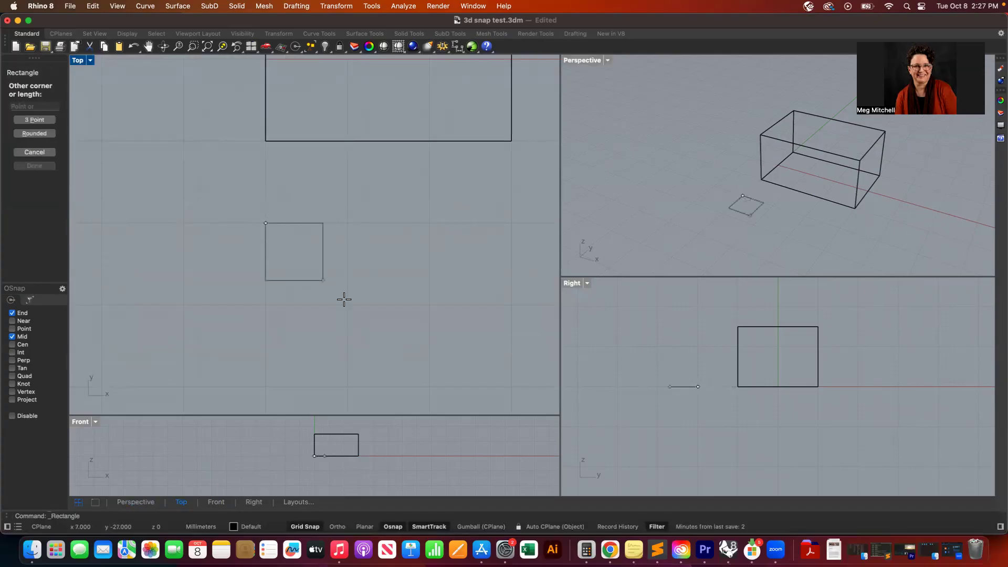
pyautogui.click(513, 385)
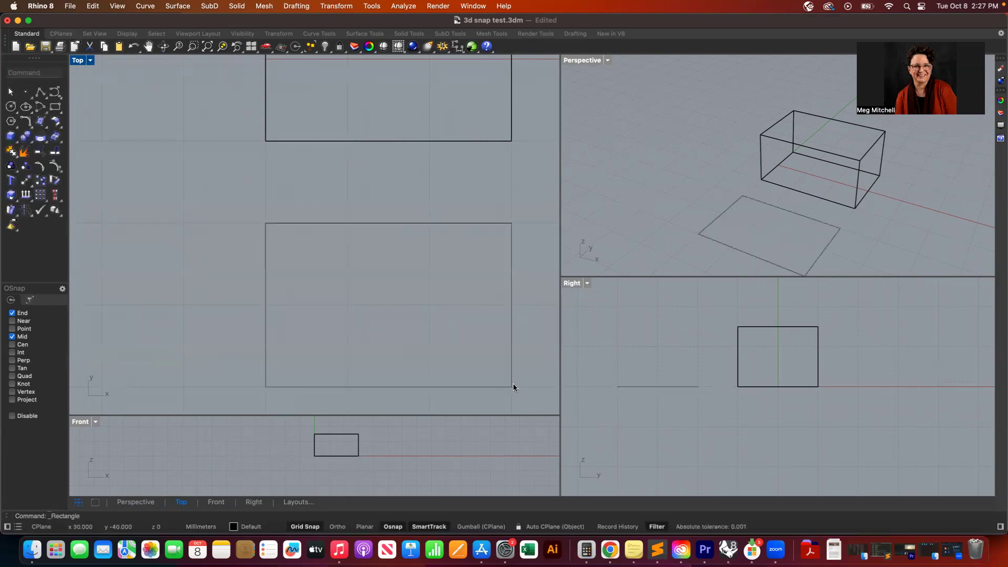
# - Extrude the rectangle straight up as a surface to the same height as the box
pyautogui.click(304, 223)
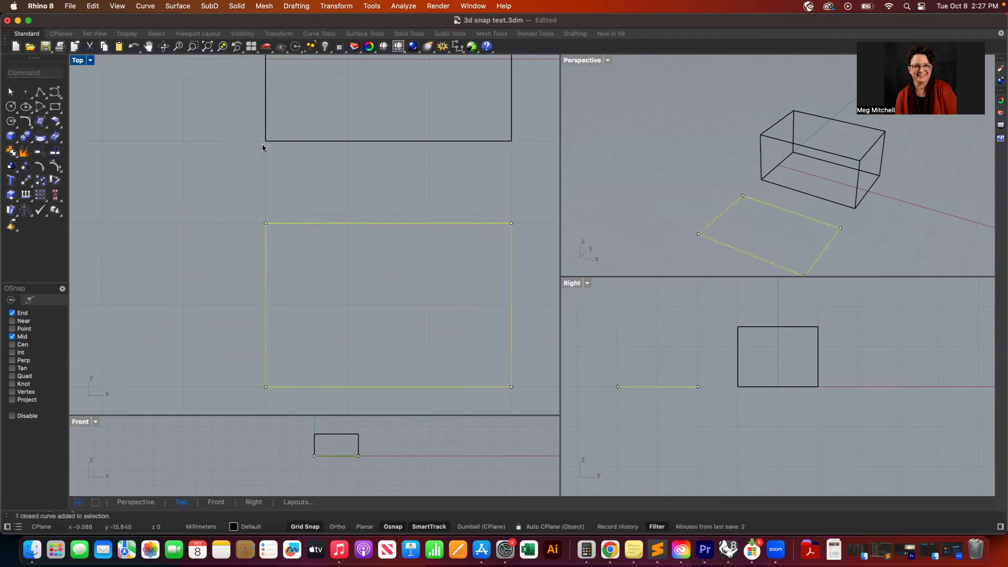
pyautogui.click(175, 5)
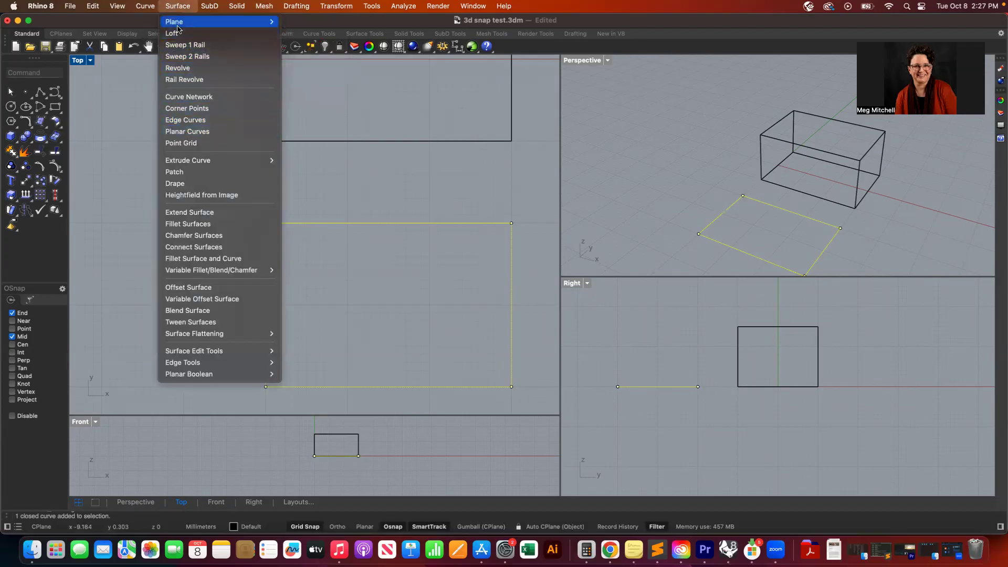
pyautogui.moveTo(210, 5)
pyautogui.moveTo(179, 5)
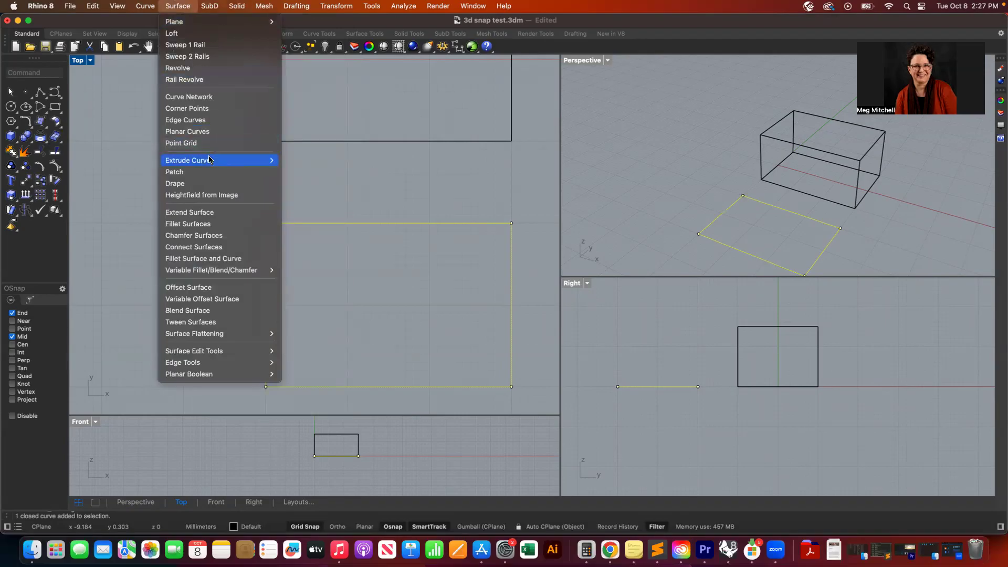
pyautogui.moveTo(211, 160)
pyautogui.click(295, 160)
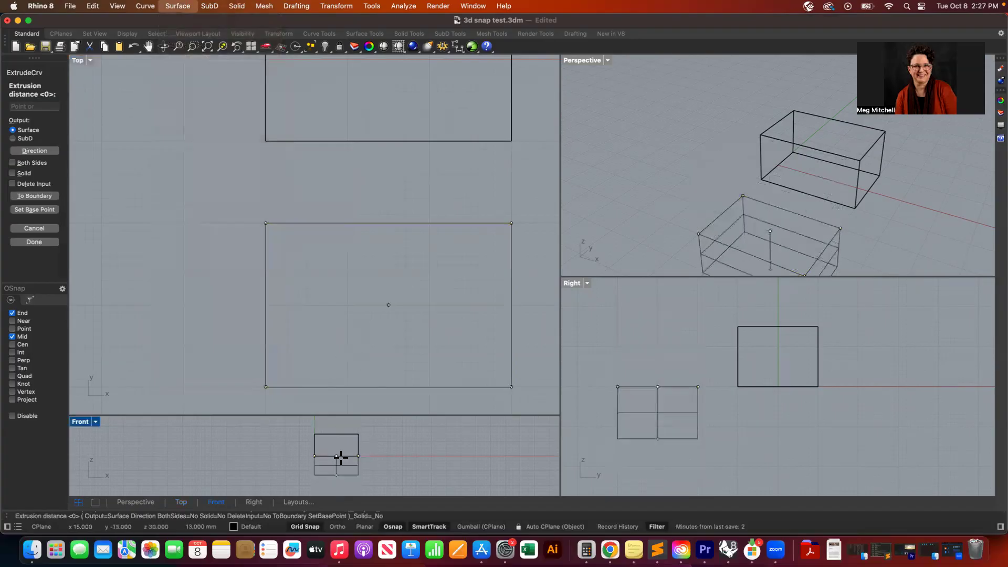
pyautogui.click(359, 433)
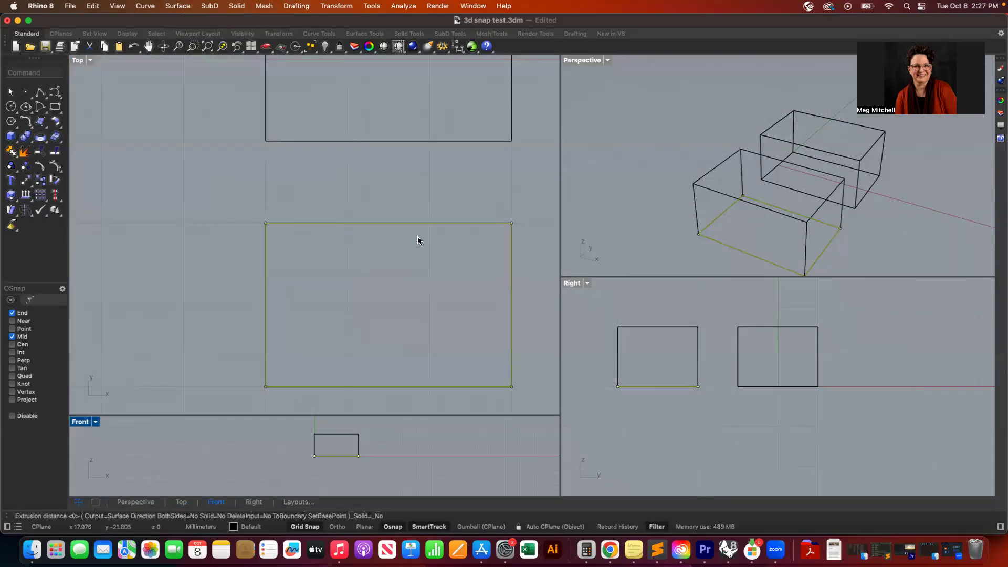
pyautogui.click(204, 255)
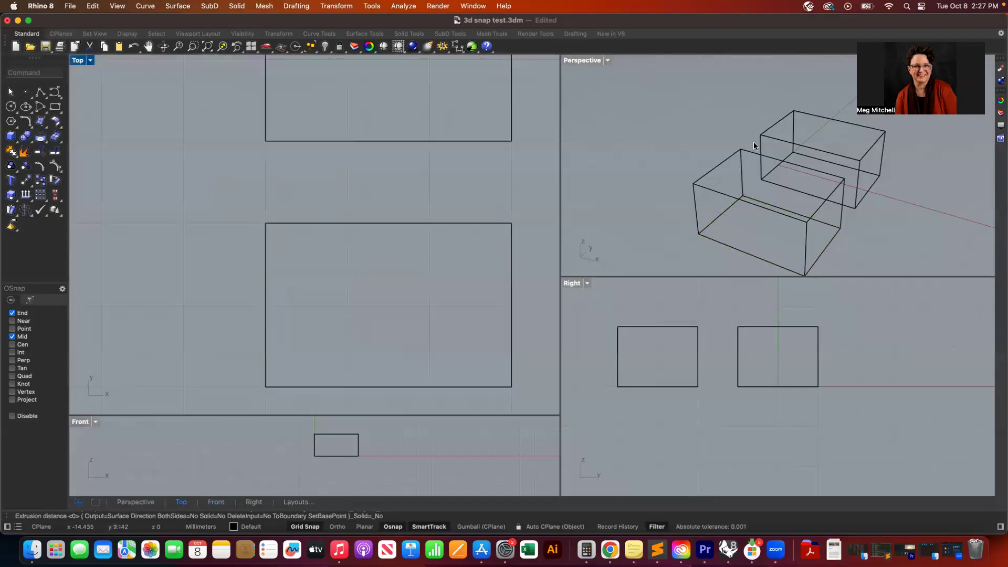
# - Set the Perspective viewport display mode to Ghosted
pyautogui.click(608, 61)
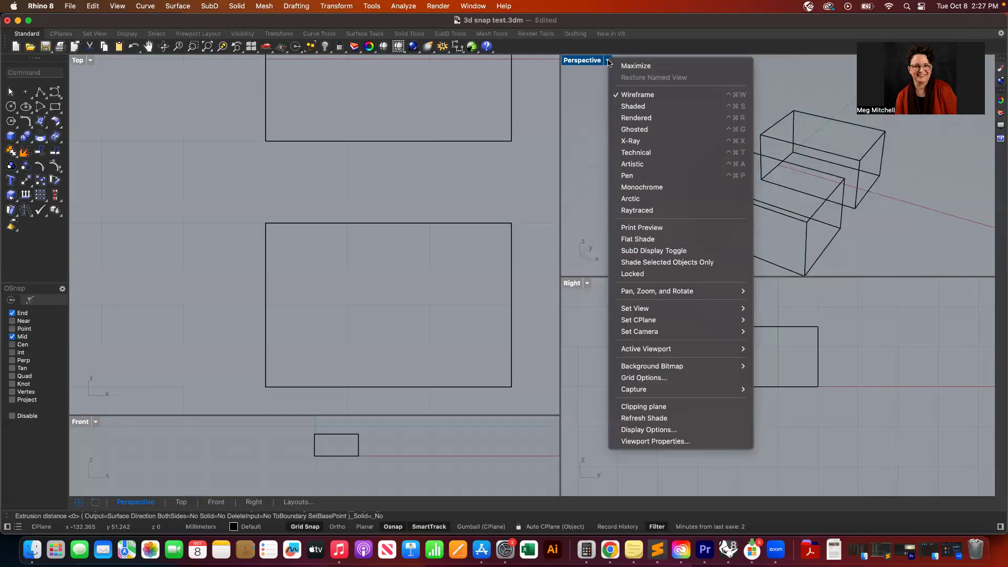
pyautogui.click(649, 129)
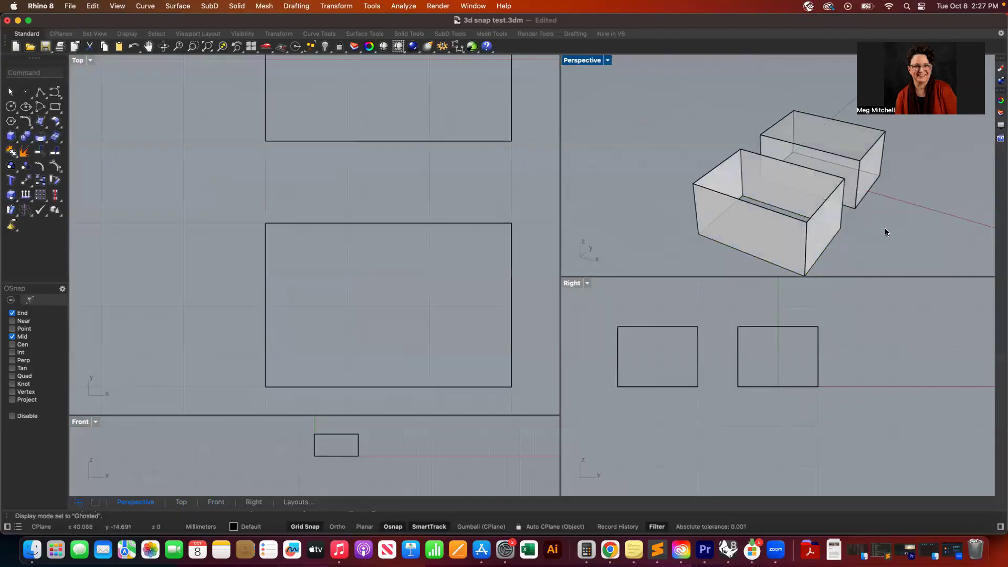
# - Create a planar surface from the rectangle to close the bottom of the extruded walls
pyautogui.hscroll(5, 884, 228)
pyautogui.hscroll(8, 885, 231)
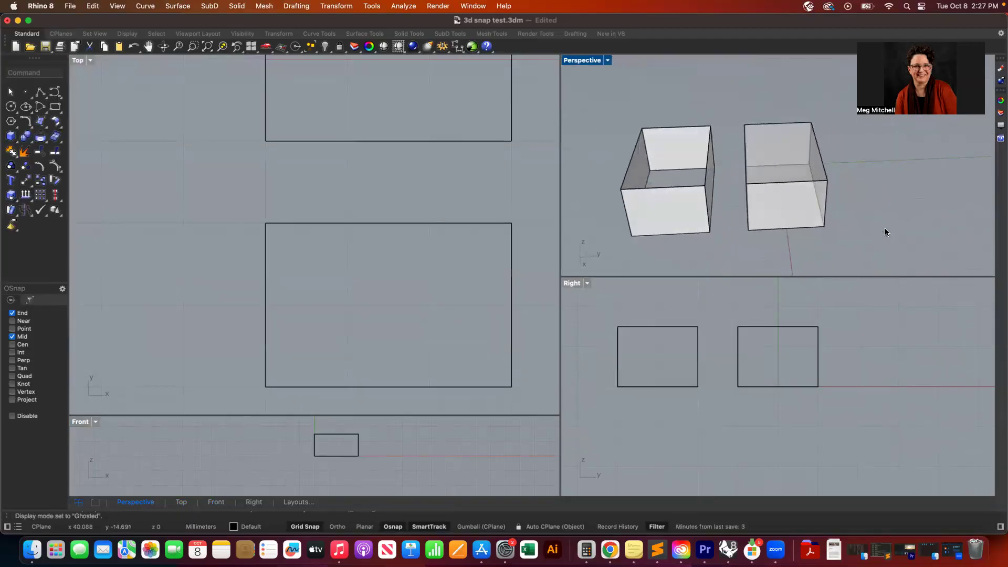
pyautogui.hscroll(-8, 913, 228)
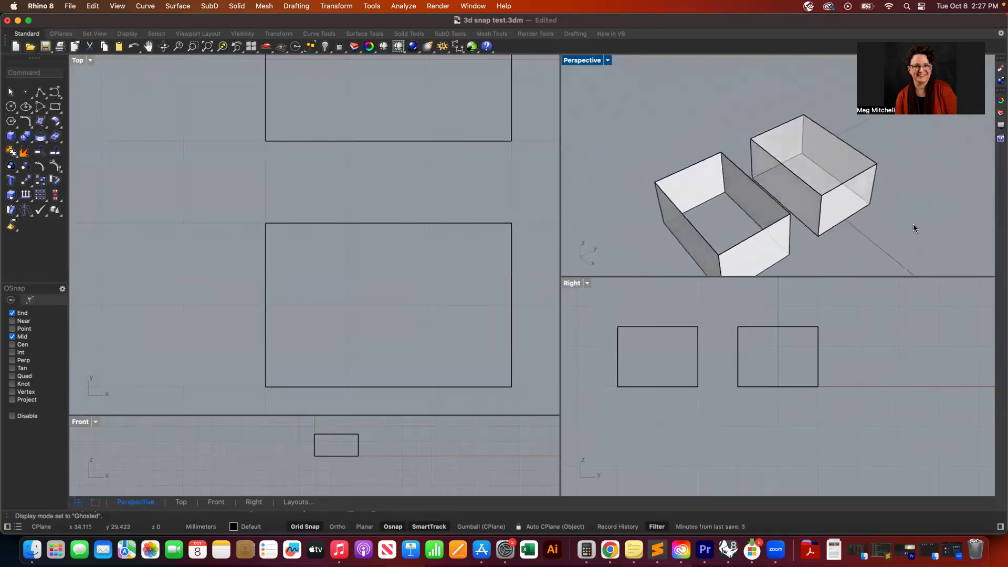
pyautogui.hscroll(-6, 912, 224)
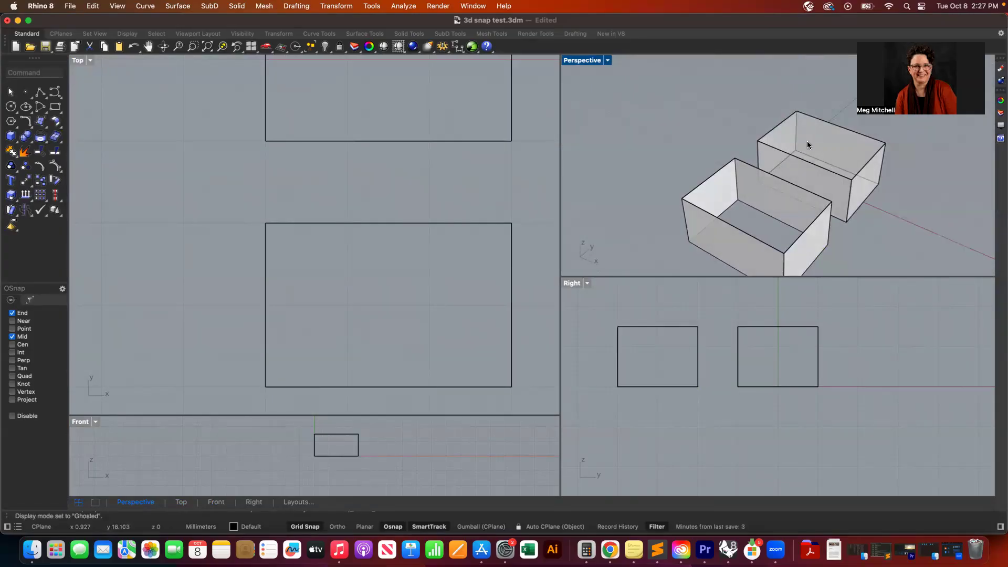
pyautogui.scroll(-5, 752, 189)
pyautogui.scroll(1, 753, 189)
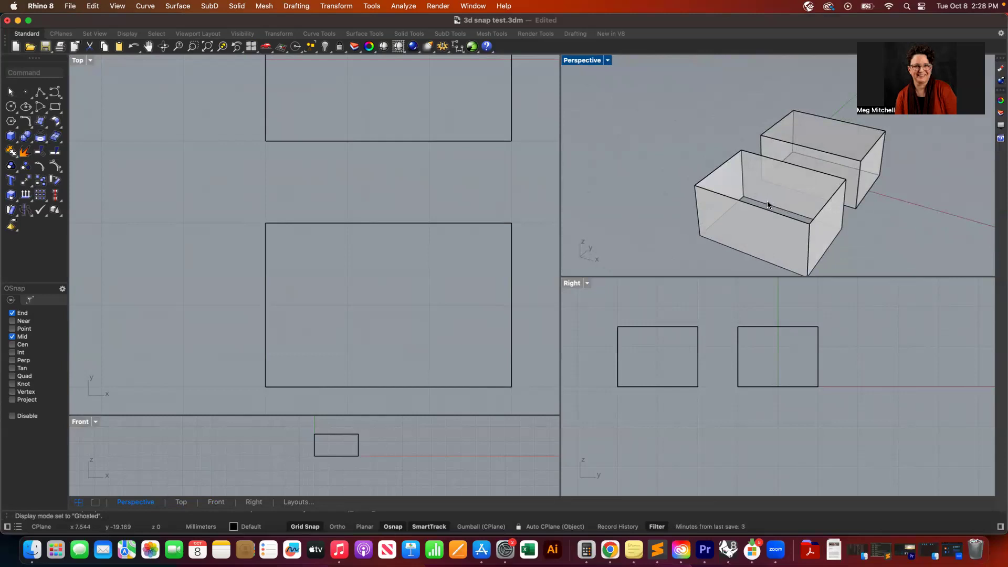
pyautogui.scroll(5, 768, 204)
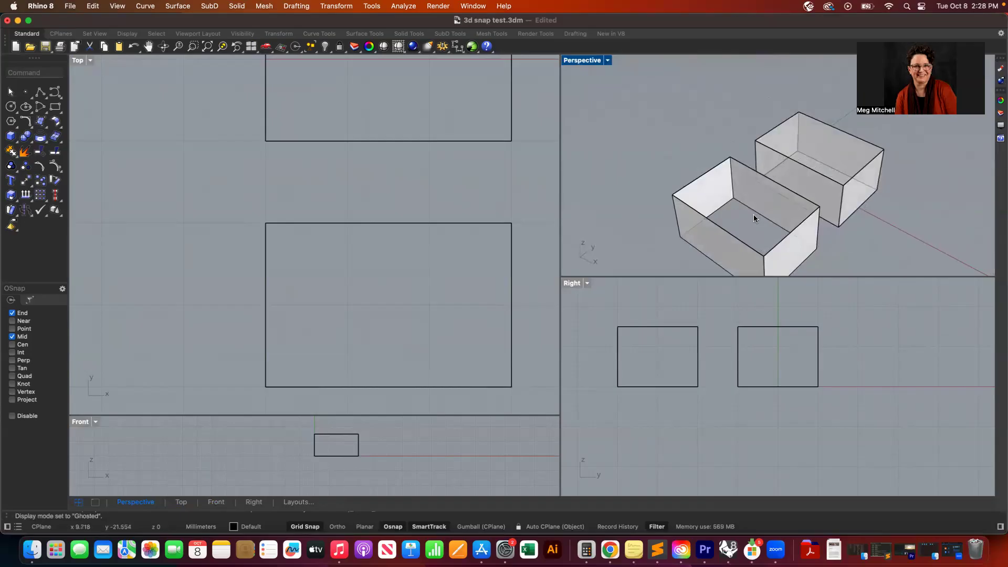
pyautogui.click(754, 215)
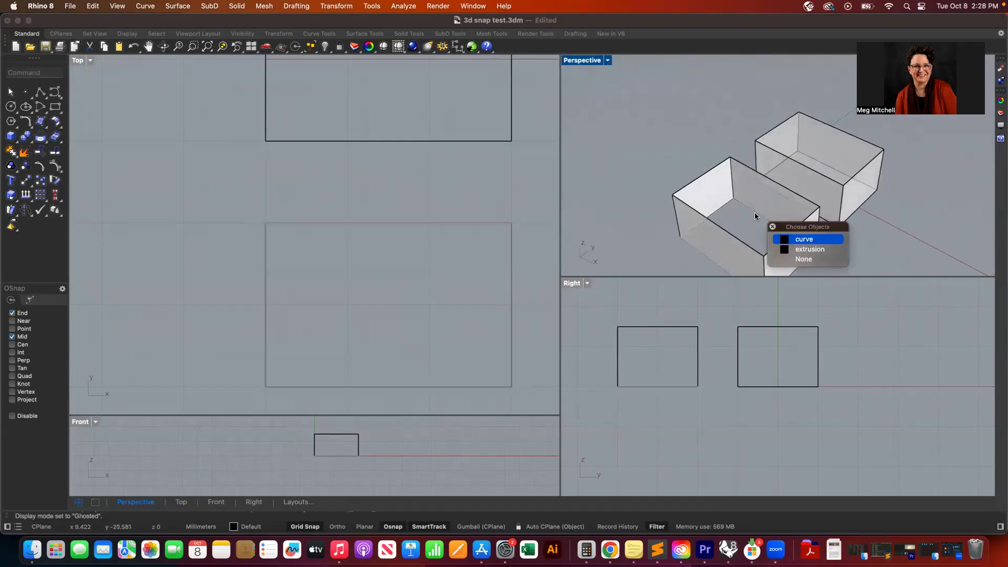
pyautogui.click(812, 239)
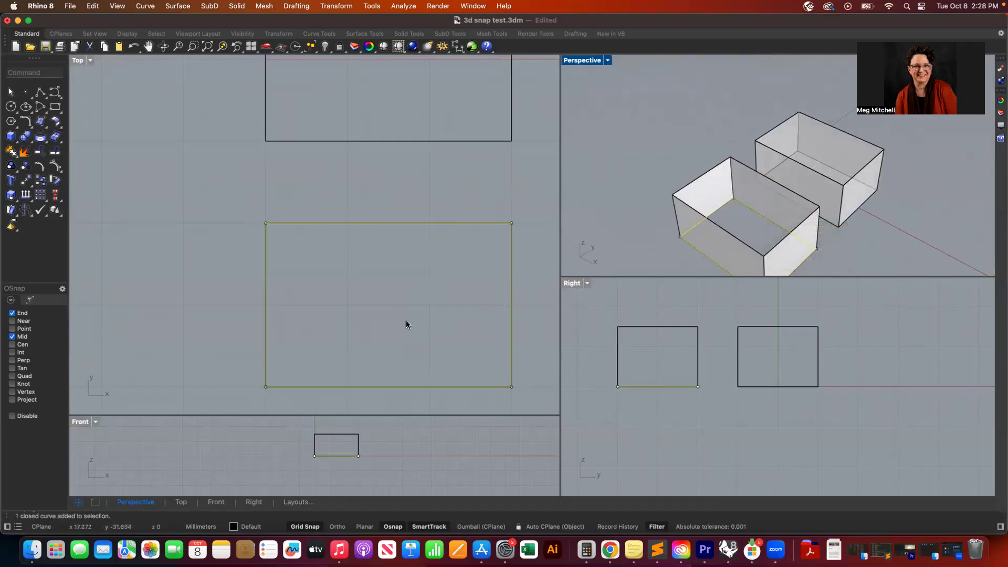
pyautogui.click(178, 6)
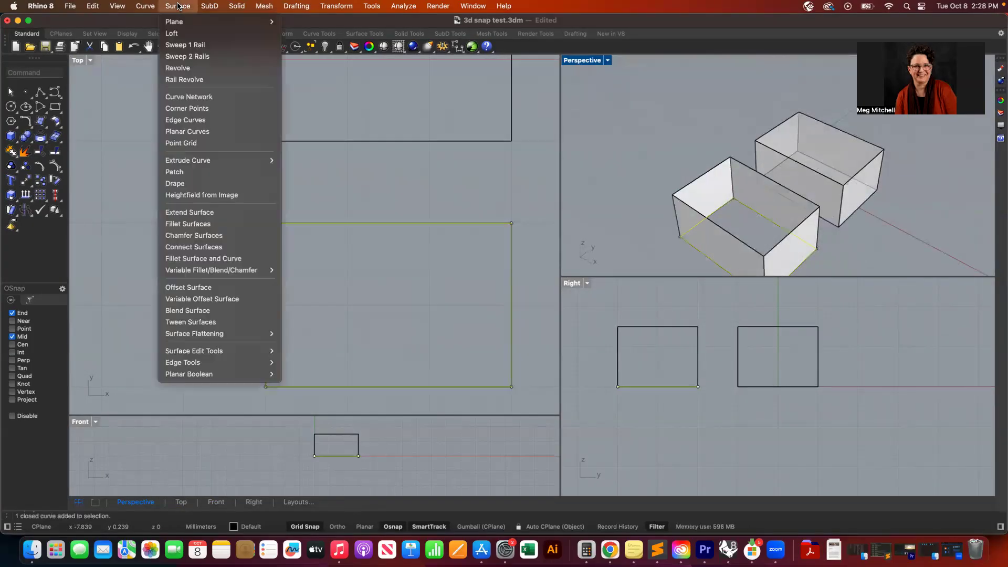
pyautogui.click(198, 131)
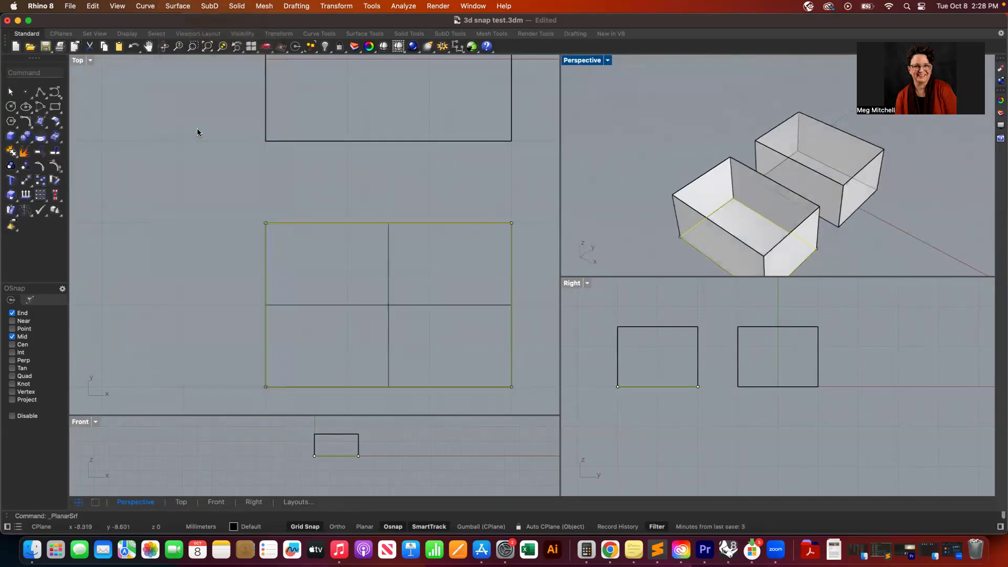
# - Orbit the Perspective view to inspect the open-topped extruded container and its bottom surface
pyautogui.hscroll(5, 625, 205)
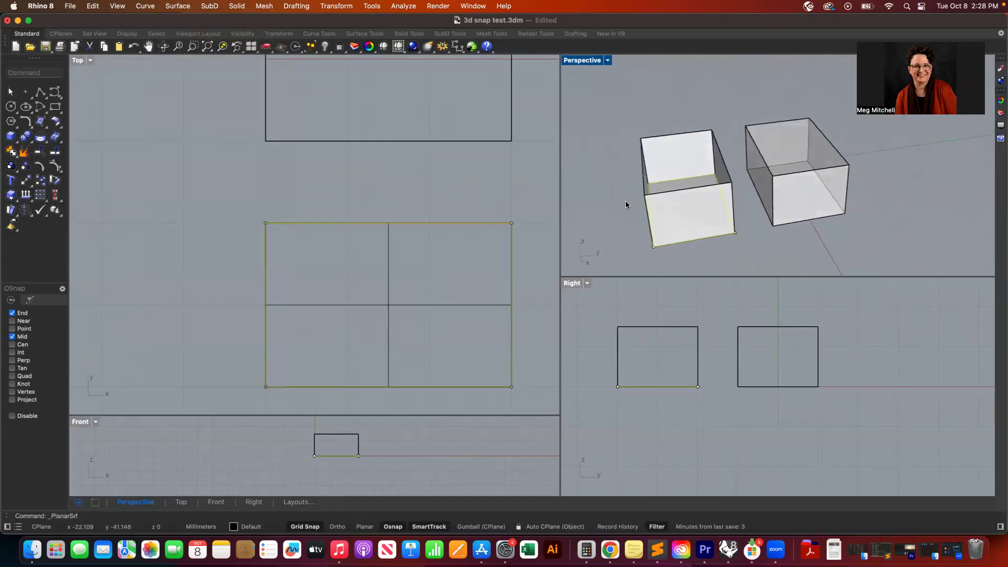
pyautogui.hscroll(-3, 625, 204)
pyautogui.hscroll(-5, 626, 205)
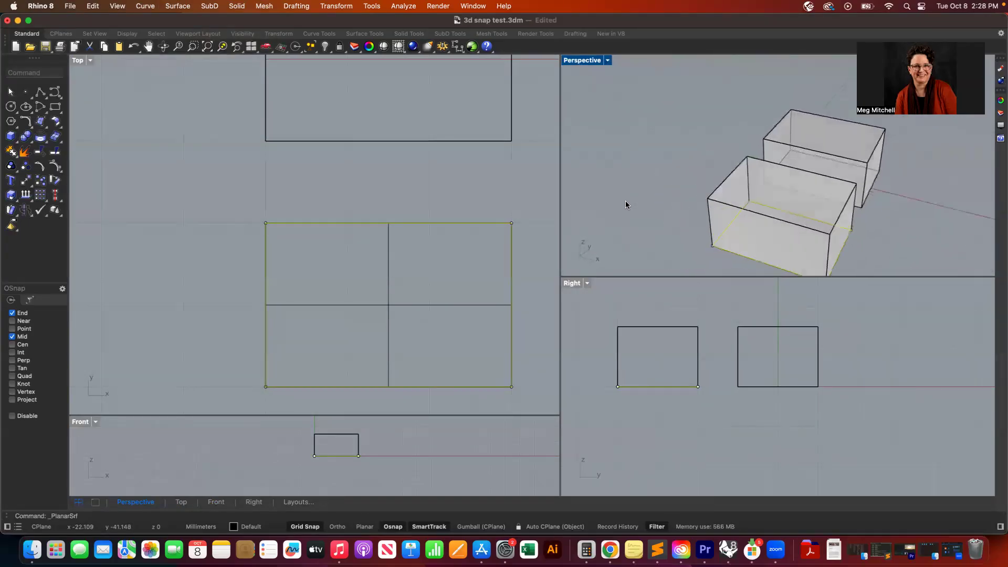
pyautogui.hscroll(2, 625, 205)
pyautogui.hscroll(-6, 625, 205)
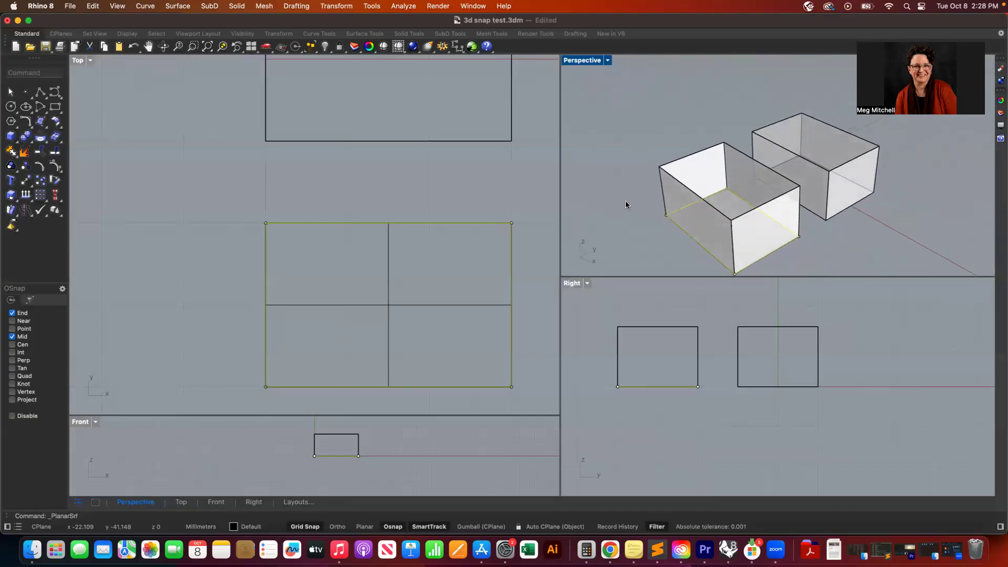
pyautogui.hscroll(-5, 625, 204)
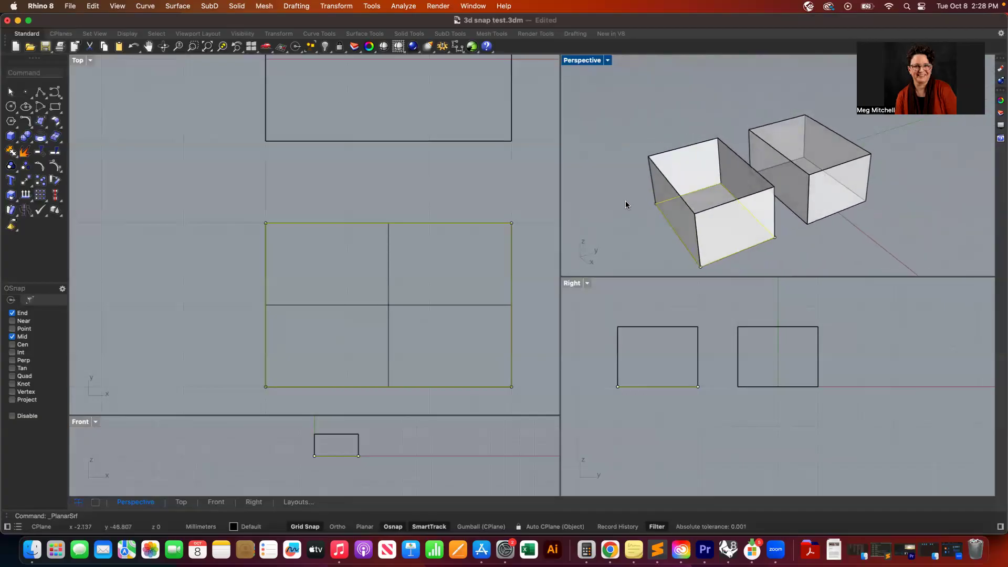
pyautogui.click(936, 204)
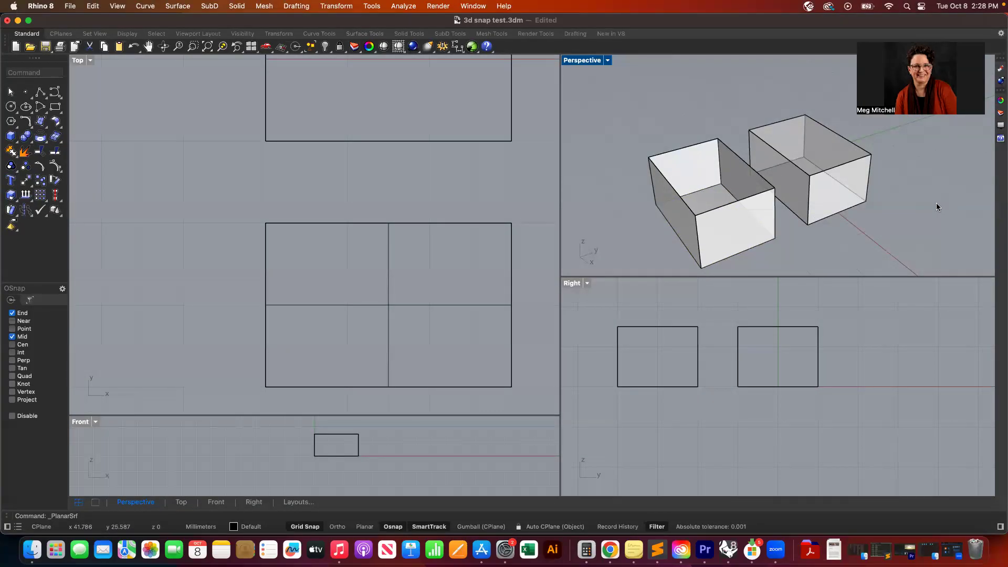
# - Draw a rectangle across the top of the open box, starting from its top back corner
pyautogui.moveTo(722, 113); pyautogui.dragTo(644, 243)
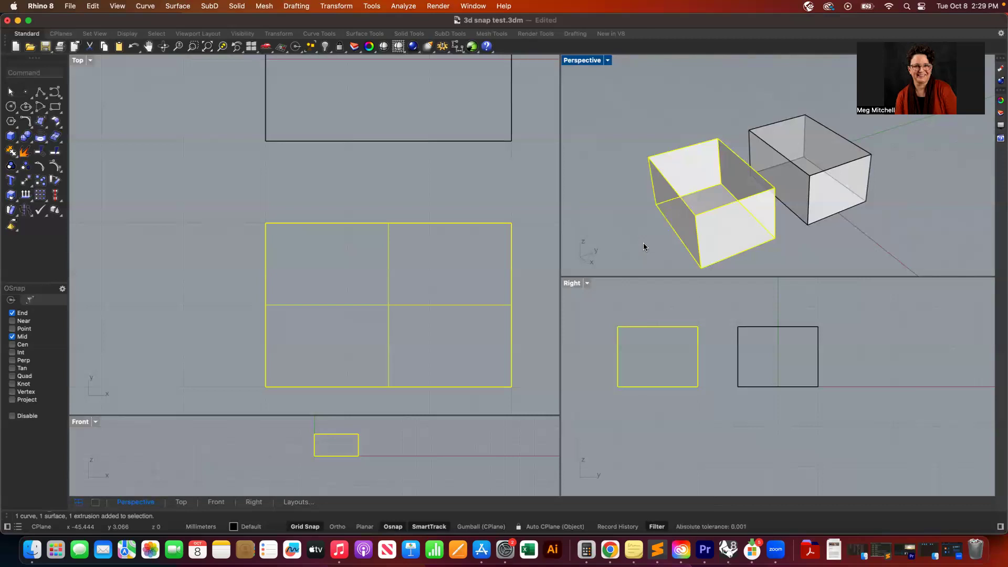
pyautogui.click(629, 211)
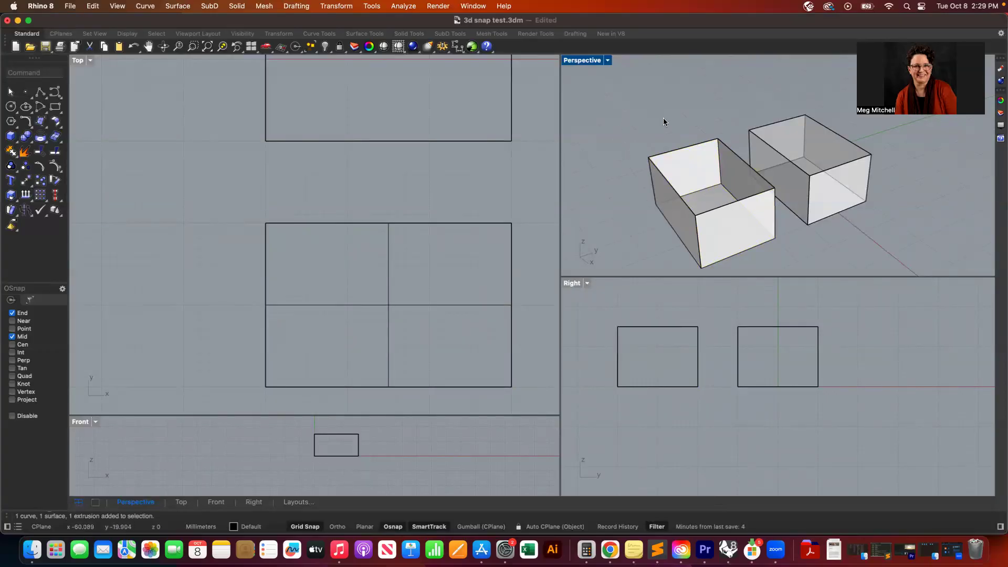
pyautogui.click(698, 207)
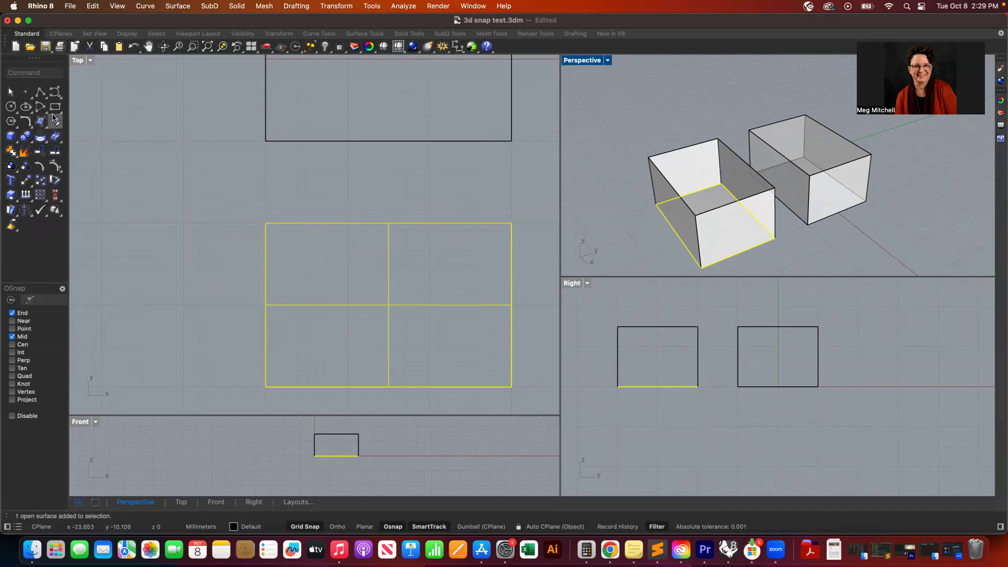
pyautogui.click(55, 91)
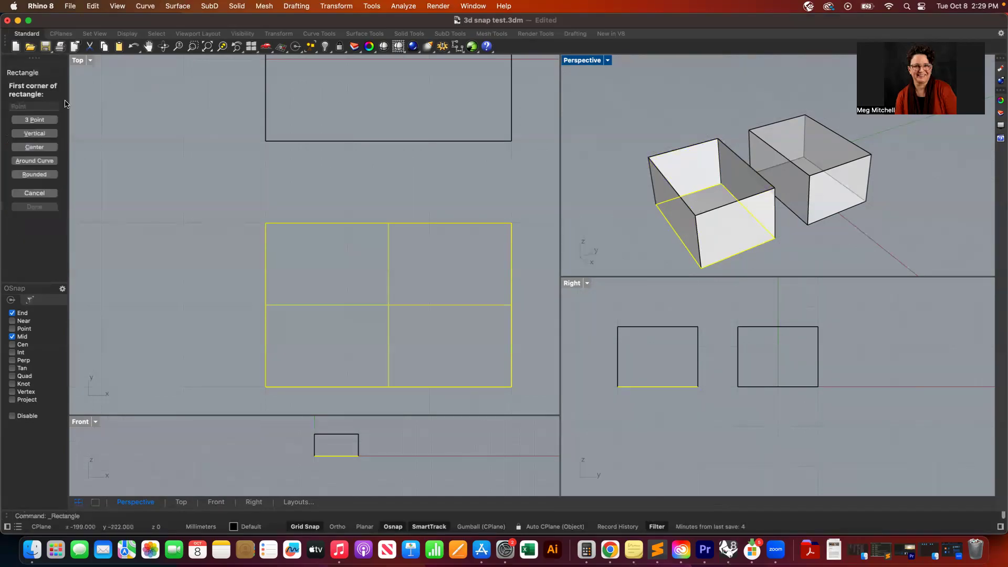
pyautogui.click(648, 155)
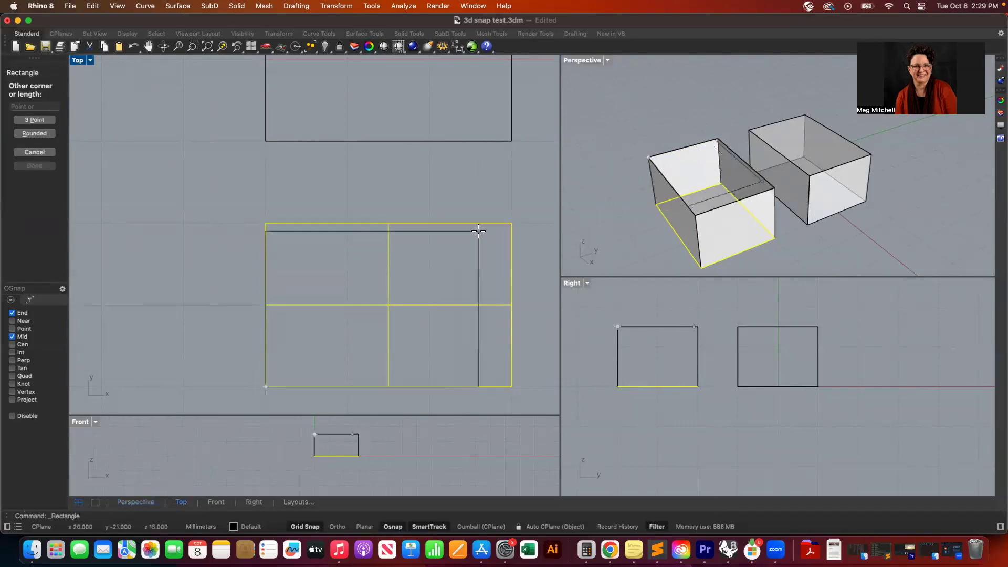
pyautogui.click(504, 224)
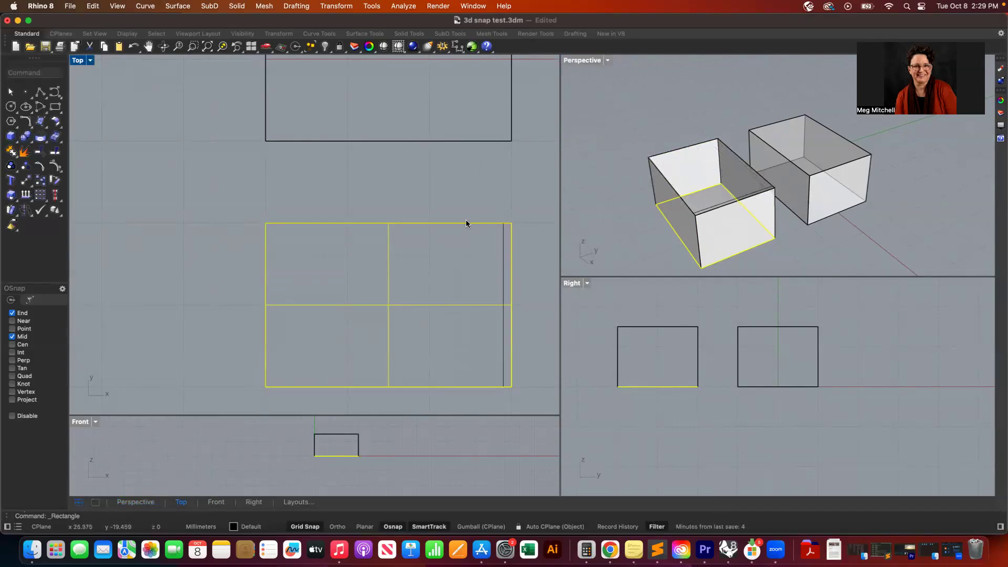
# - Try to move the bottom surface up to the top of the box, then undo the move
pyautogui.click(325, 458)
pyautogui.moveTo(324, 458); pyautogui.dragTo(325, 436)
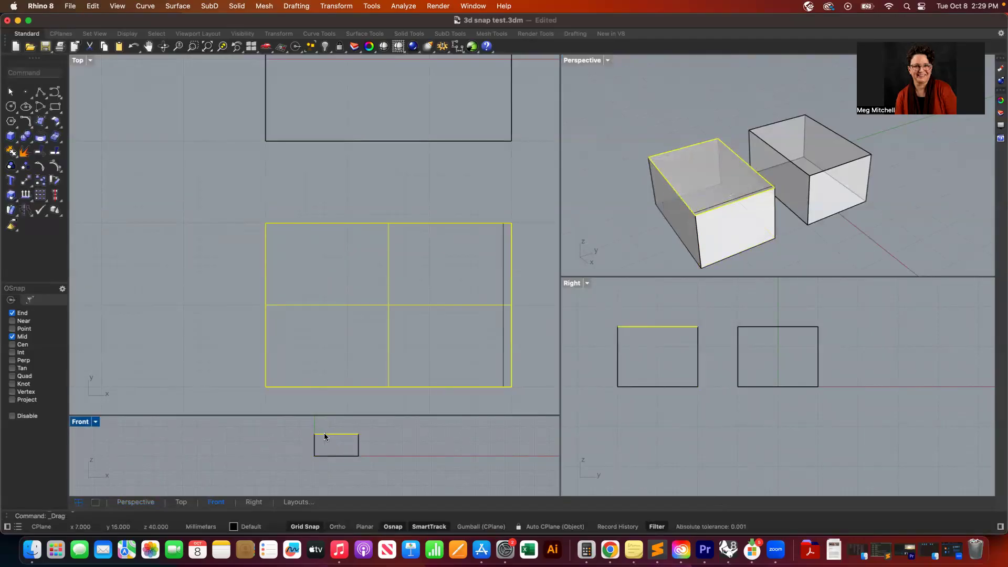
pyautogui.scroll(5, 660, 199)
pyautogui.scroll(-3, 661, 199)
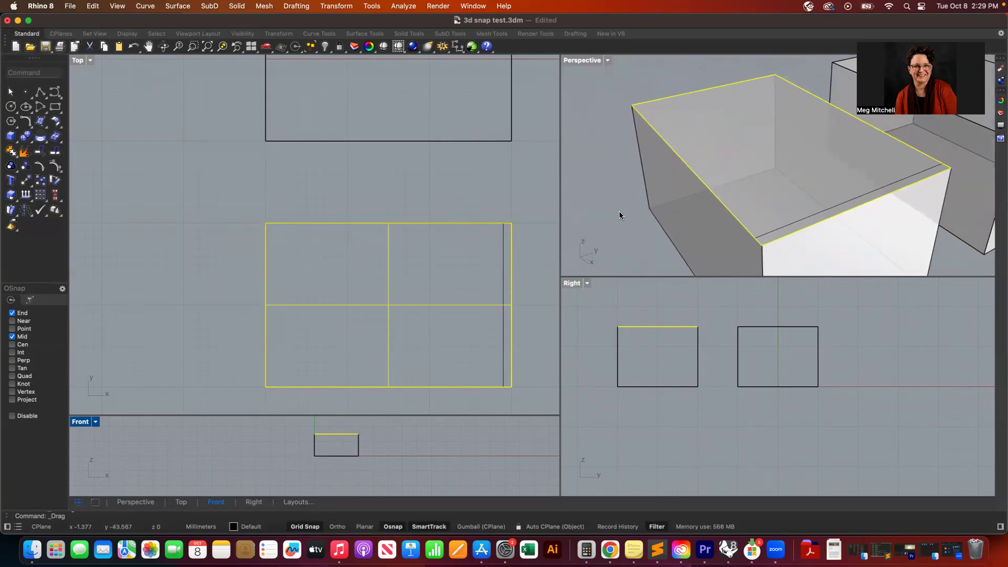
pyautogui.press('super+z')
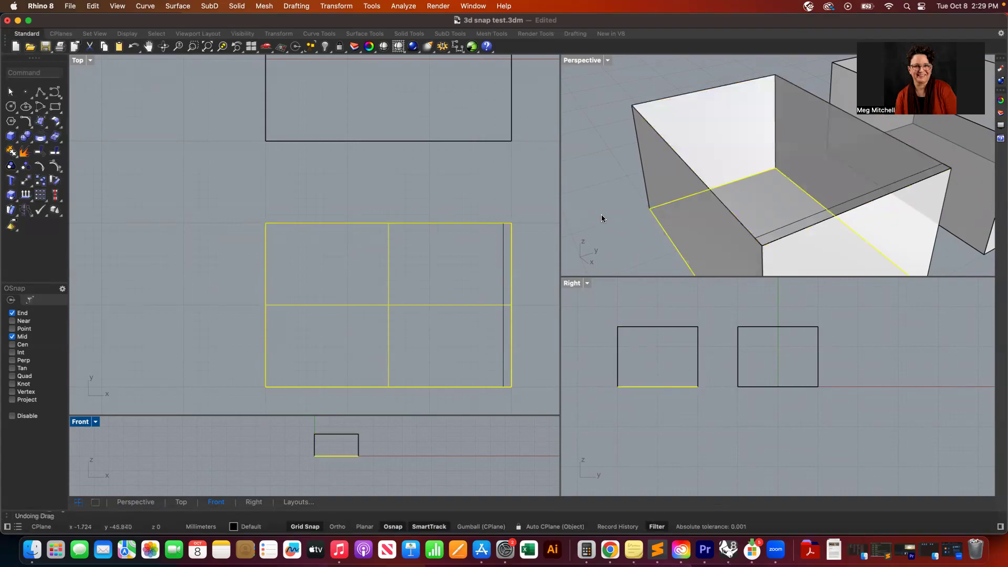
# - Create a planar surface from the top rectangle to cap the box
pyautogui.click(600, 214)
pyautogui.click(503, 243)
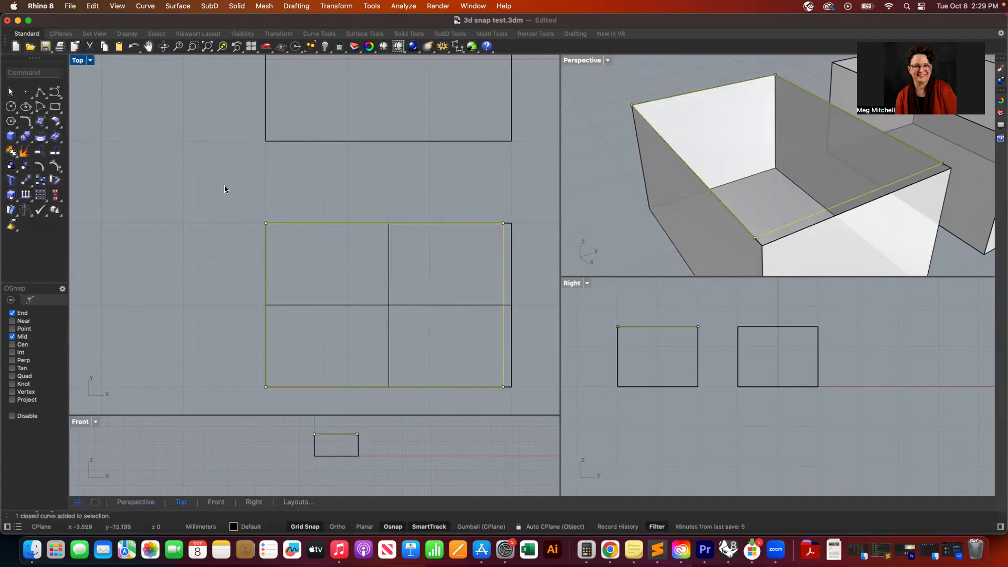
pyautogui.click(171, 5)
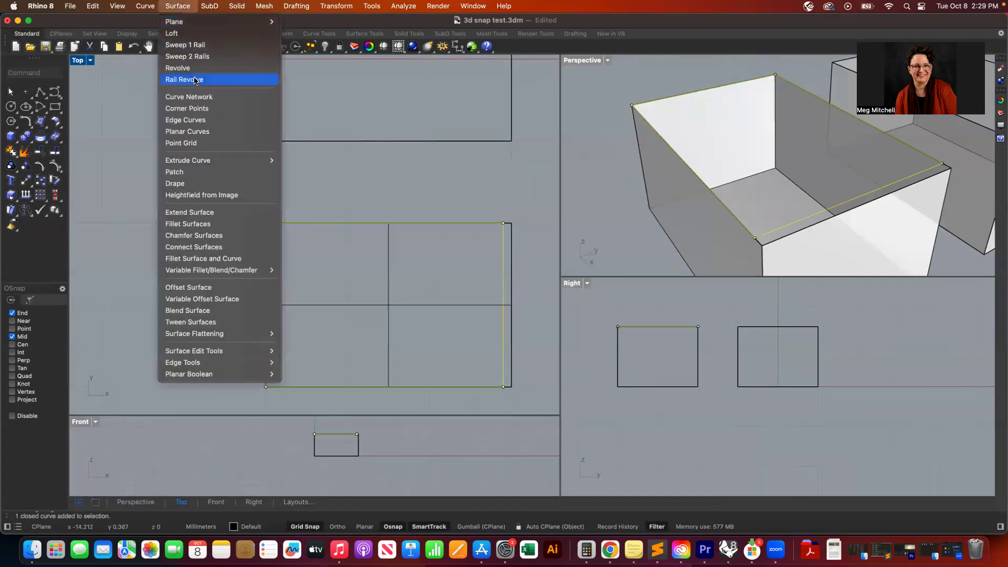
pyautogui.click(198, 131)
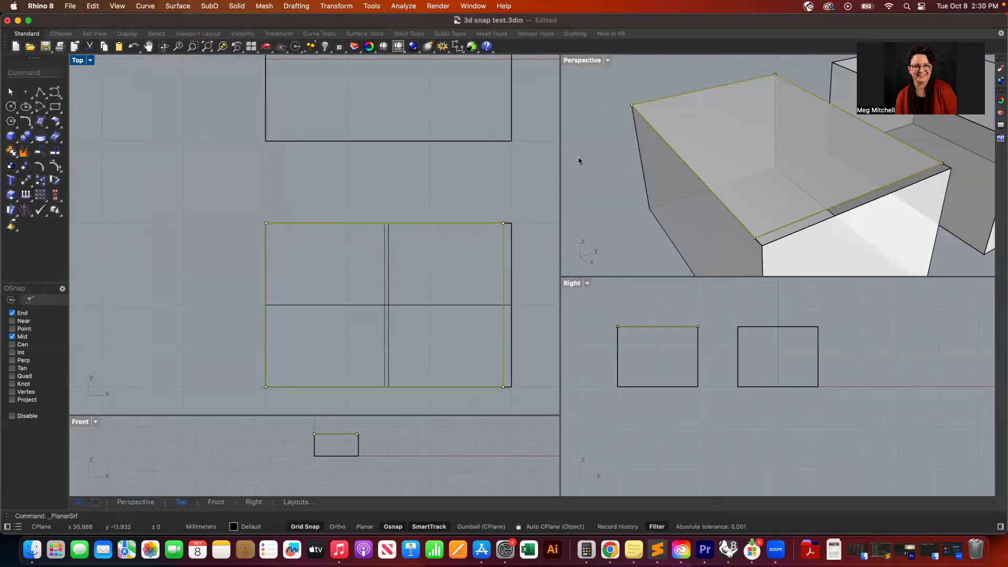
pyautogui.click(596, 177)
pyautogui.scroll(-2, 596, 176)
pyautogui.scroll(-4, 596, 176)
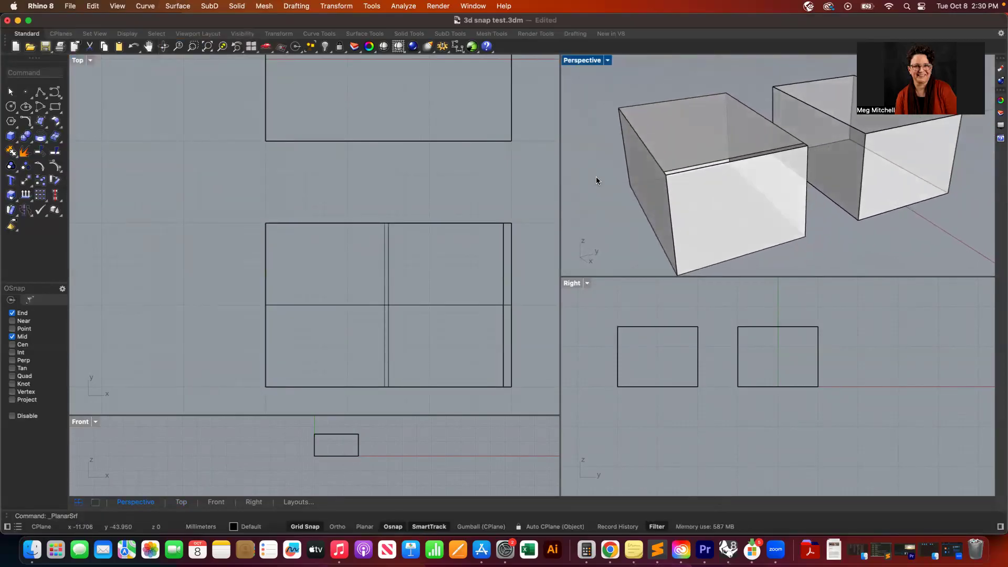
pyautogui.scroll(-5, 597, 176)
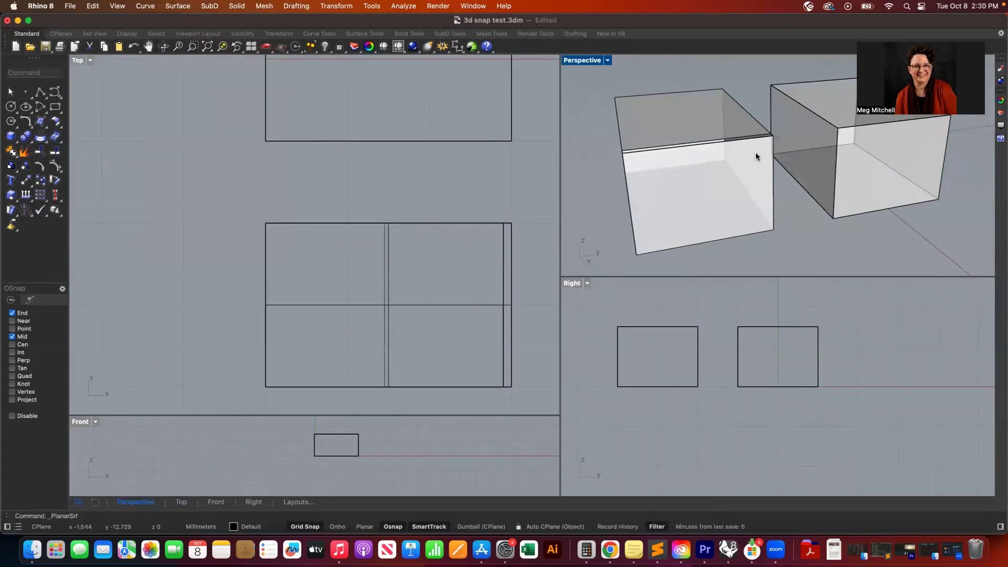
# - Turn on the lid surface's control points and move its back-right corner point onto the box corner
pyautogui.moveTo(755, 153); pyautogui.dragTo(784, 154, button='right')
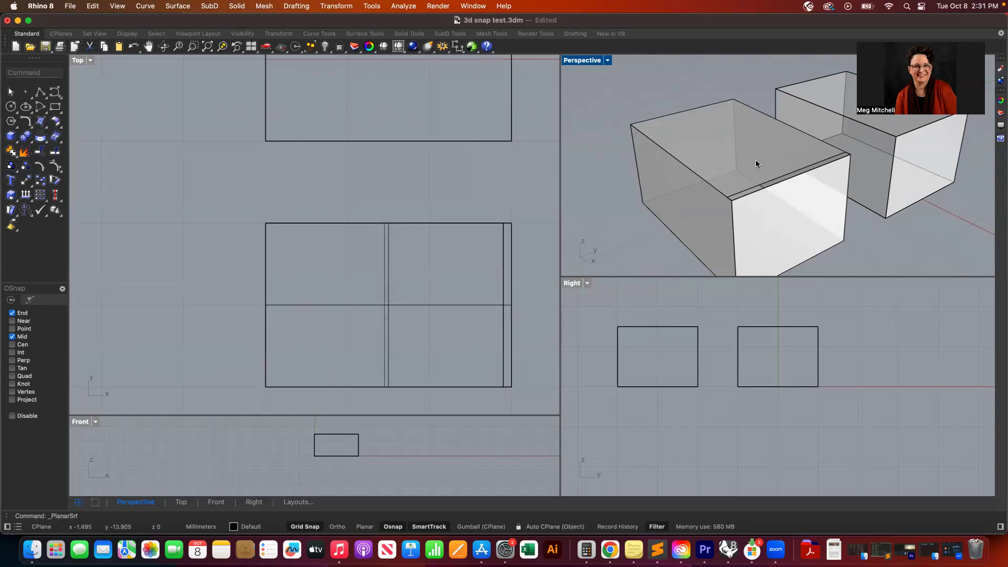
pyautogui.click(757, 183)
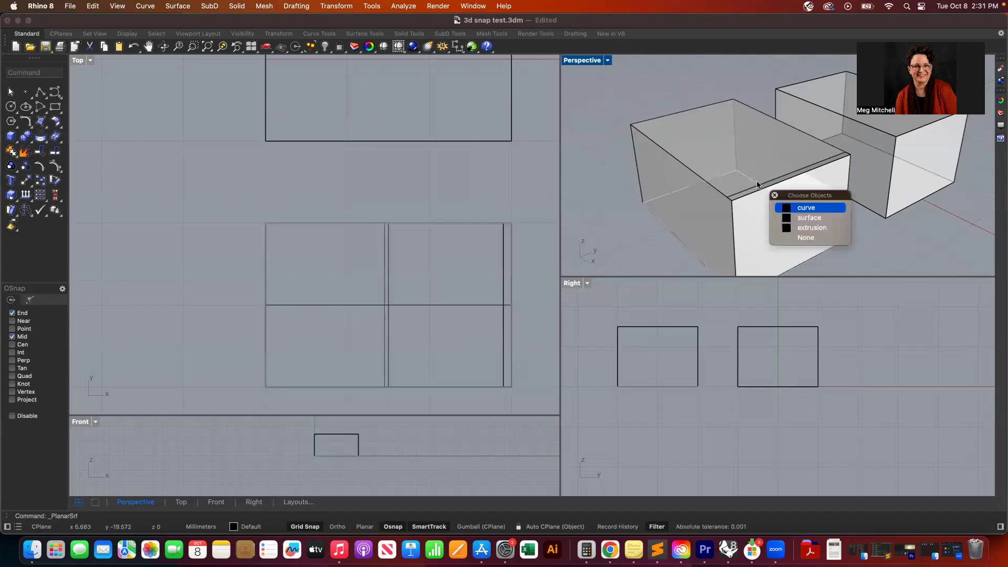
pyautogui.click(805, 237)
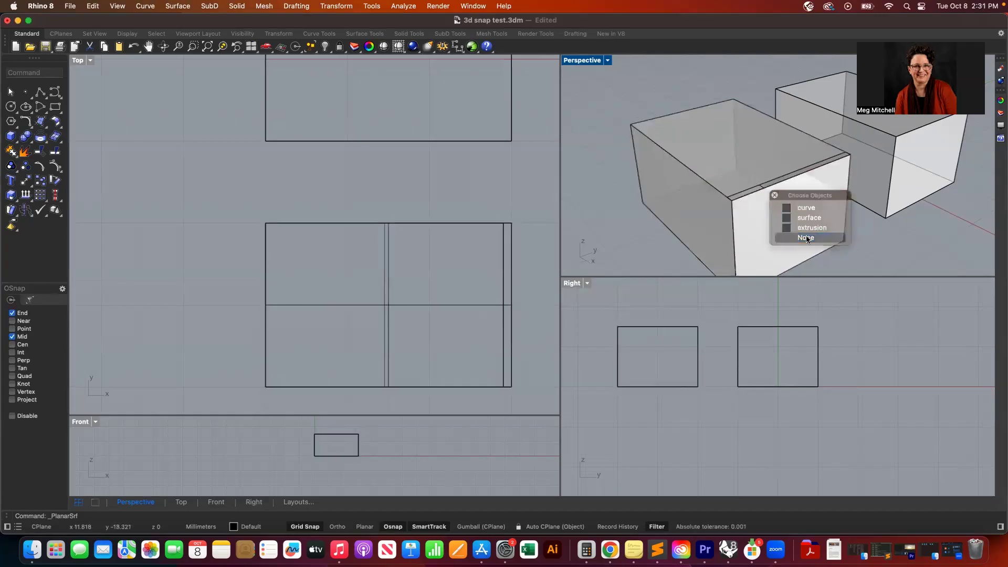
pyautogui.click(780, 173)
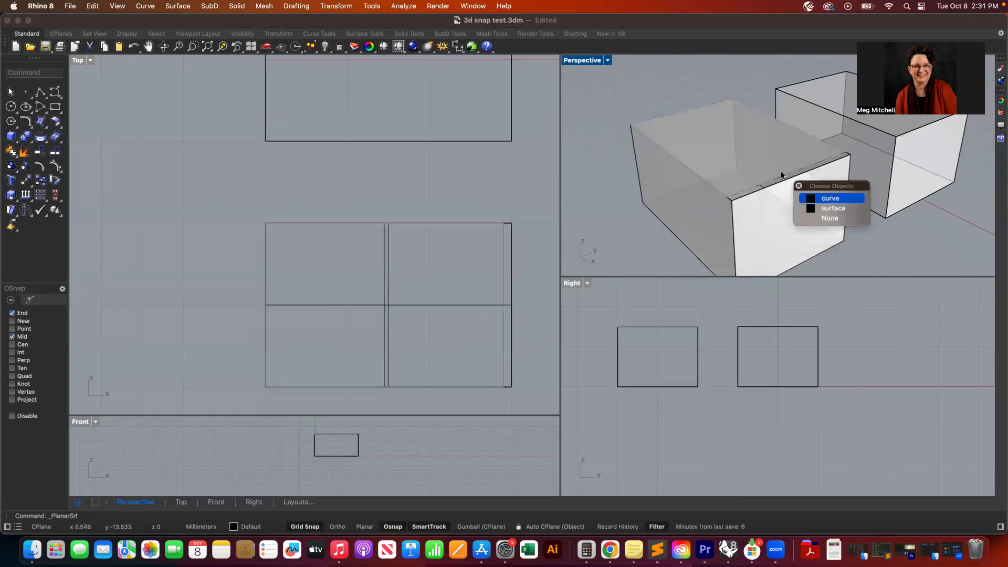
pyautogui.click(835, 208)
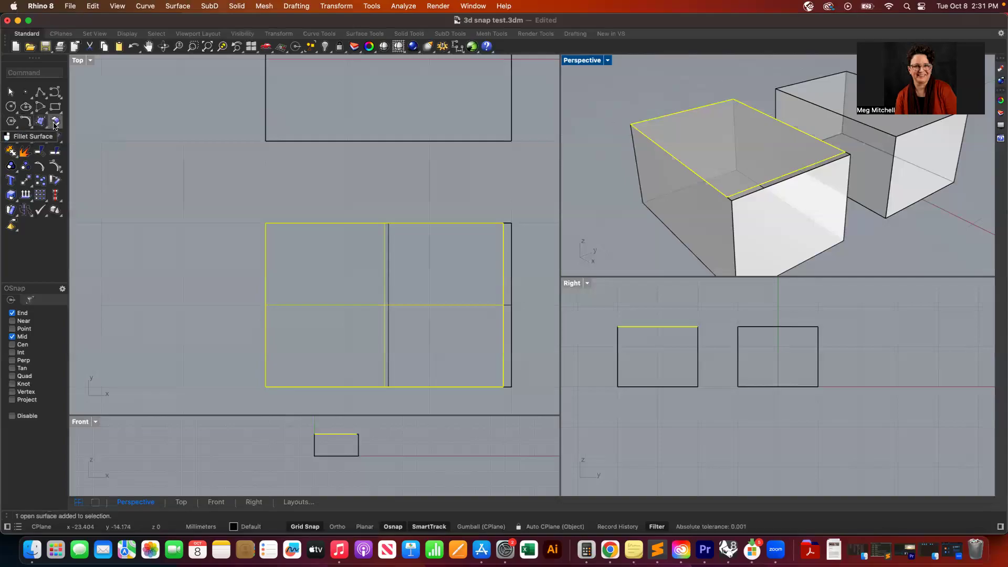
pyautogui.click(54, 166)
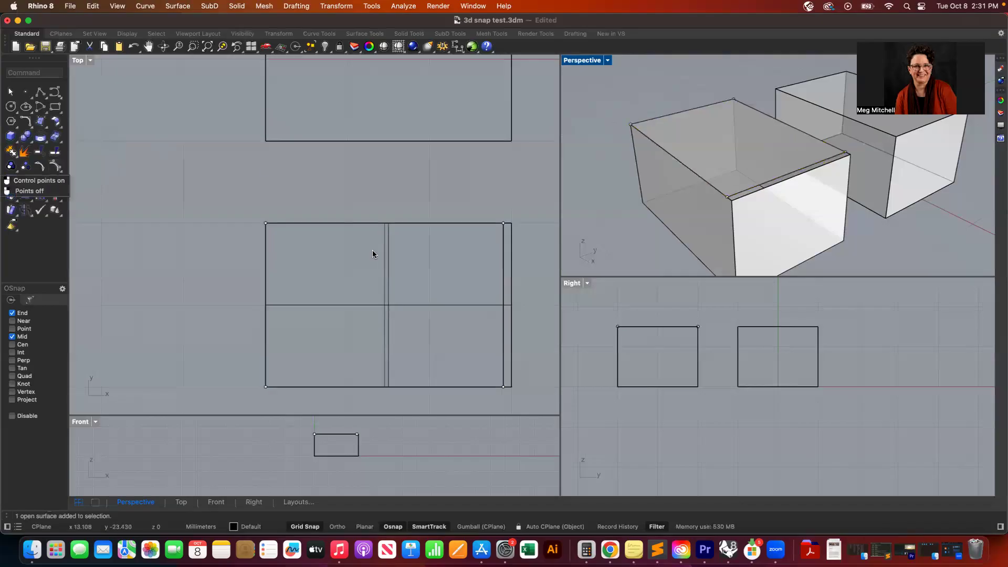
pyautogui.moveTo(504, 223); pyautogui.dragTo(512, 221)
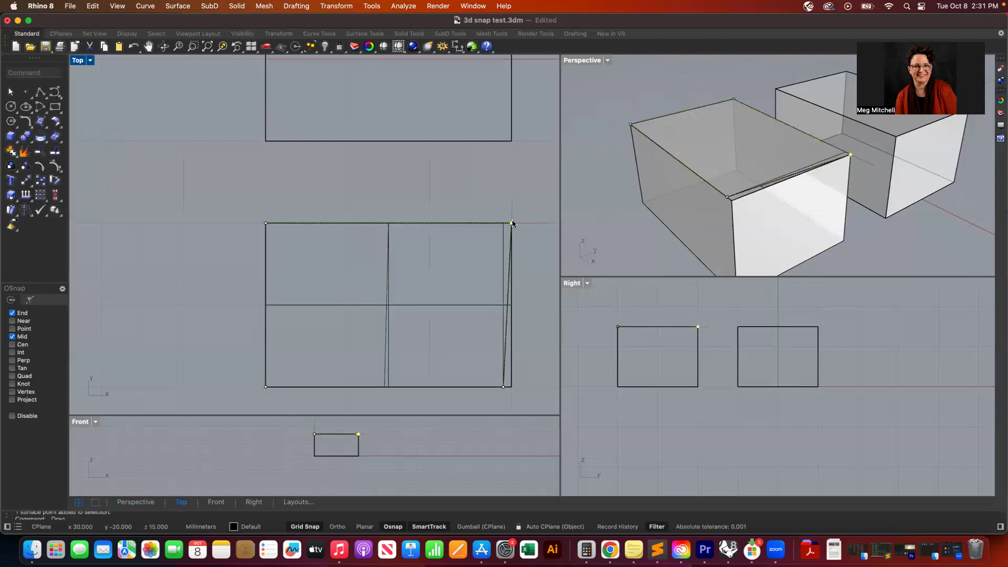
# - Move the lid's front-right corner control point onto the box corner to align its edge
pyautogui.click(503, 386)
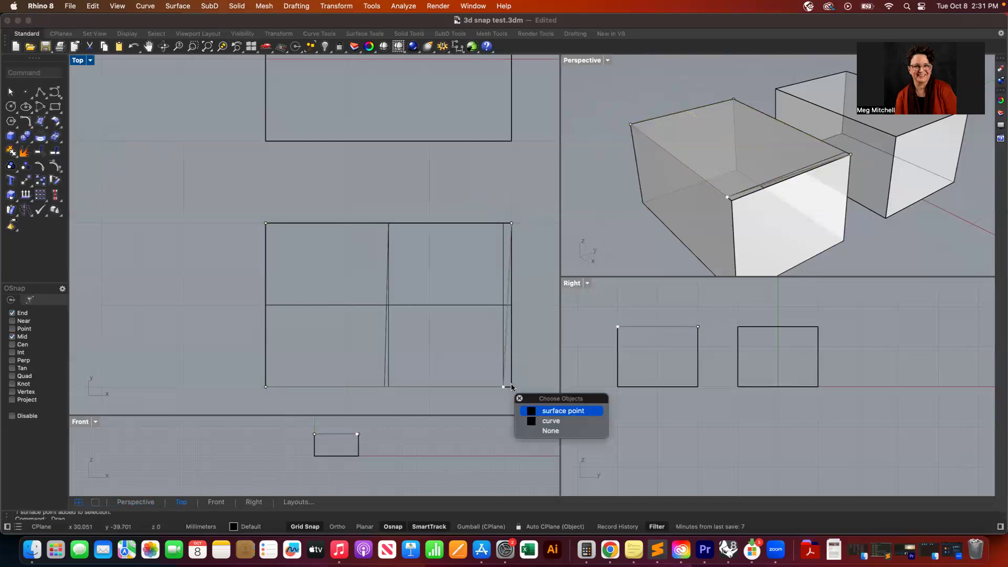
pyautogui.click(543, 410)
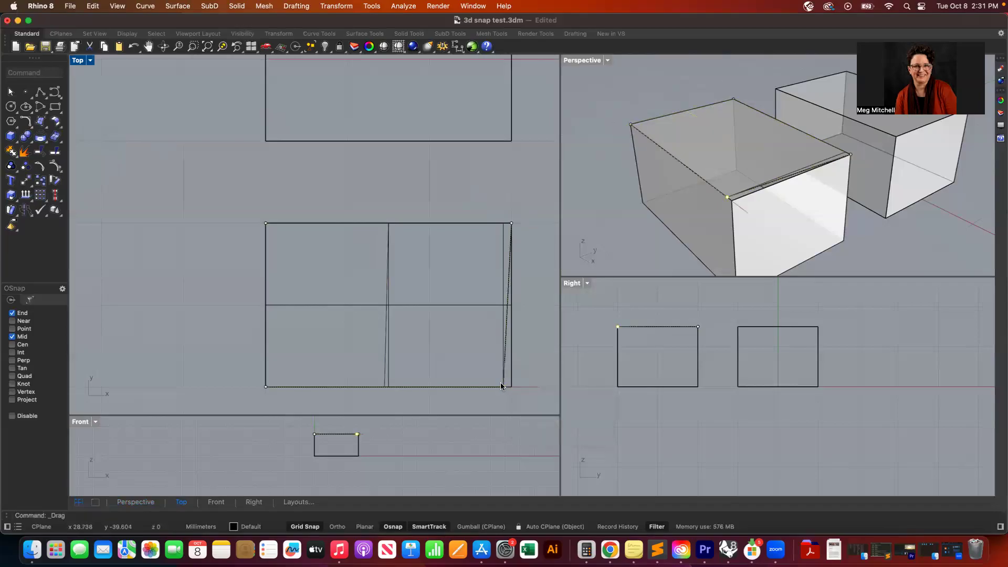
pyautogui.moveTo(503, 387); pyautogui.dragTo(509, 389)
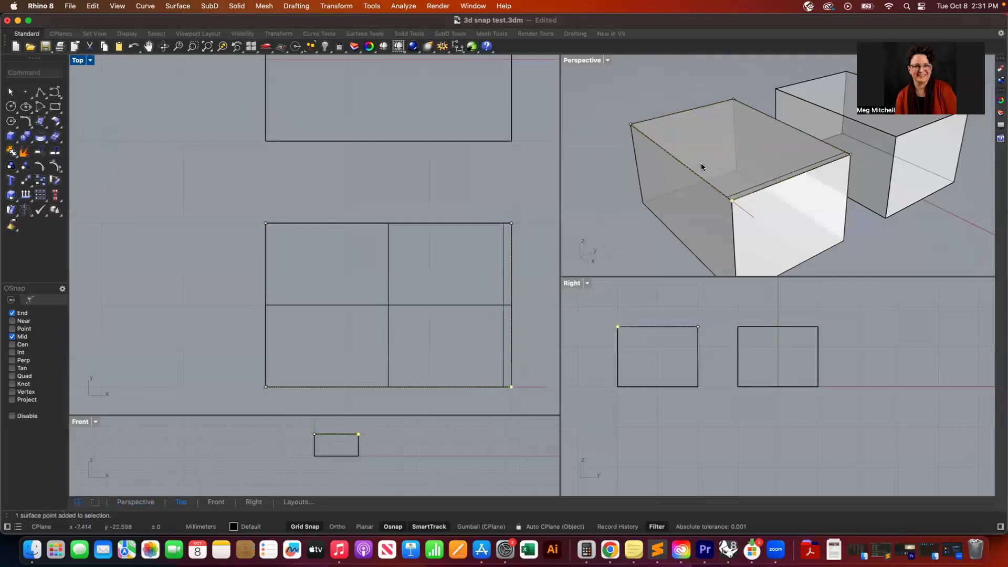
pyautogui.click(610, 210)
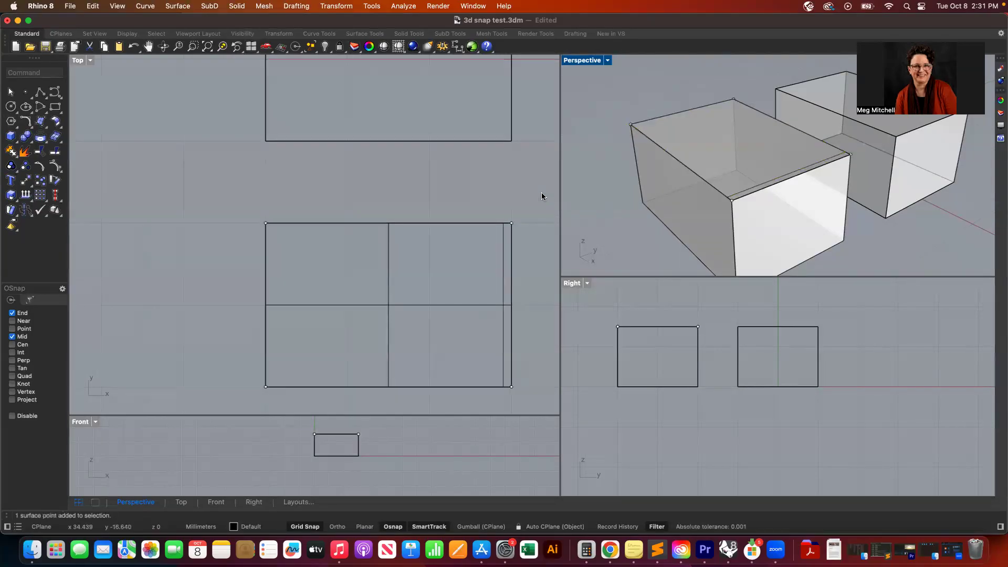
# - Select and delete the leftover top rectangle curve
pyautogui.click(502, 281)
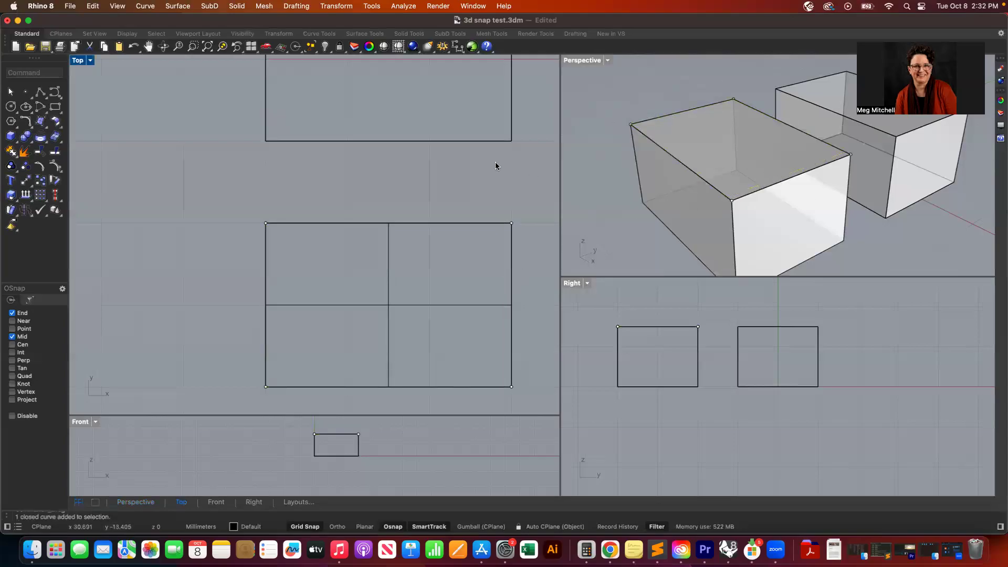
pyautogui.hscroll(5, 451, 180)
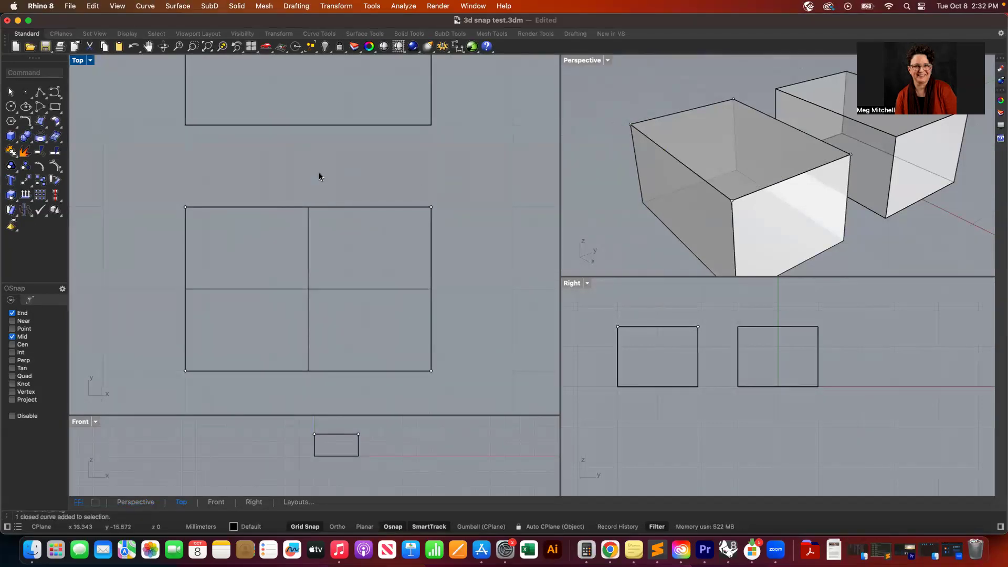
pyautogui.scroll(3, 320, 172)
pyautogui.scroll(-5, 319, 171)
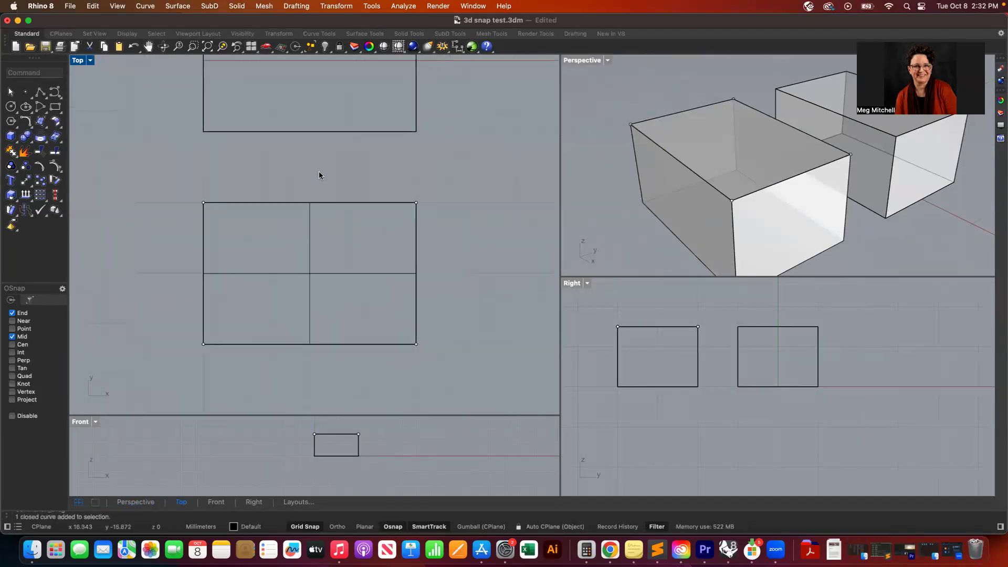
pyautogui.scroll(-3, 319, 171)
pyautogui.moveTo(319, 171); pyautogui.dragTo(293, 218, button='right')
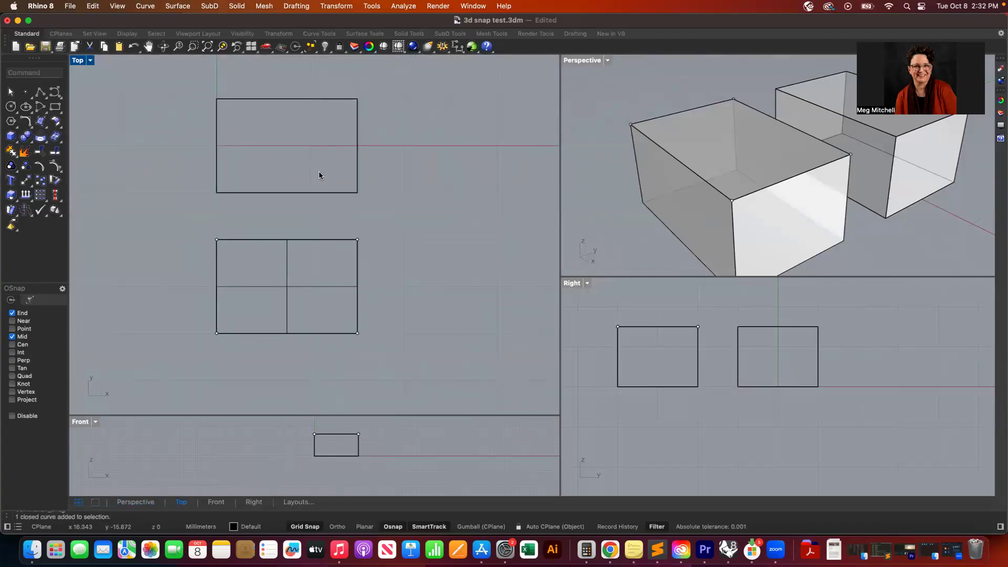
# - Draw a circle with a 5 mm radius centred at x 40, y 0 in the Top view
pyautogui.click(10, 108)
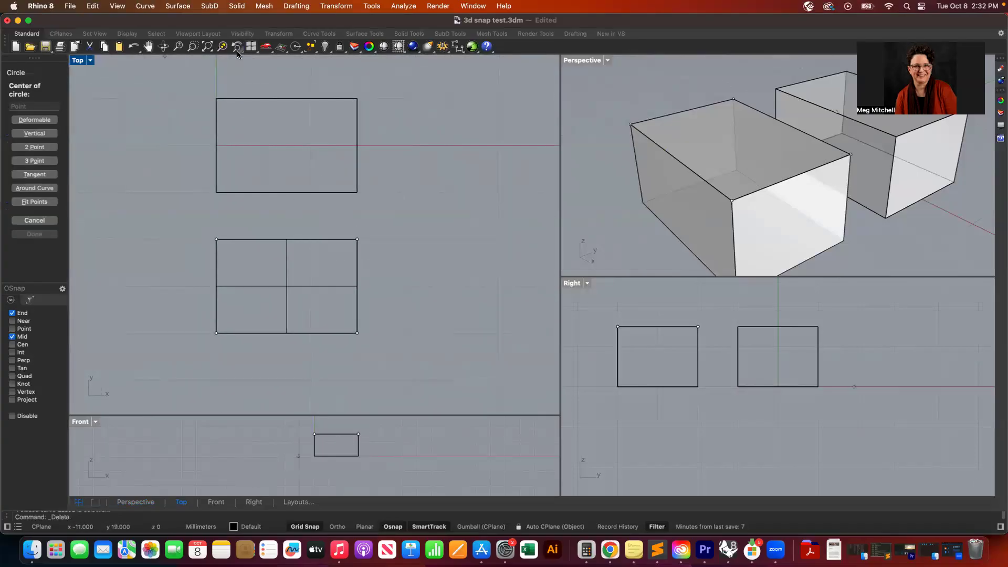
pyautogui.scroll(5, 410, 151)
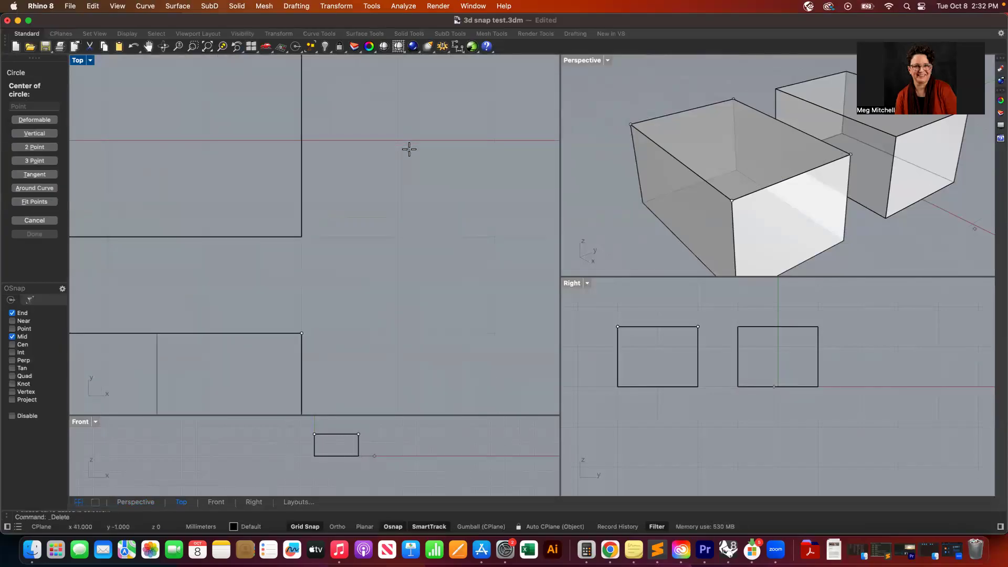
pyautogui.scroll(3, 409, 149)
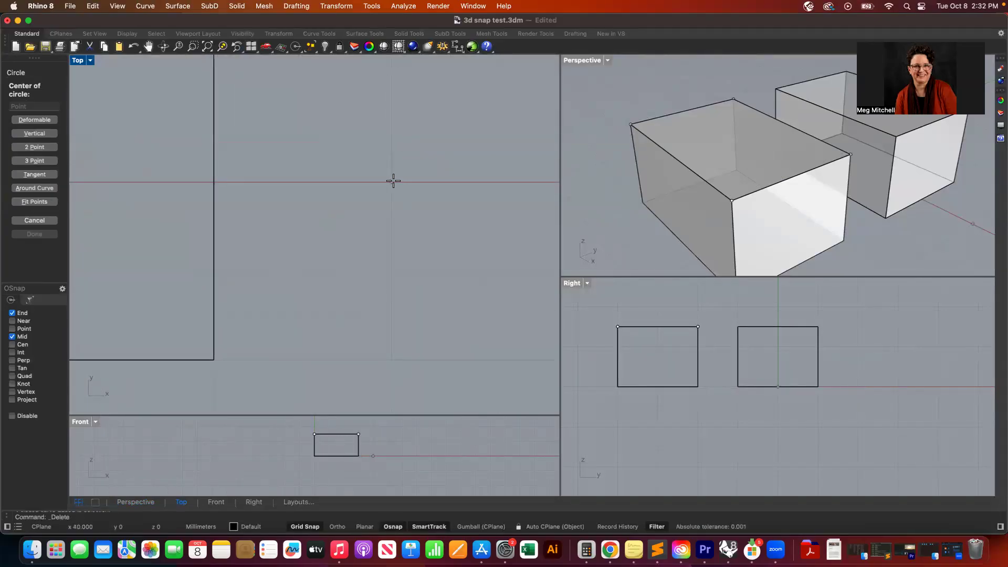
pyautogui.click(391, 181)
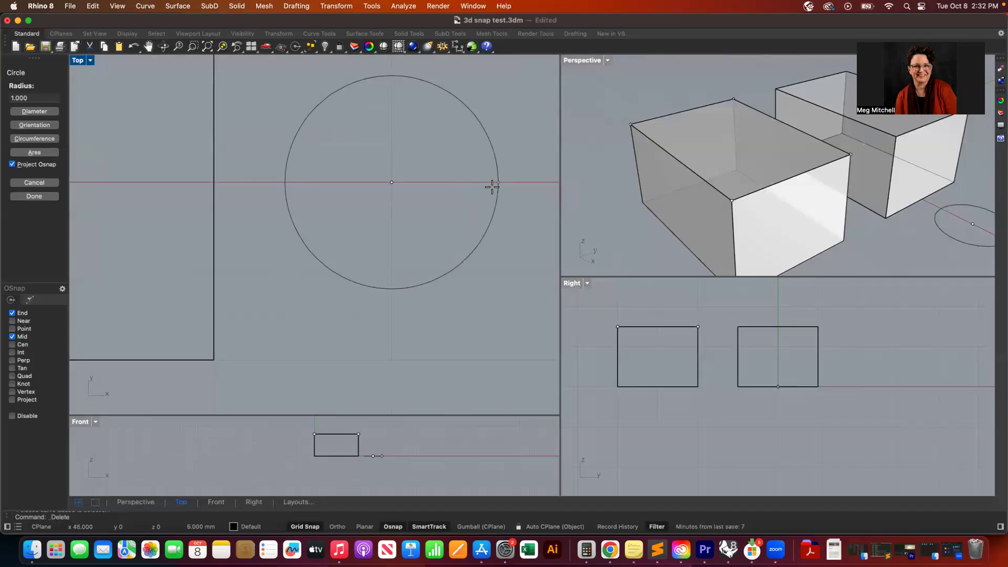
pyautogui.click(492, 186)
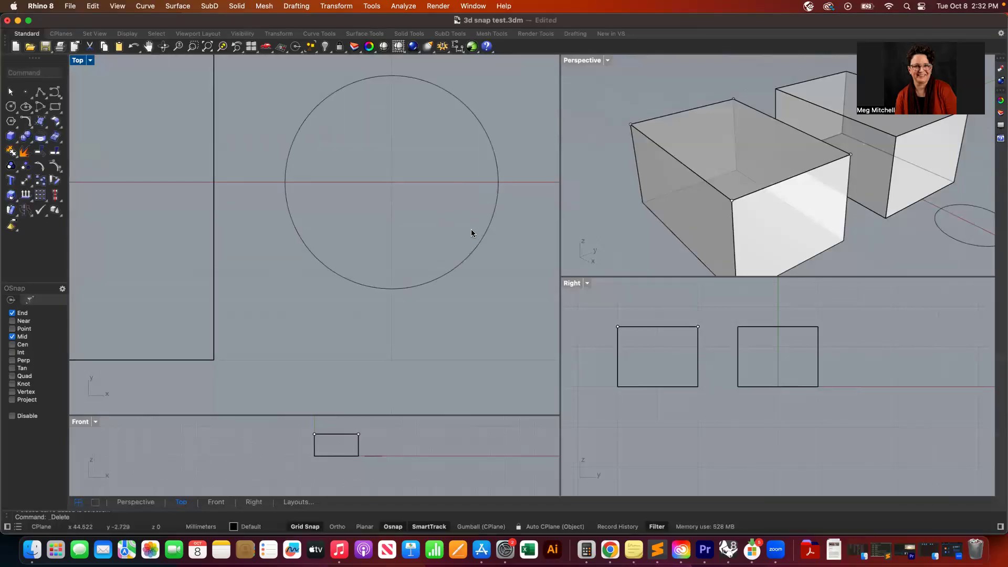
pyautogui.click(473, 250)
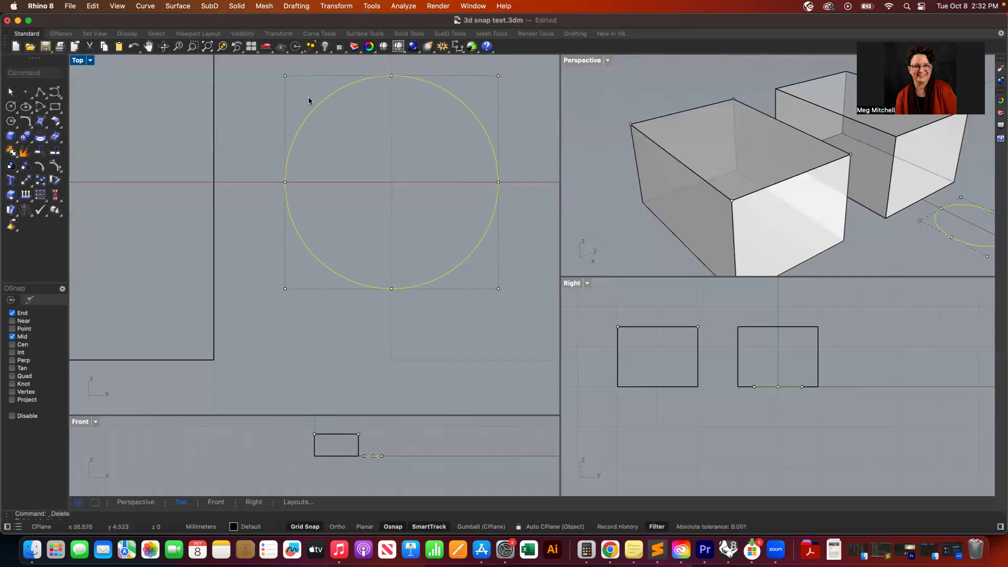
# - Extrude the 5 mm circle straight into a solid cylinder
pyautogui.scroll(-3, 282, 187)
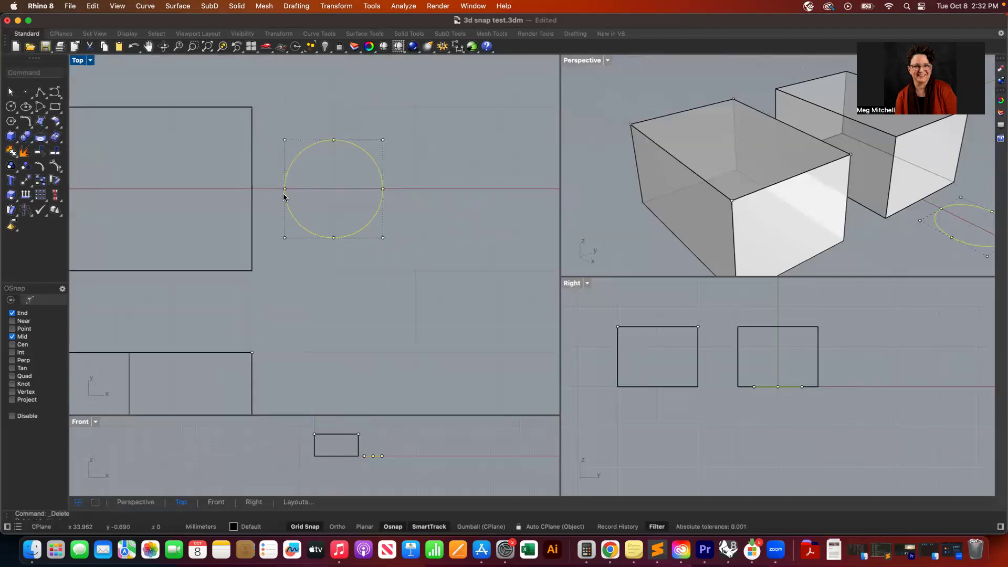
pyautogui.scroll(-2, 282, 193)
pyautogui.click(237, 6)
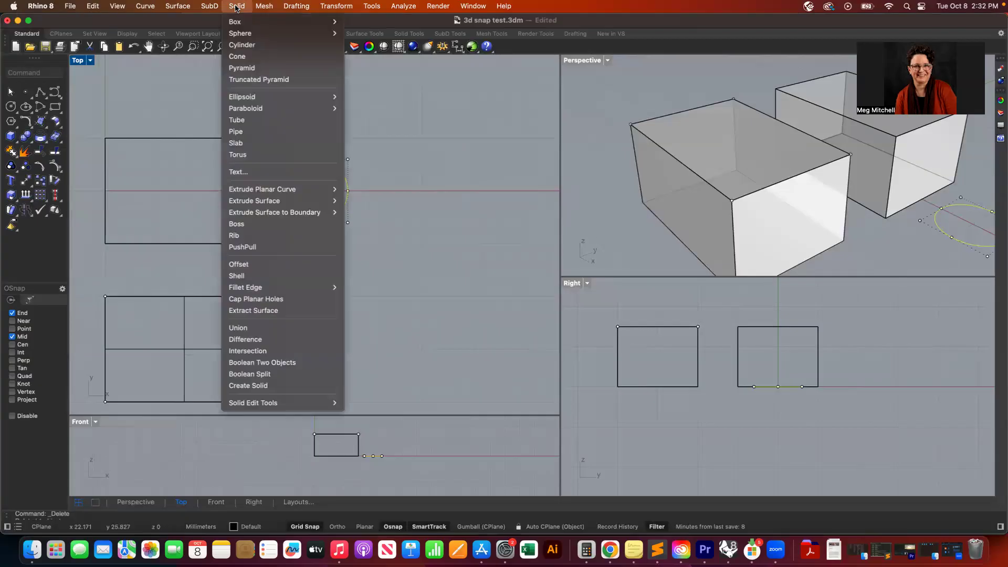
pyautogui.moveTo(292, 219)
pyautogui.moveTo(321, 187)
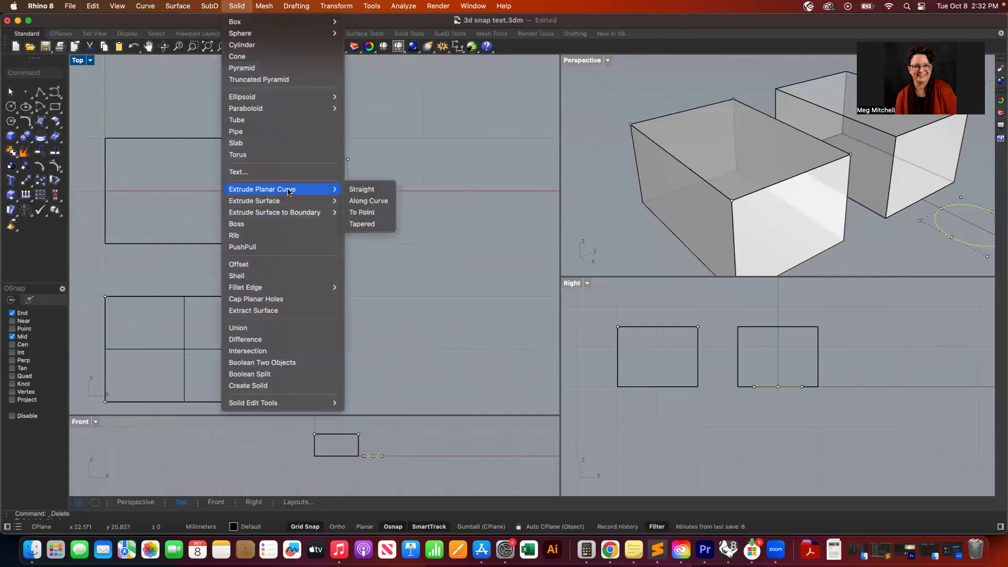
pyautogui.click(361, 189)
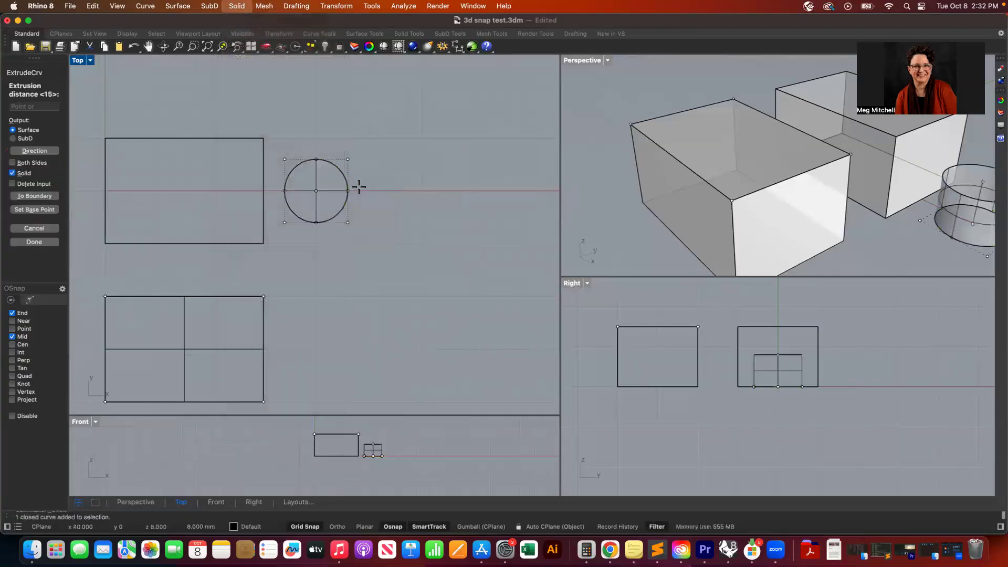
pyautogui.click(385, 429)
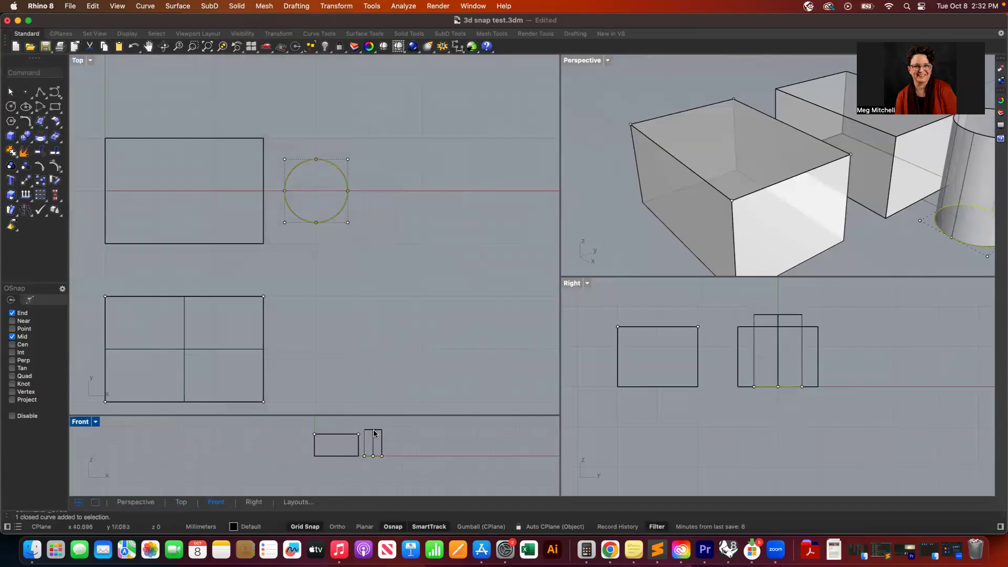
# - Move the cylinder into the first box, then copy and paste it so each box holds two side-by-side cylinders
pyautogui.moveTo(375, 433); pyautogui.dragTo(345, 432)
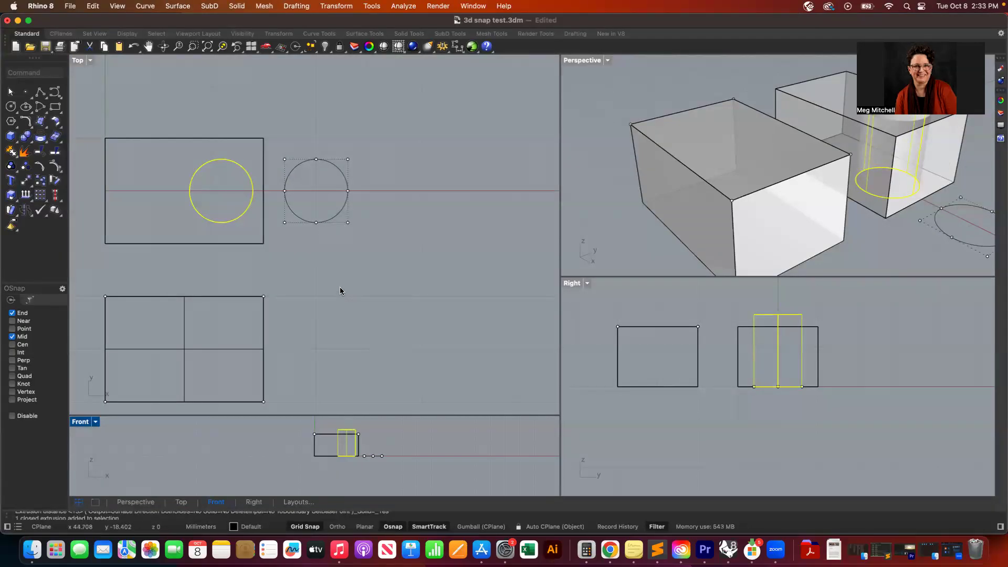
pyautogui.click(330, 221)
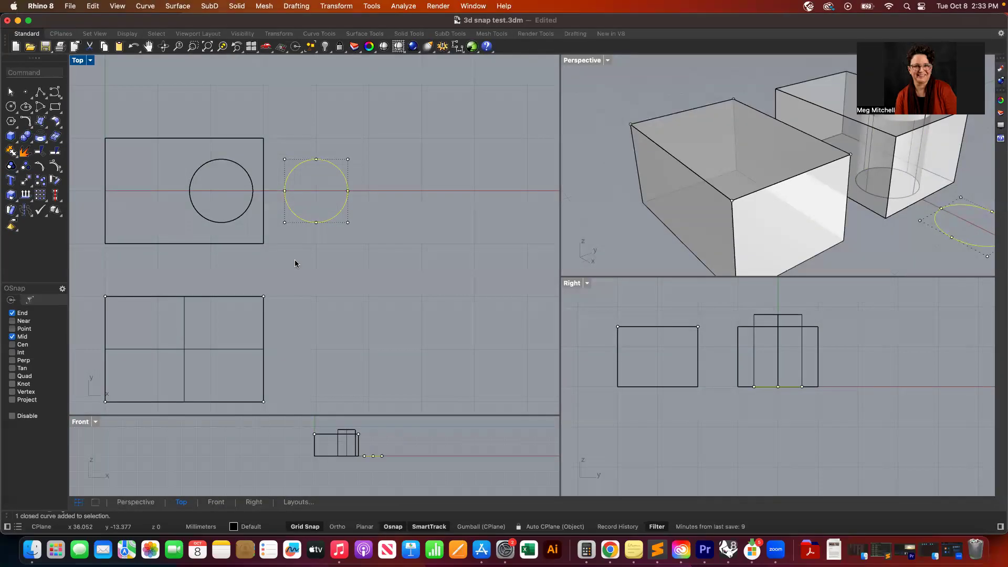
pyautogui.click(238, 218)
pyautogui.press('super+c')
pyautogui.press('super+v')
pyautogui.moveTo(238, 218); pyautogui.dragTo(163, 377)
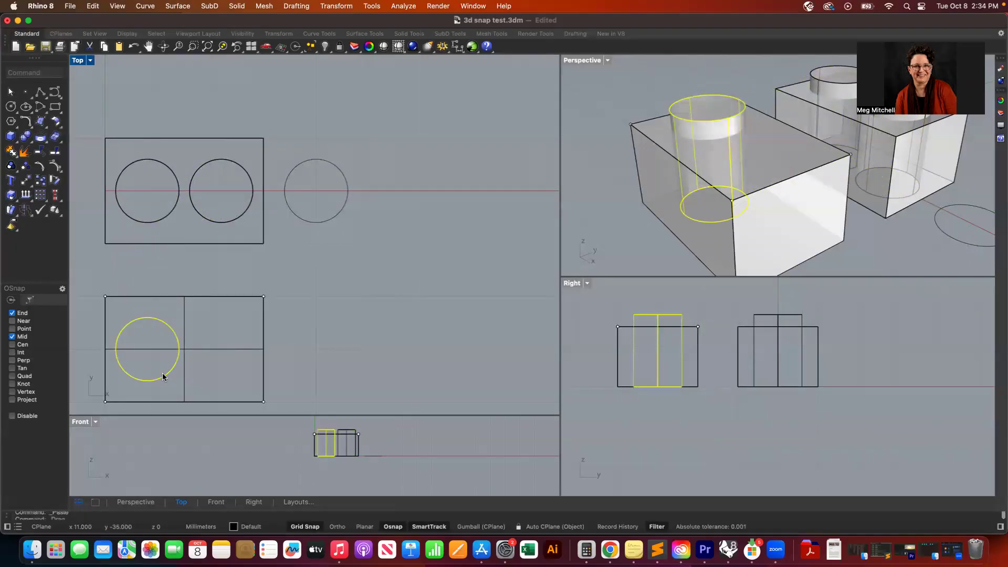
pyautogui.moveTo(164, 377); pyautogui.dragTo(237, 376)
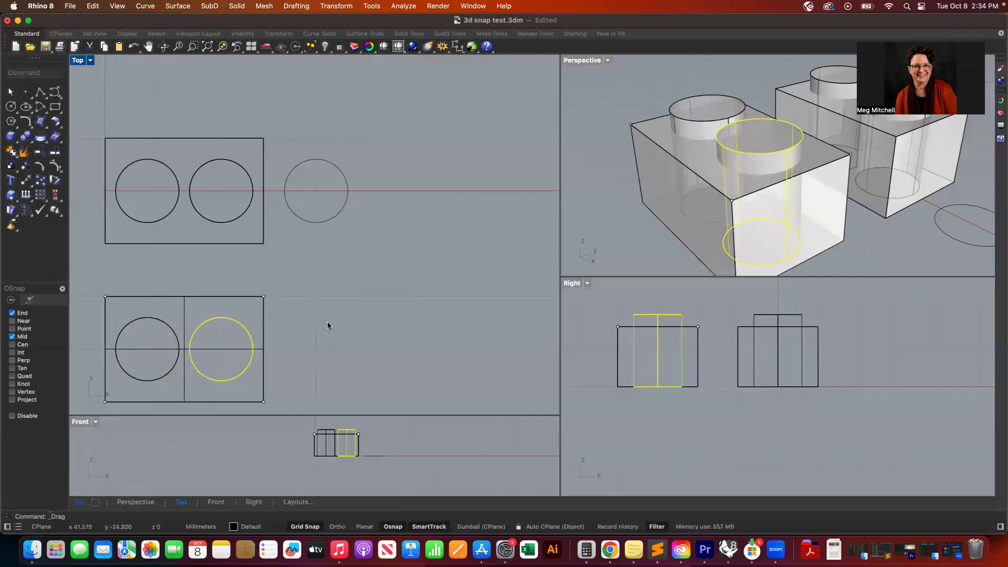
# - Copy the 5 mm circle and draw a concentric circle with a 7 mm radius around its centre
pyautogui.hscroll(-8, 330, 337)
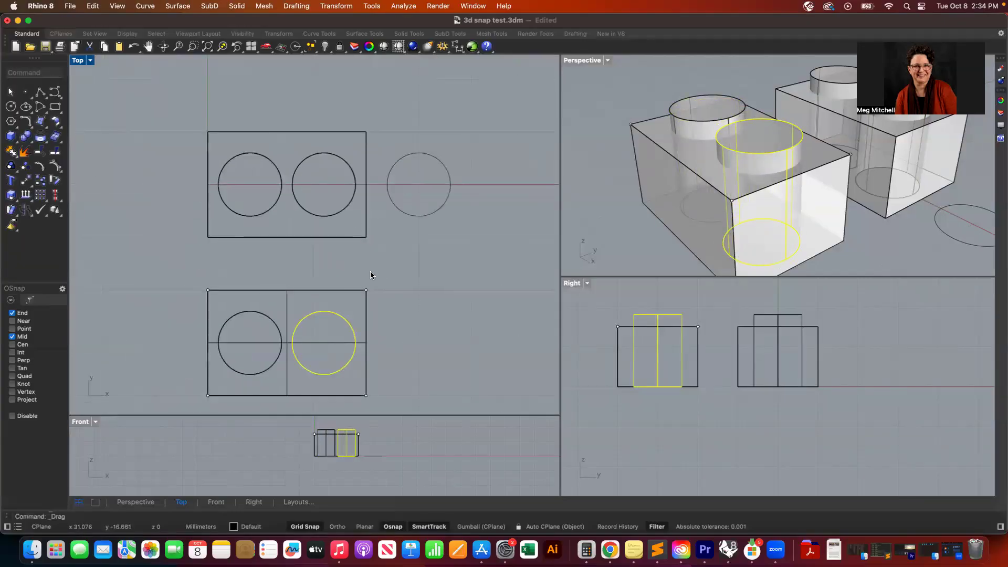
pyautogui.click(377, 256)
pyautogui.click(414, 216)
pyautogui.press('super+c')
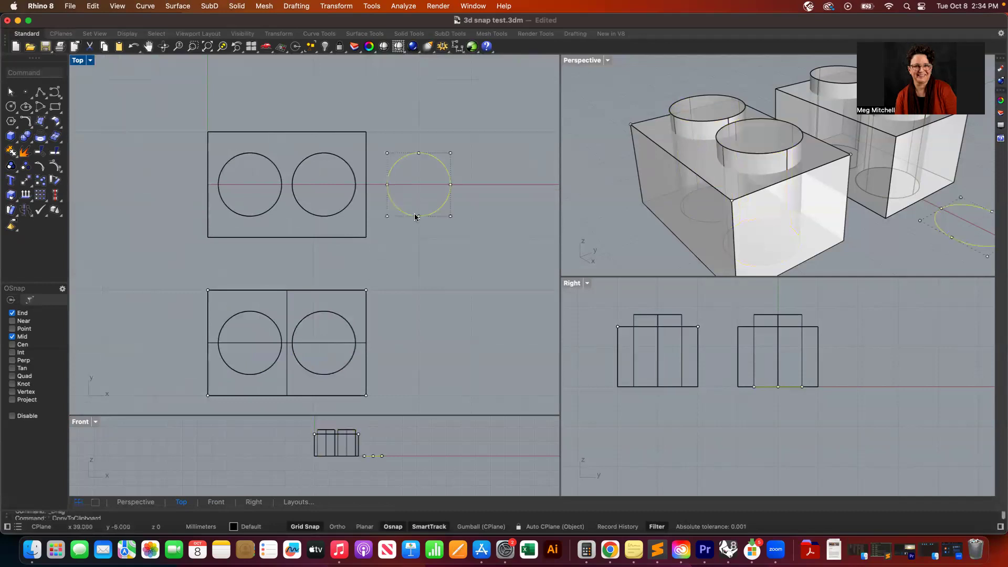
pyautogui.click(10, 106)
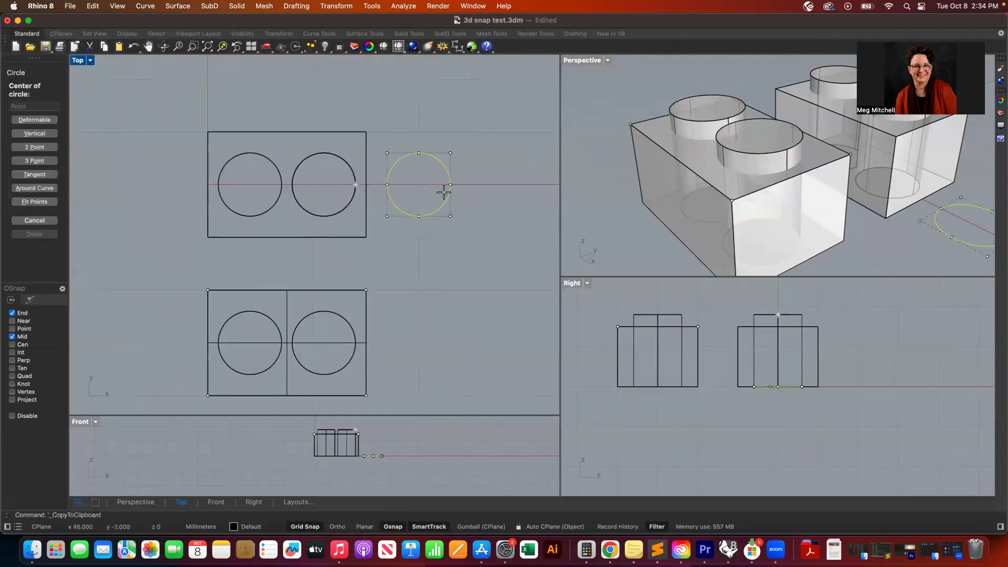
pyautogui.click(418, 185)
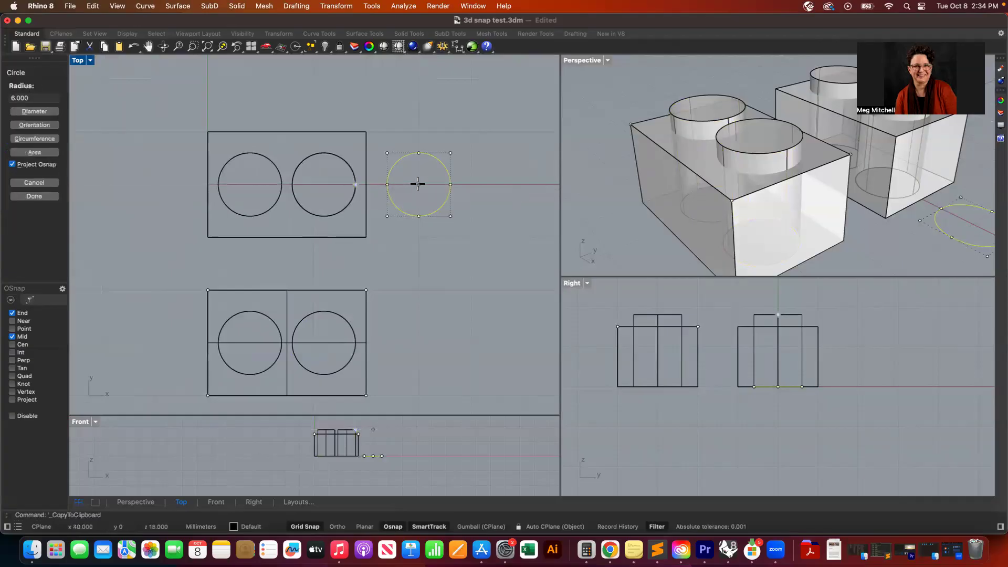
pyautogui.scroll(3, 452, 202)
pyautogui.scroll(3, 451, 201)
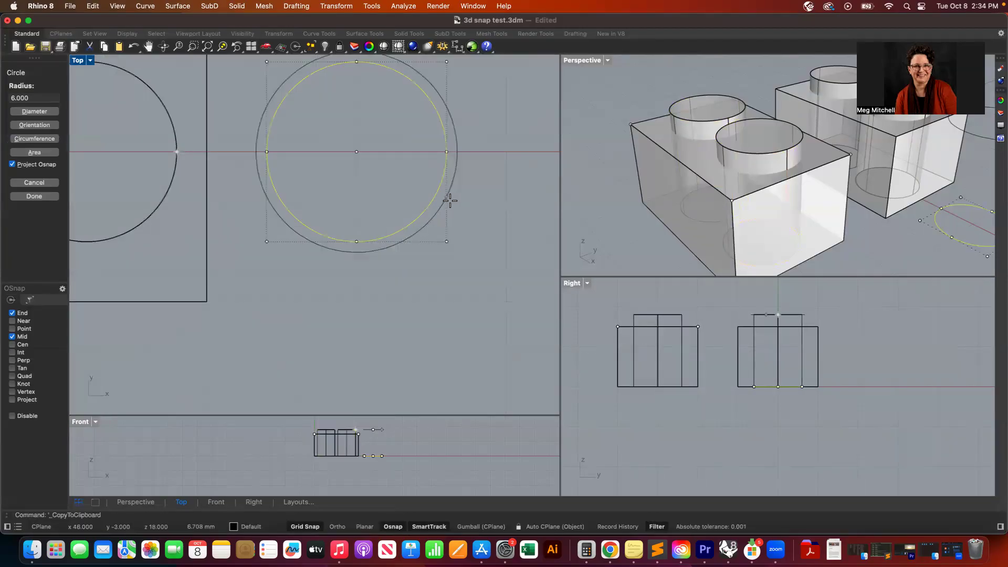
pyautogui.click(458, 152)
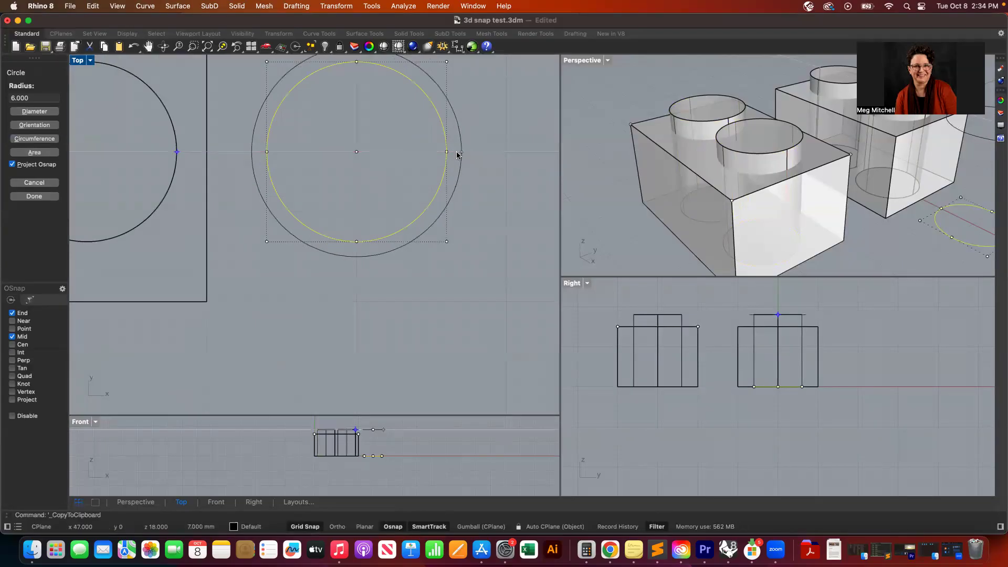
pyautogui.scroll(-5, 424, 216)
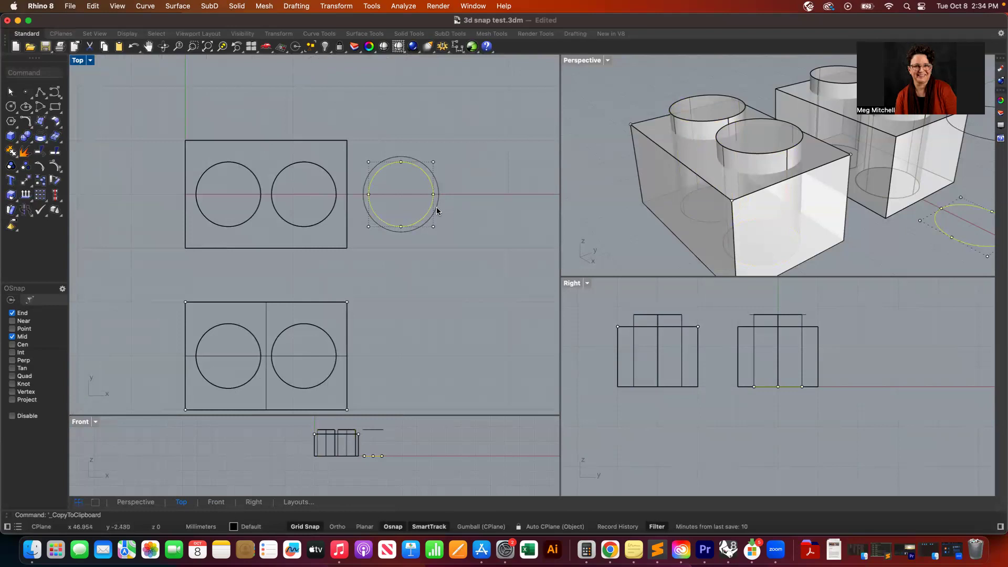
# - Paste the copied 5 mm circle and add another concentric circle at the shared centre
pyautogui.press('super+v')
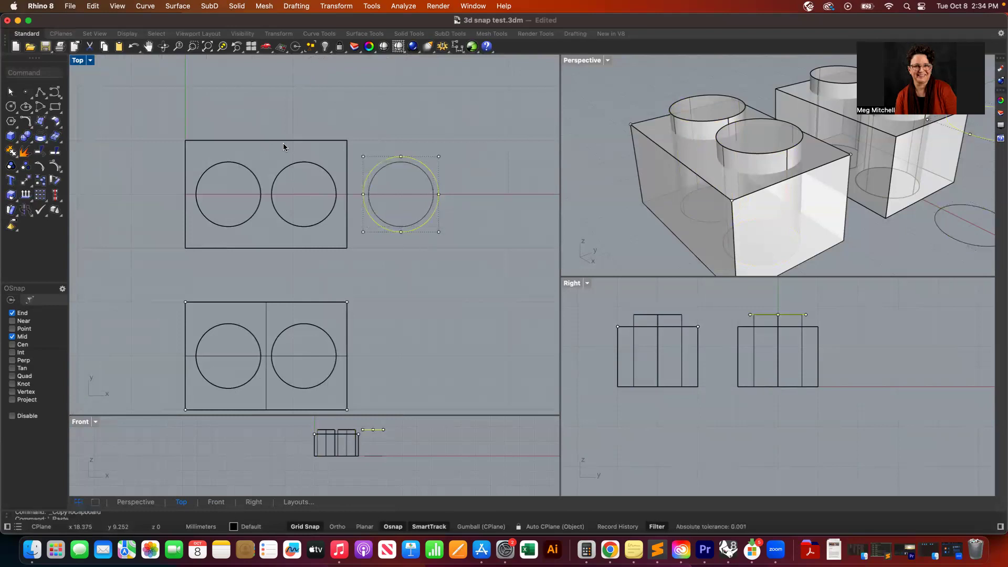
pyautogui.click(8, 104)
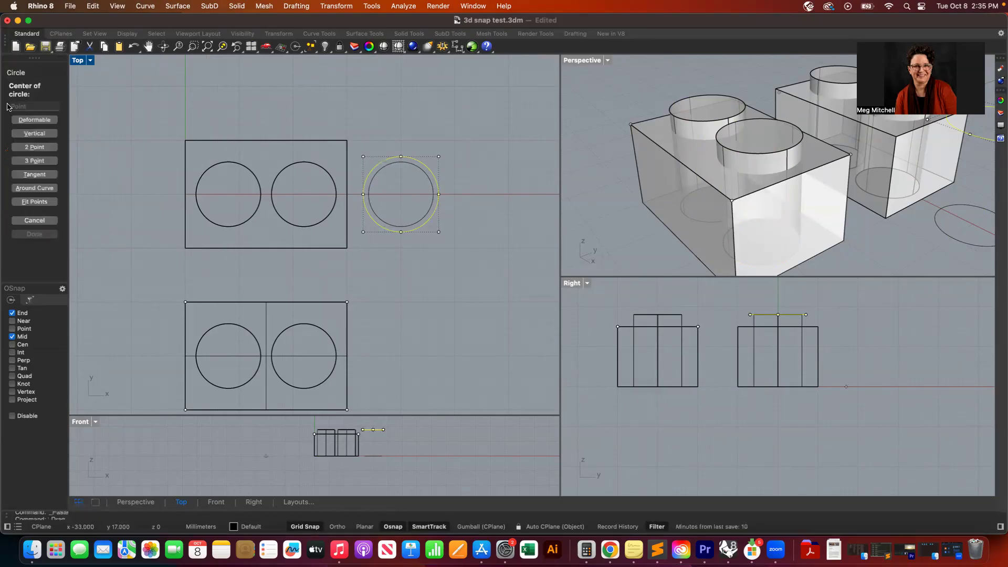
pyautogui.click(400, 194)
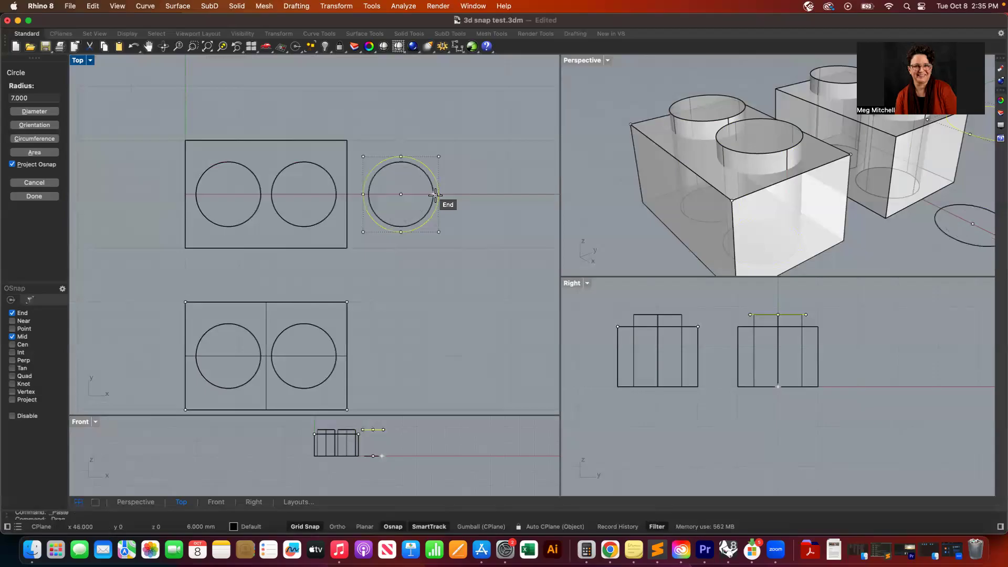
pyautogui.scroll(5, 436, 194)
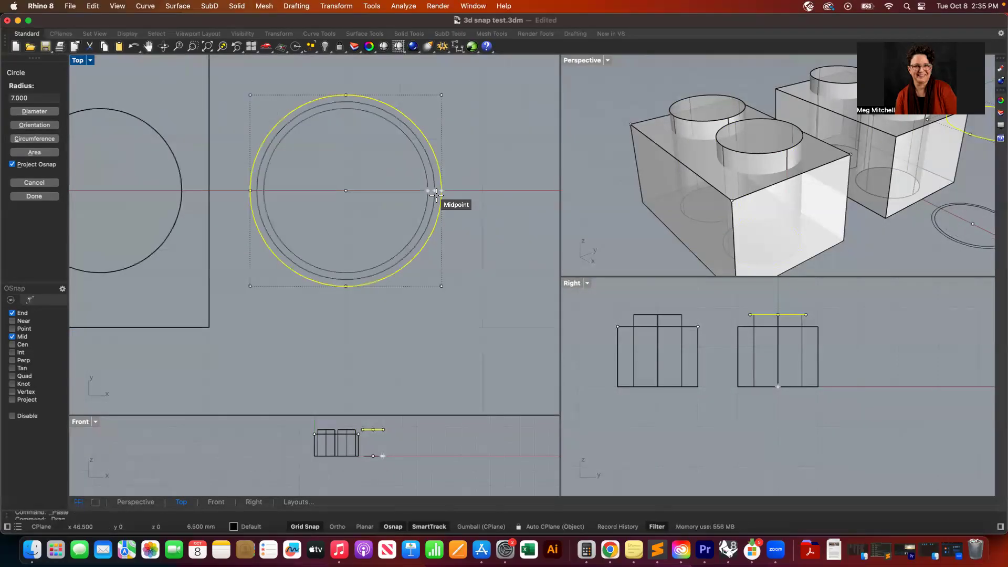
pyautogui.click(436, 195)
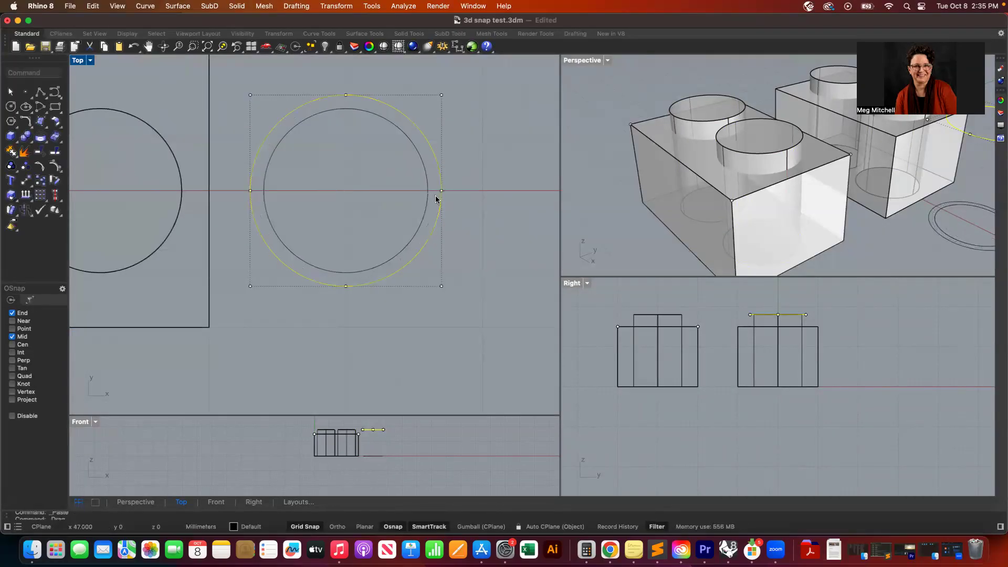
pyautogui.press('Return')
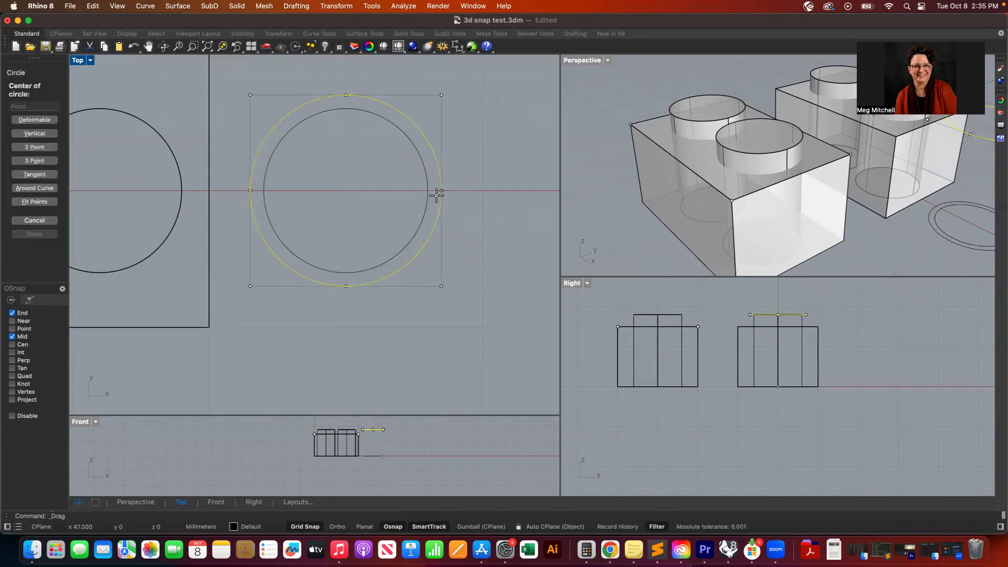
pyautogui.click(347, 190)
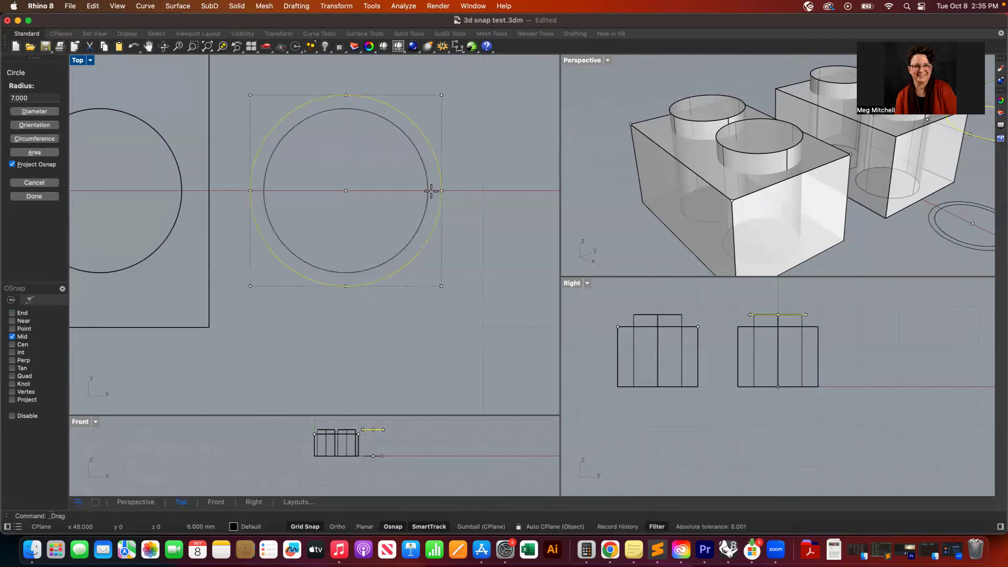
pyautogui.scroll(5, 431, 190)
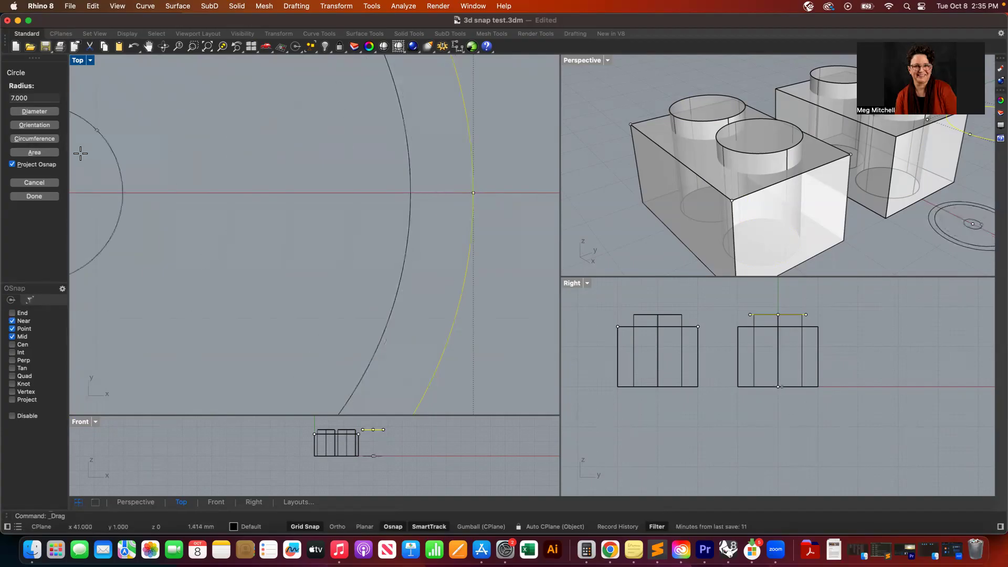
pyautogui.press('Escape')
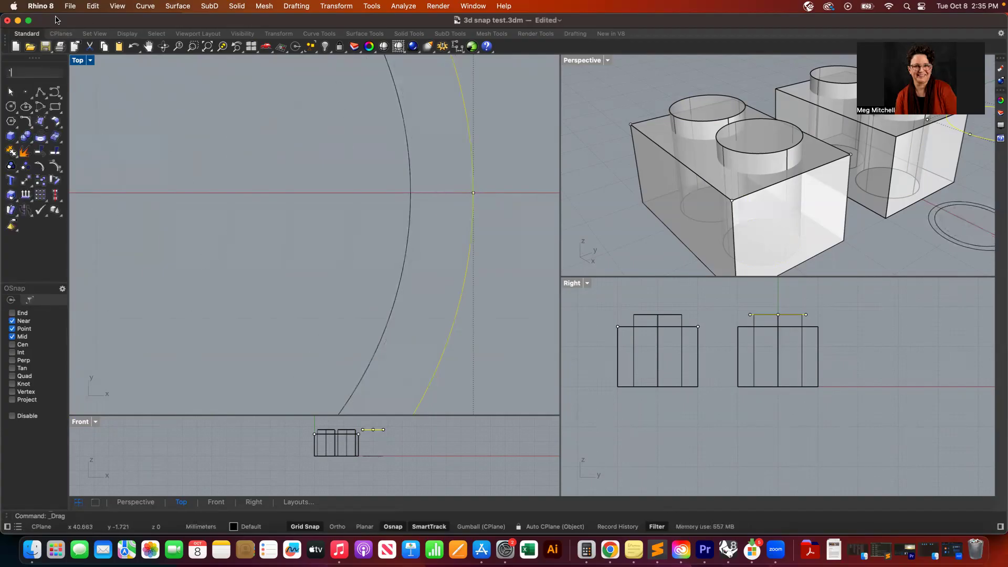
# - Draw a short polyline along the x-axis between the inner and outer circles, snapping to their ends
pyautogui.click(41, 94)
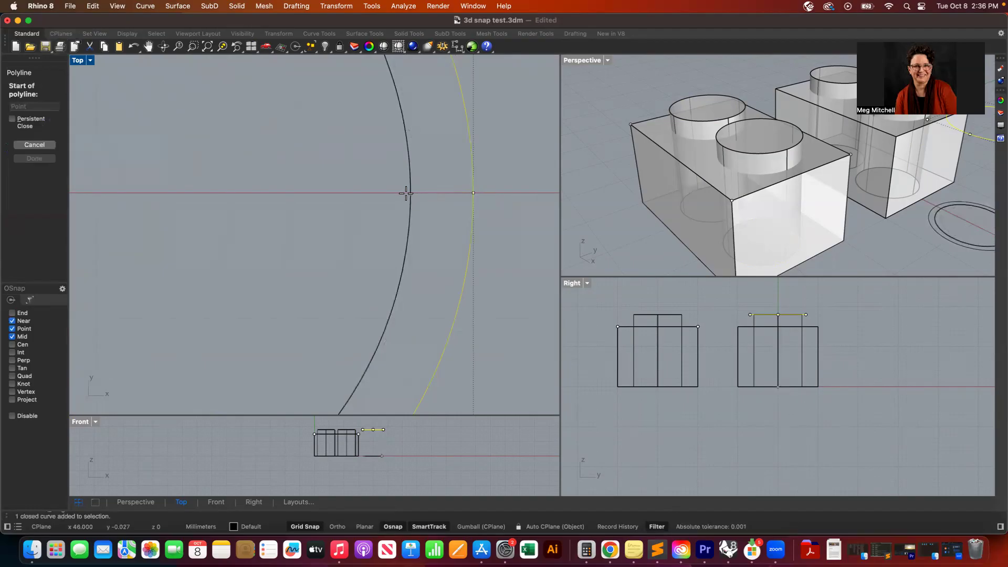
pyautogui.click(12, 313)
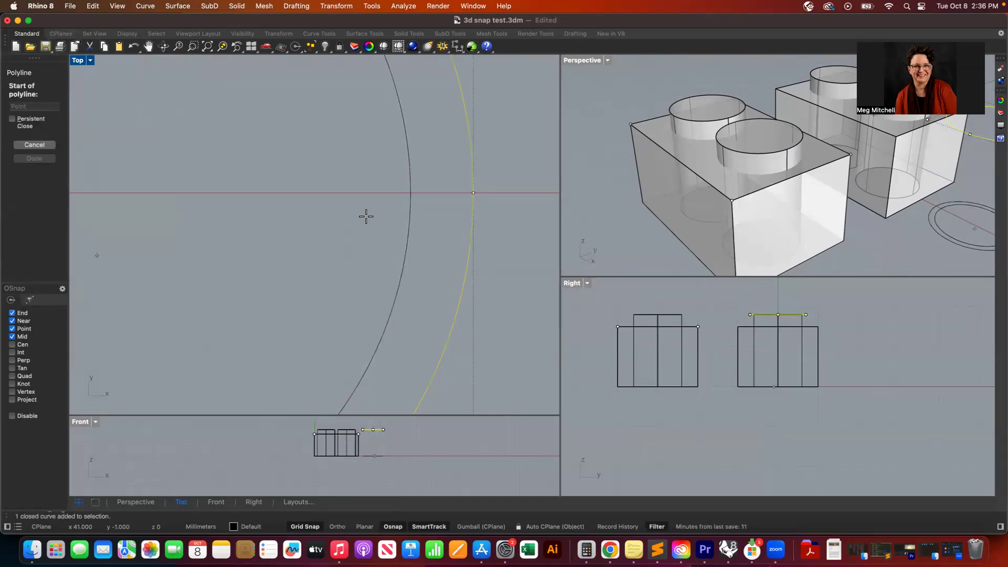
pyautogui.click(412, 193)
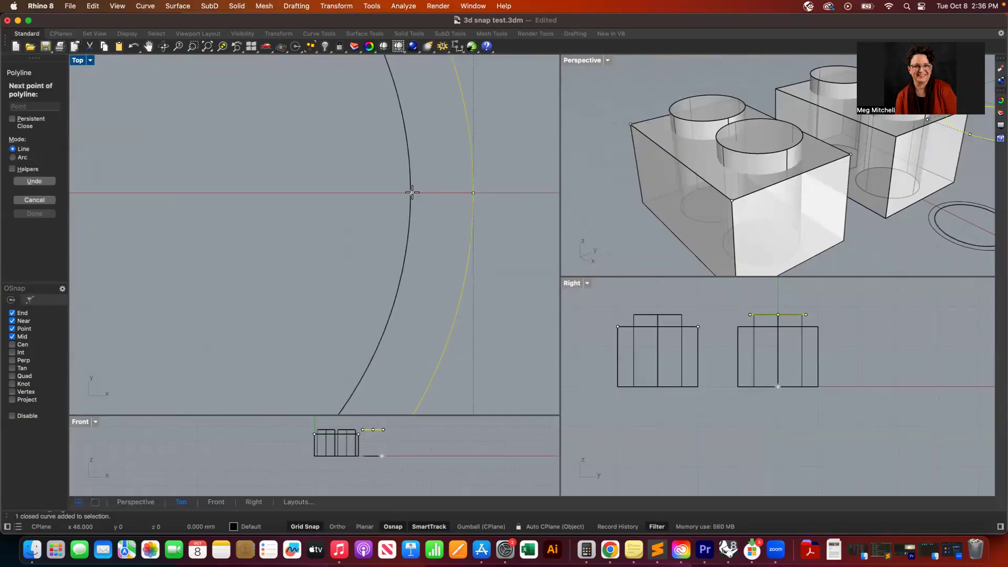
pyautogui.click(472, 191)
pyautogui.press('Return')
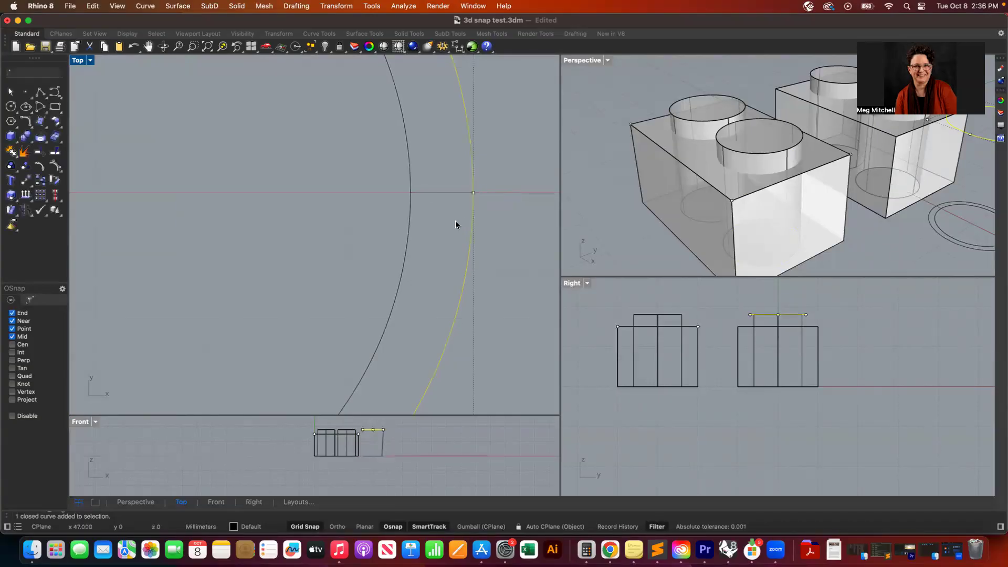
# - Draw a concentric circle with a 6.5 mm radius through the polyline's midpoint
pyautogui.click(10, 106)
pyautogui.scroll(-5, 105, 201)
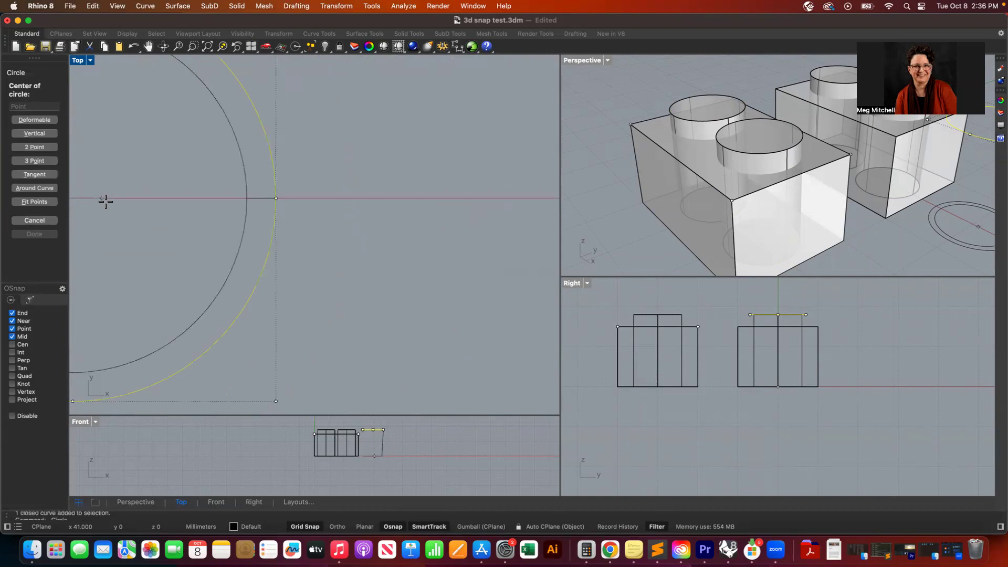
pyautogui.click(139, 196)
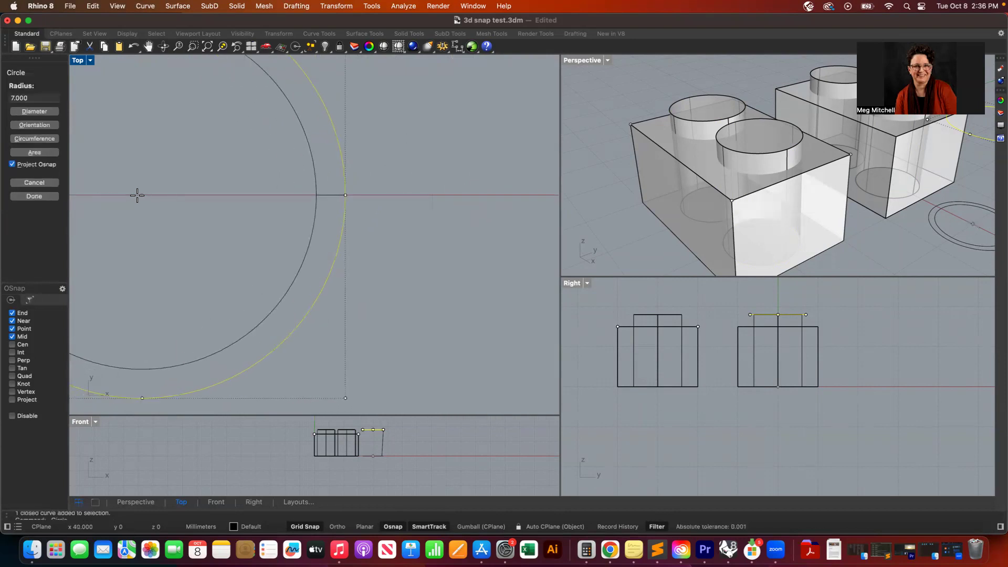
pyautogui.click(329, 196)
pyautogui.scroll(-6, 319, 197)
pyautogui.hscroll(-6, 319, 197)
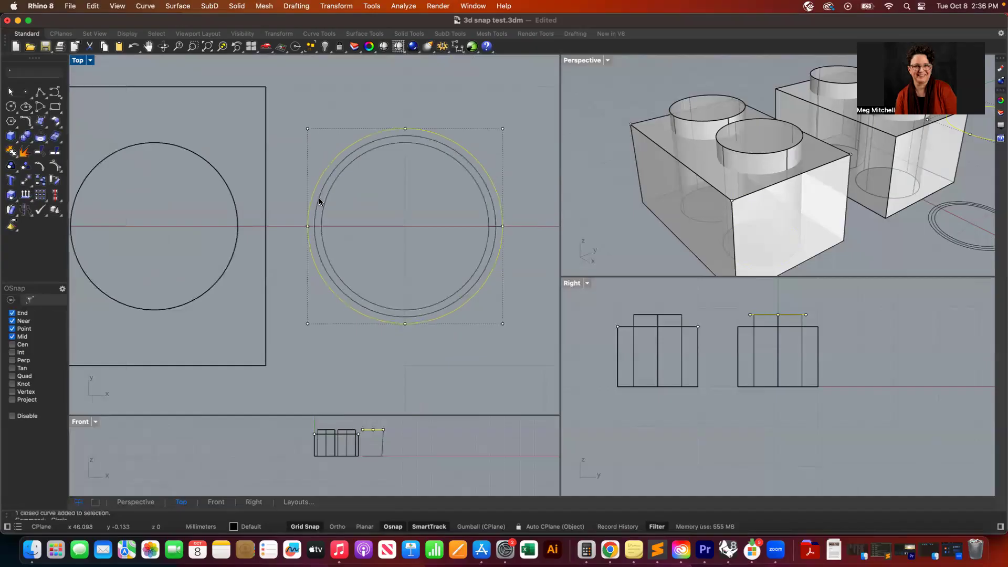
# - Extrude the middle ring circle straight up into a solid cylinder
pyautogui.click(465, 359)
pyautogui.click(490, 193)
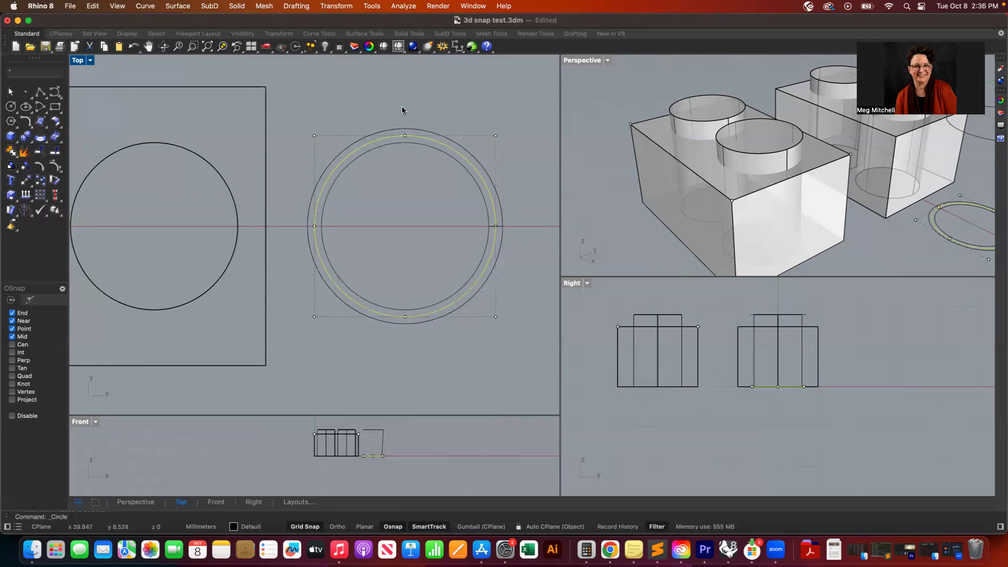
pyautogui.click(237, 6)
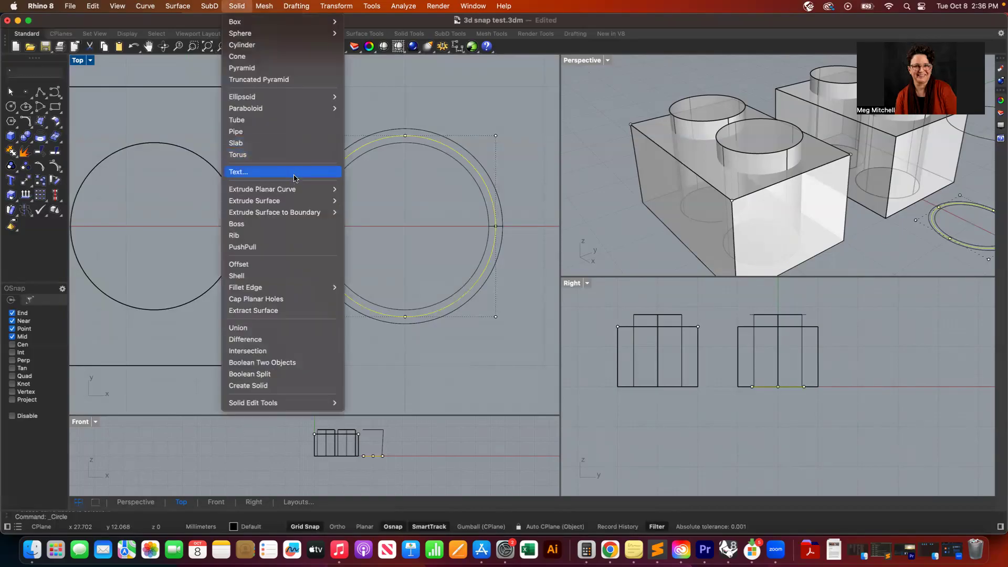
pyautogui.moveTo(296, 189)
pyautogui.click(357, 190)
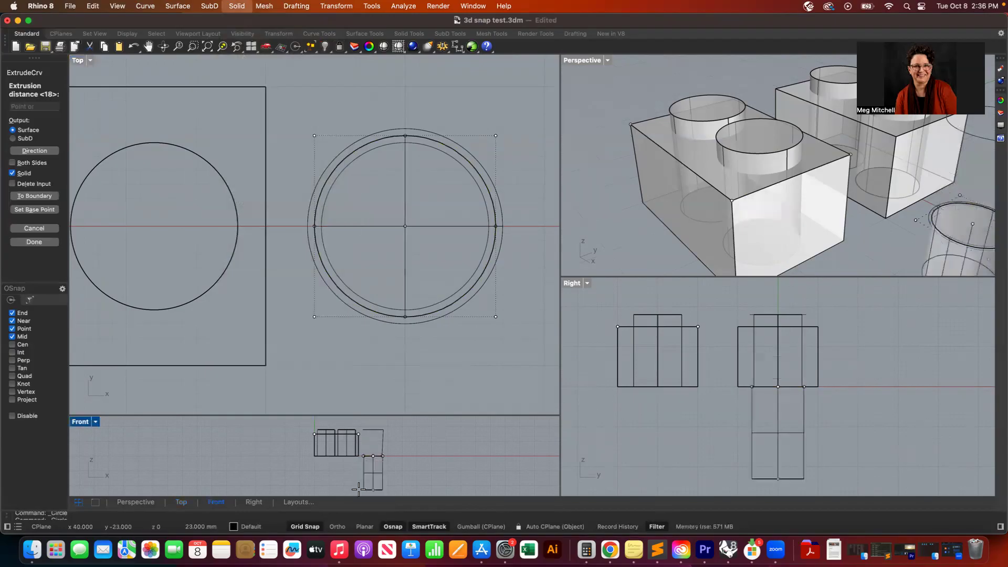
pyautogui.click(369, 427)
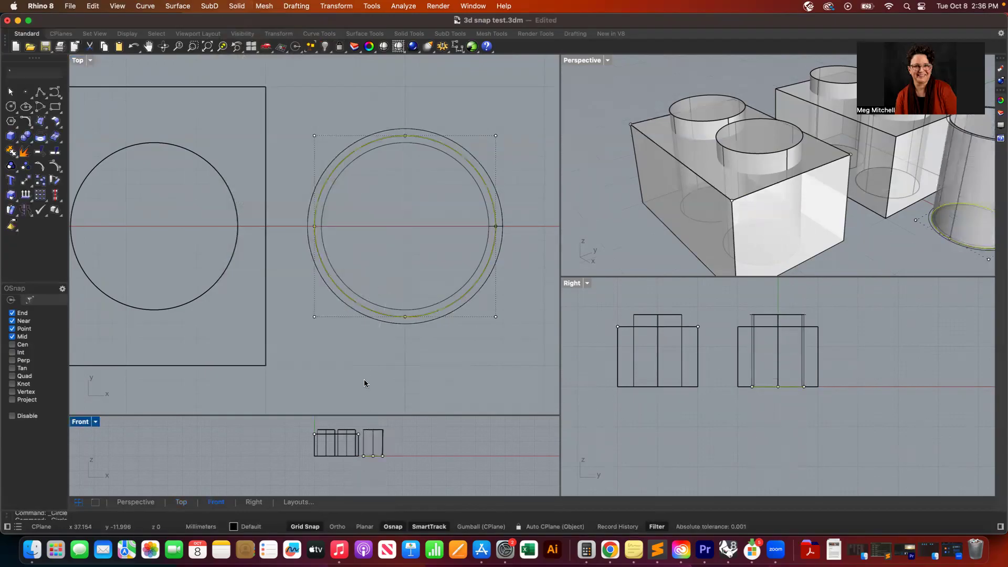
# - Drag the new ring cylinder onto the box, and undo that move
pyautogui.moveTo(361, 148); pyautogui.dragTo(108, 145)
pyautogui.hscroll(-5, 228, 184)
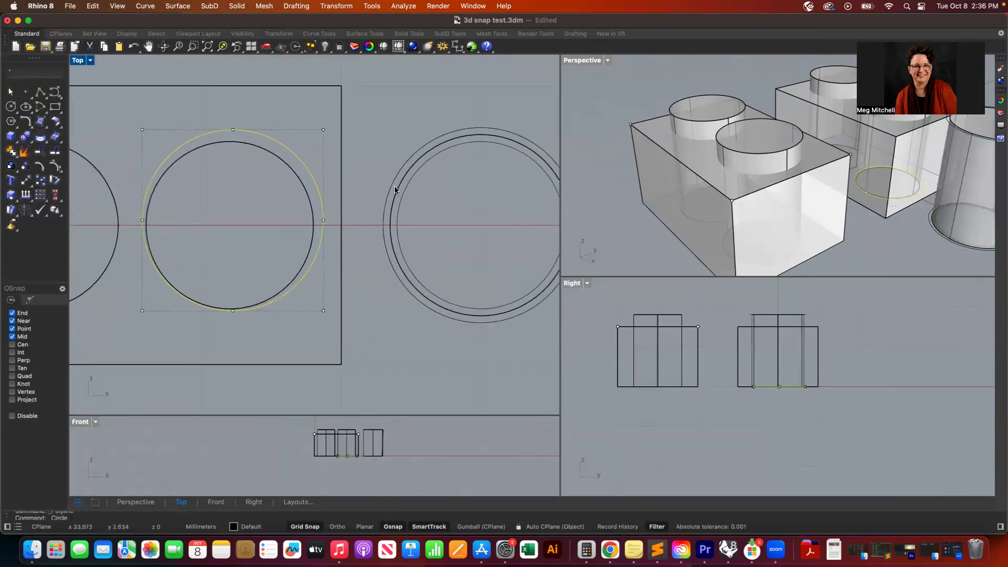
pyautogui.click(392, 187)
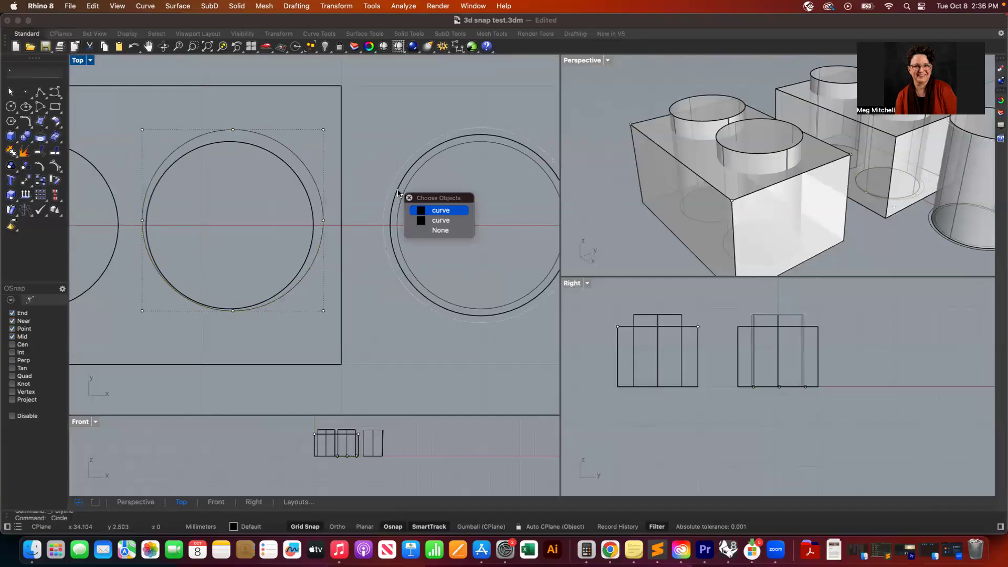
pyautogui.click(398, 188)
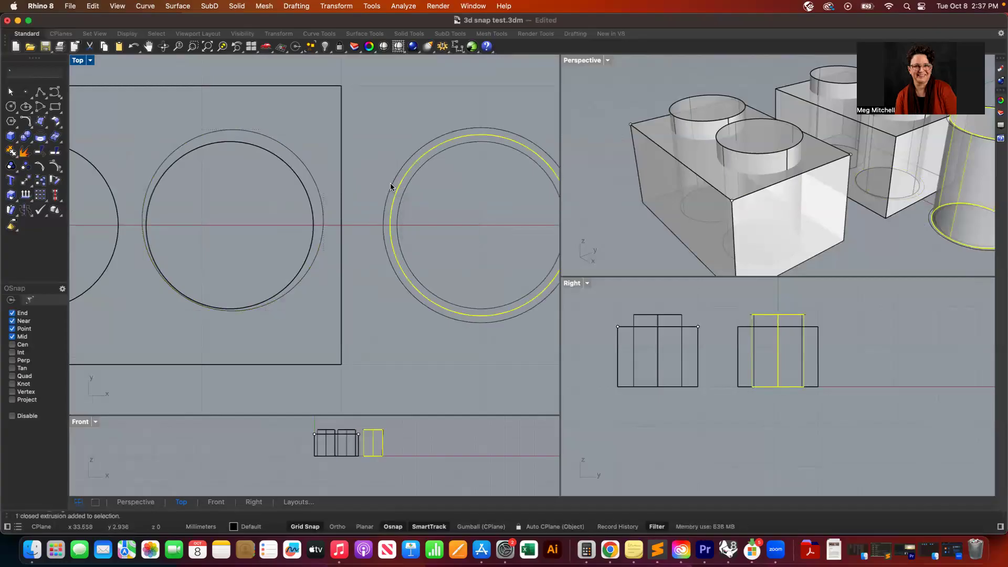
pyautogui.click(392, 188)
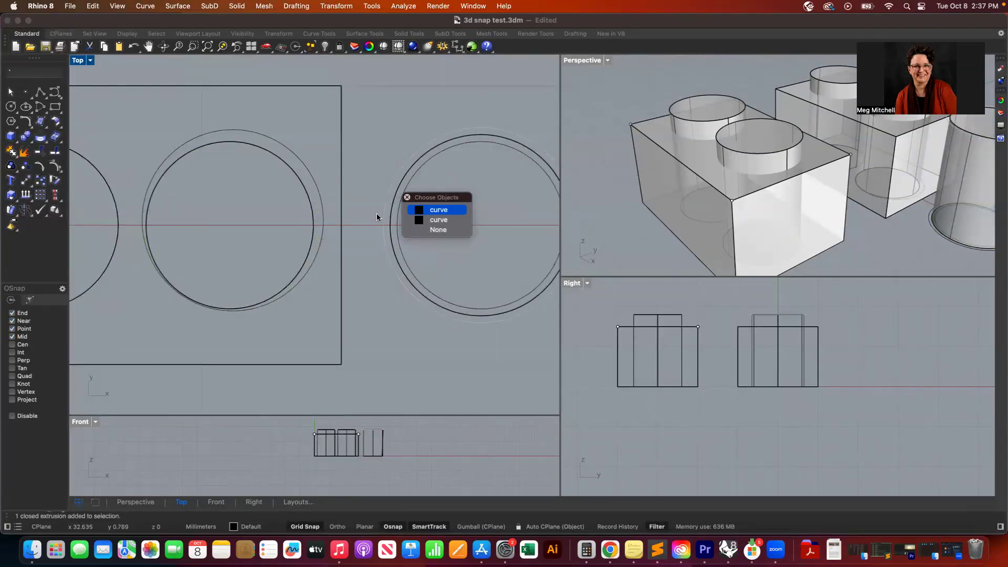
pyautogui.click(408, 198)
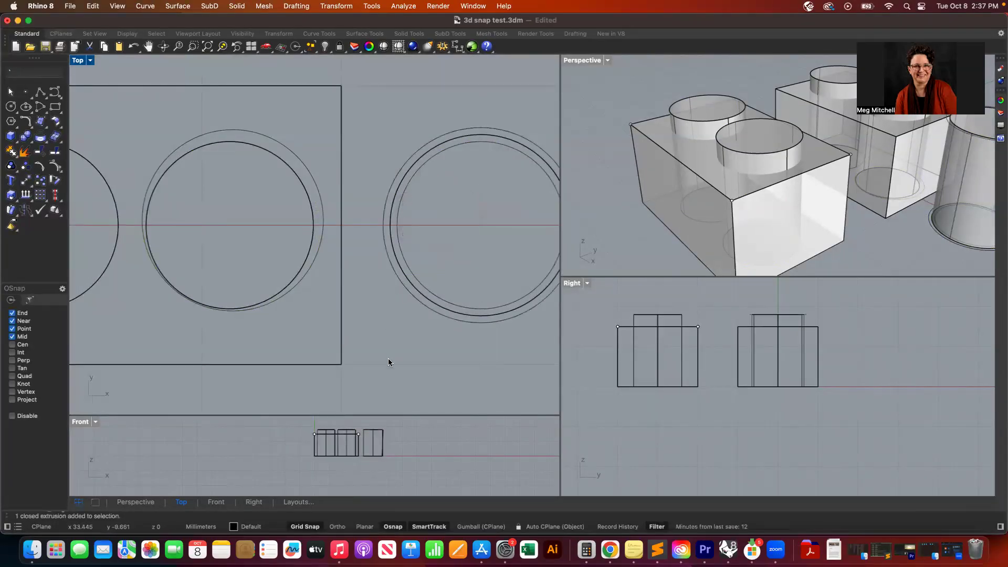
pyautogui.press('super+z')
# - Select the ring cylinder and drag it onto the box's right-hand hole
pyautogui.scroll(-2, 389, 358)
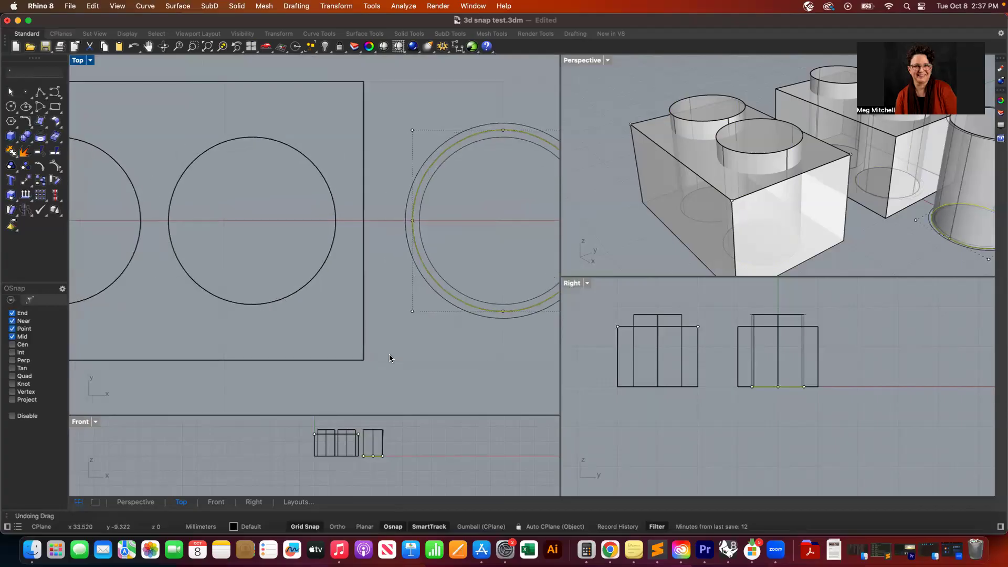
pyautogui.scroll(-1, 388, 415)
pyautogui.scroll(-1, 388, 412)
pyautogui.moveTo(388, 412); pyautogui.dragTo(404, 359, button='right')
pyautogui.click(444, 369)
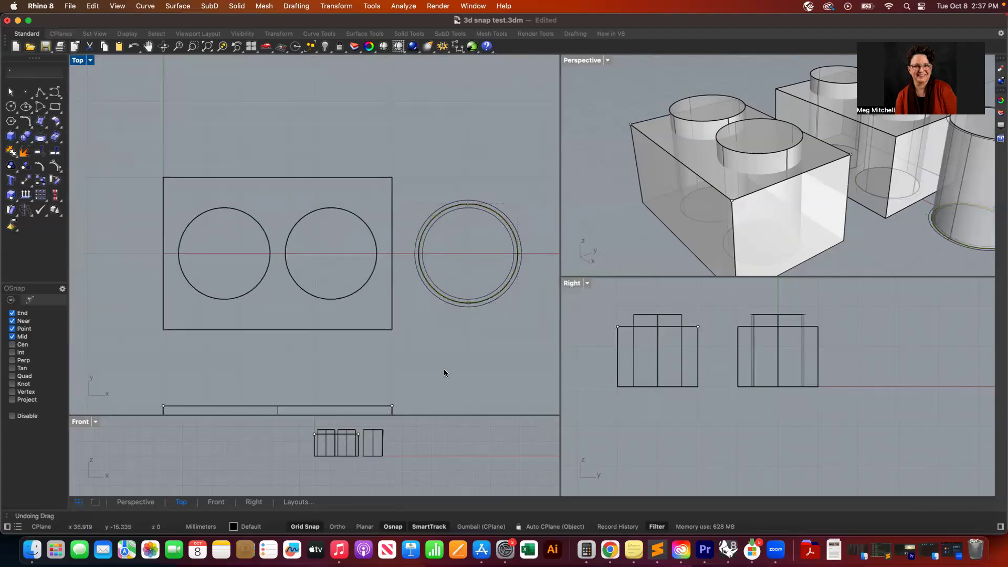
pyautogui.click(425, 279)
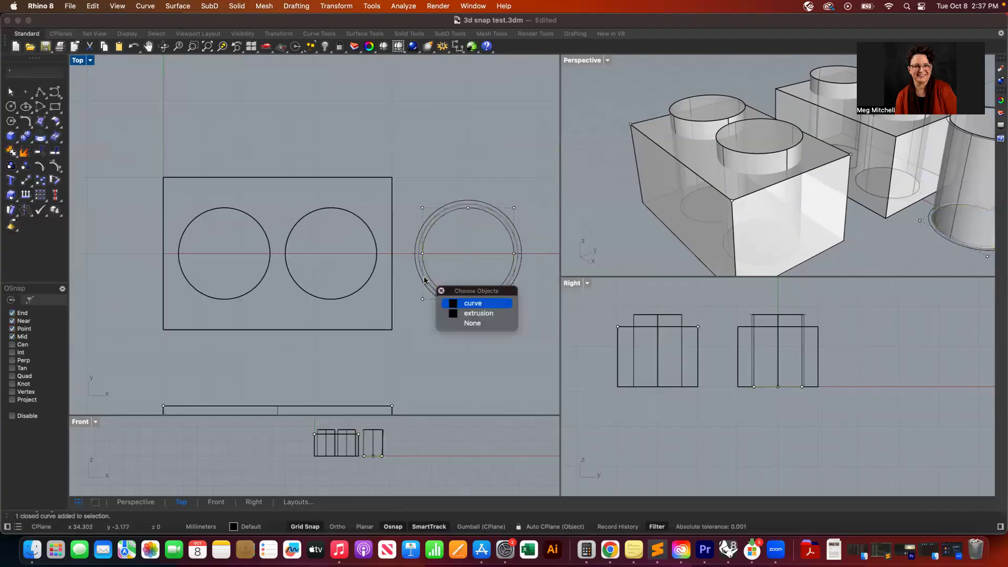
pyautogui.click(469, 315)
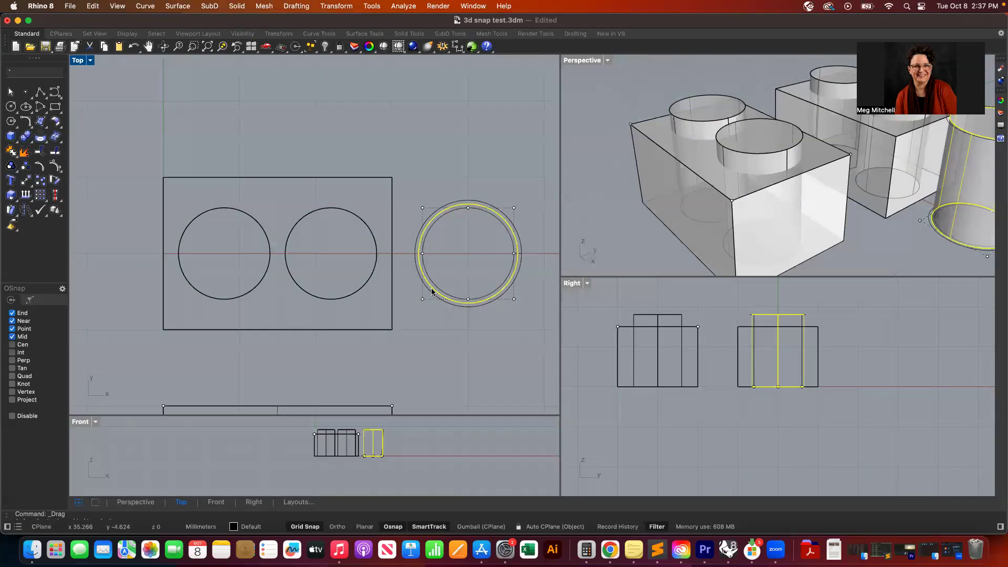
pyautogui.moveTo(431, 291); pyautogui.dragTo(310, 288)
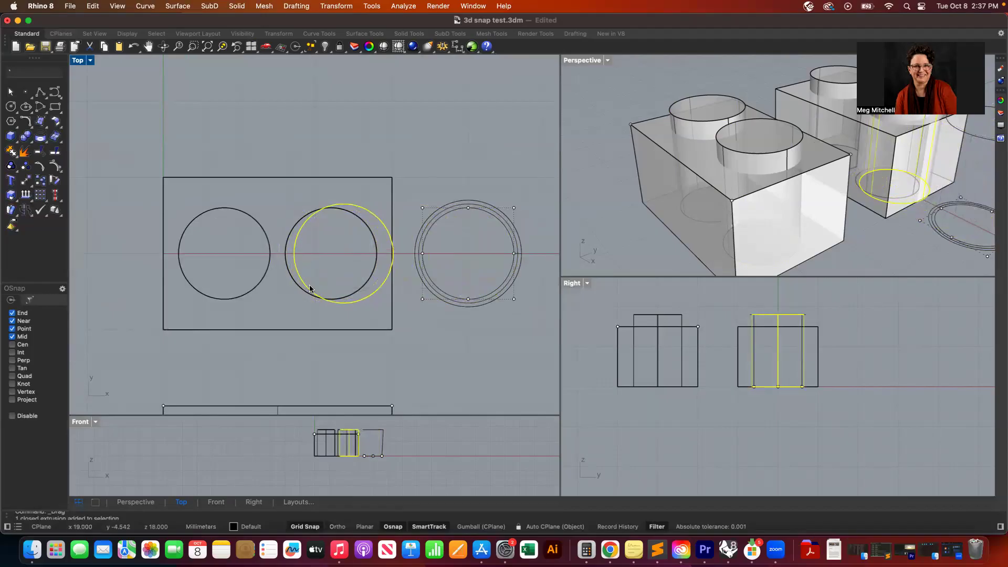
# - Extrude another ring circle straight up into a second solid cylinder
pyautogui.click(415, 264)
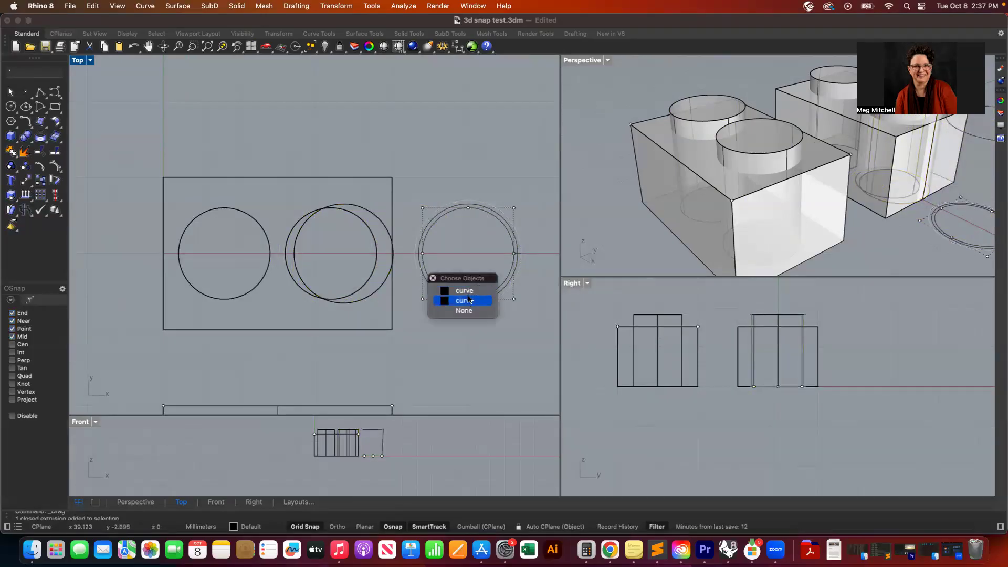
pyautogui.click(466, 290)
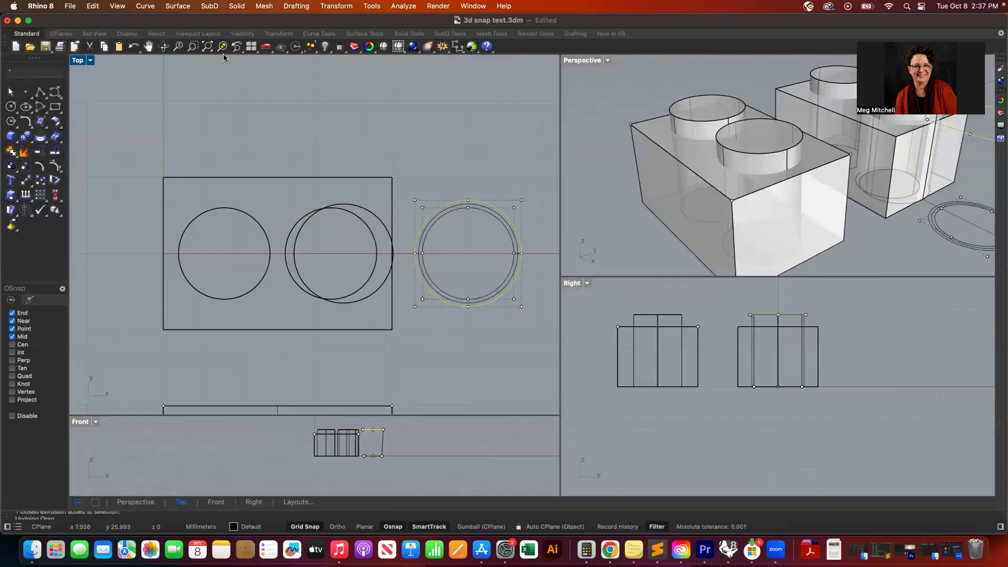
pyautogui.click(236, 5)
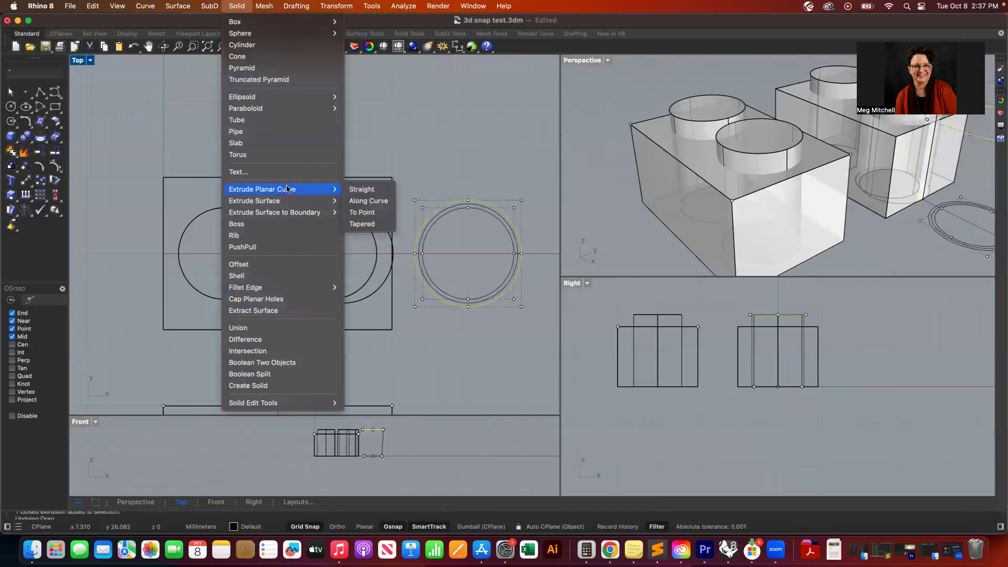
pyautogui.moveTo(331, 196)
pyautogui.click(362, 189)
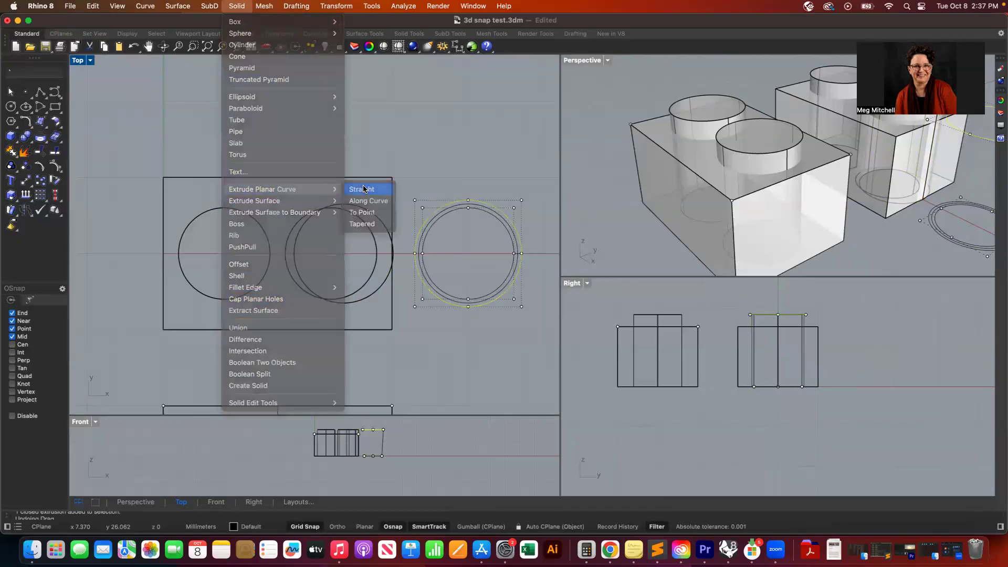
pyautogui.click(379, 456)
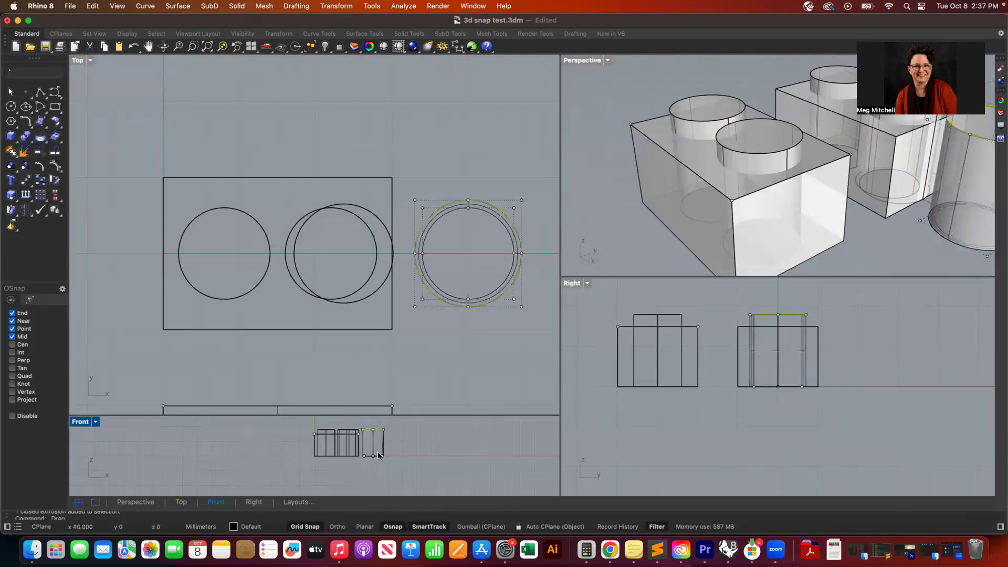
pyautogui.click(478, 145)
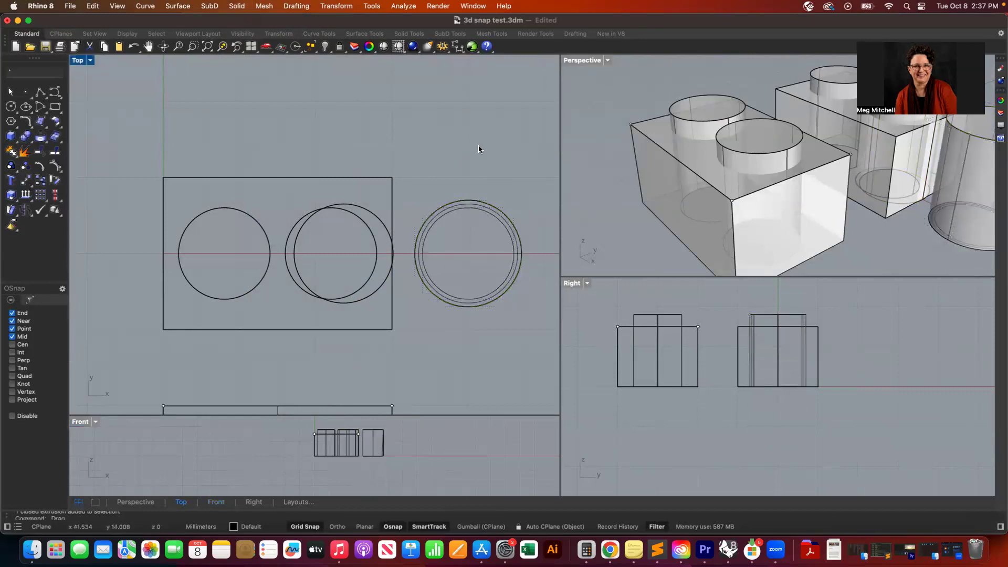
# - Select the second ring cylinder and drag it onto the box's left-hand hole
pyautogui.click(412, 253)
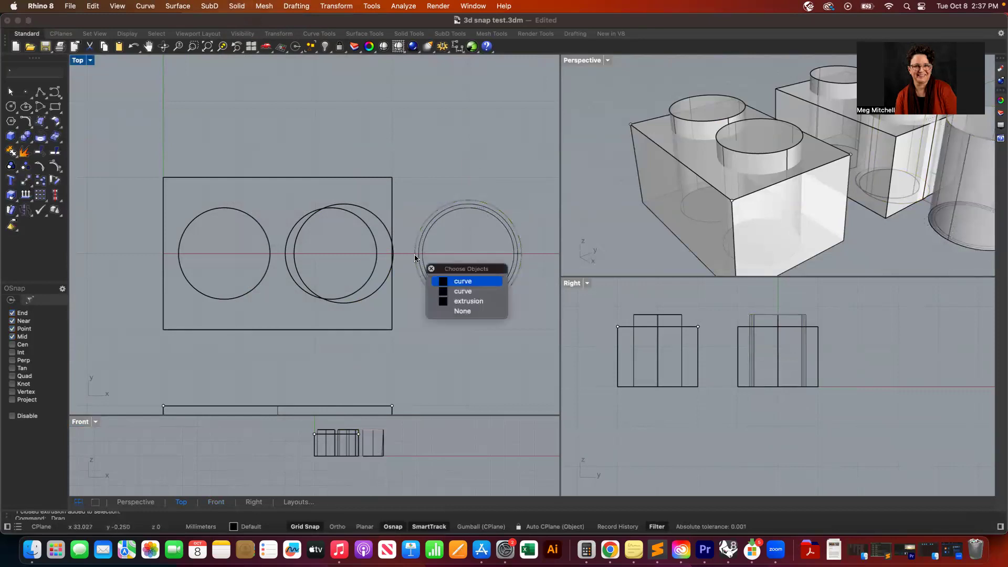
pyautogui.click(470, 301)
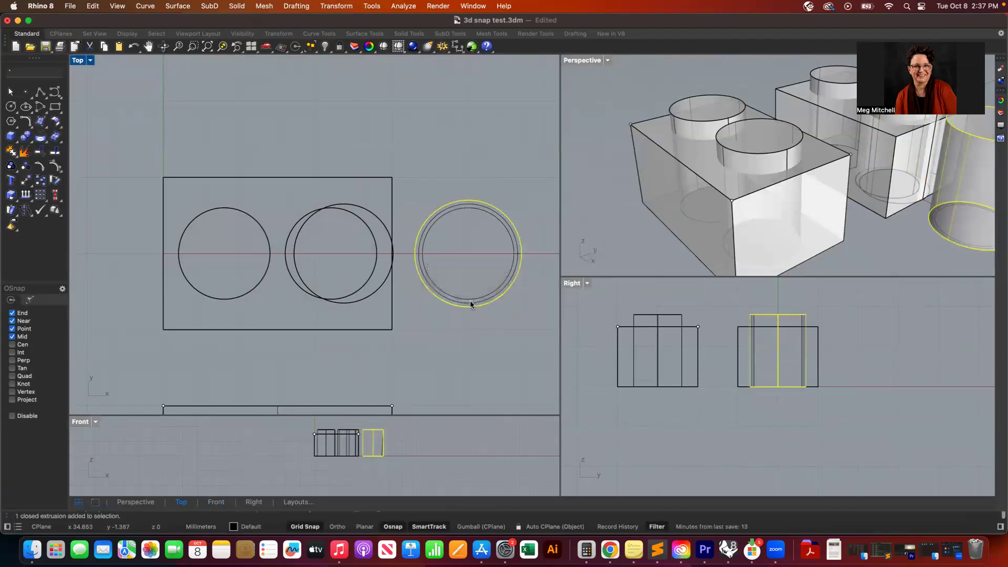
pyautogui.moveTo(421, 279); pyautogui.dragTo(151, 284)
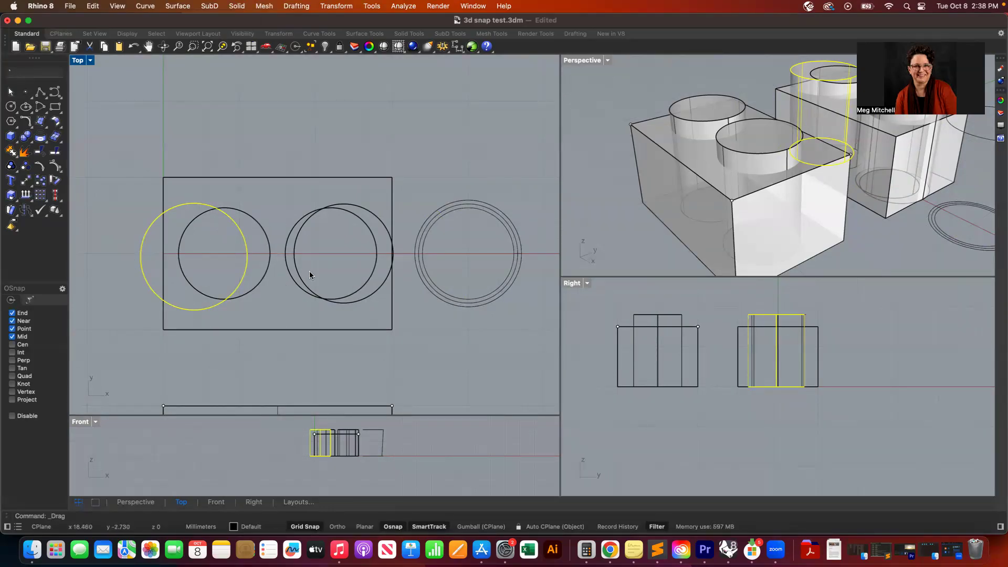
pyautogui.hscroll(-5, 376, 314)
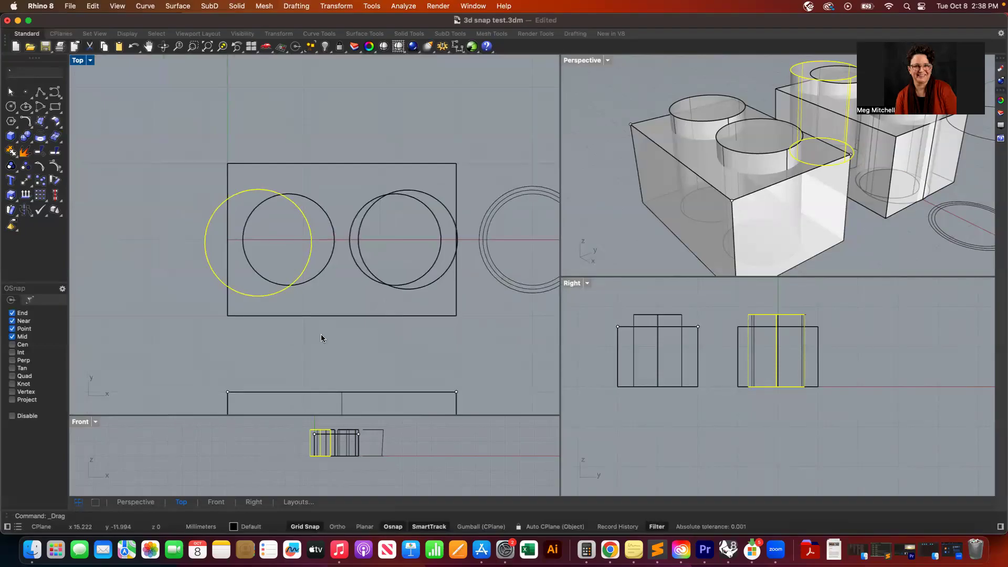
# - Enable Center snapping and move the right-hand cylinder so its centre sits on the right hole's centre
pyautogui.click(427, 287)
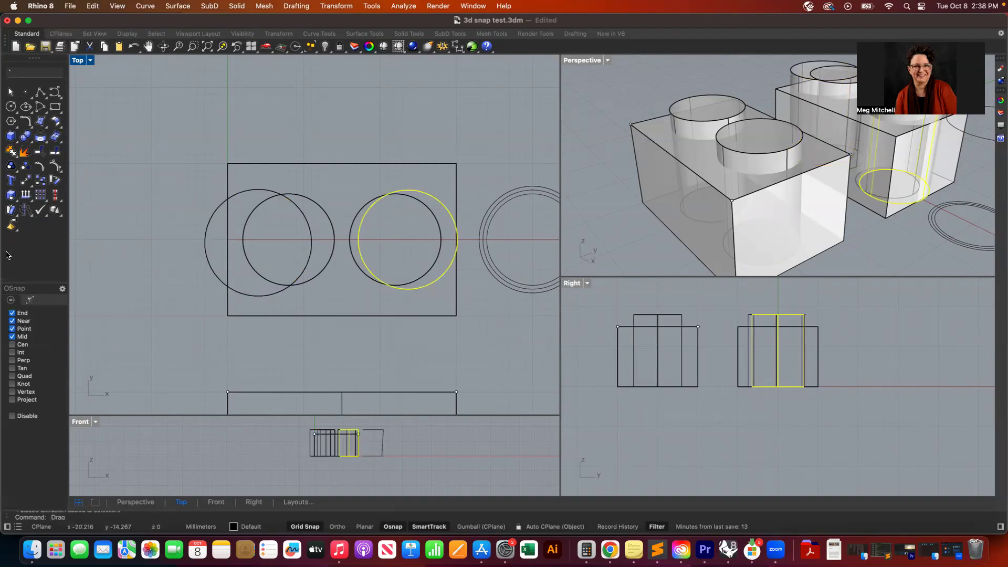
pyautogui.click(27, 183)
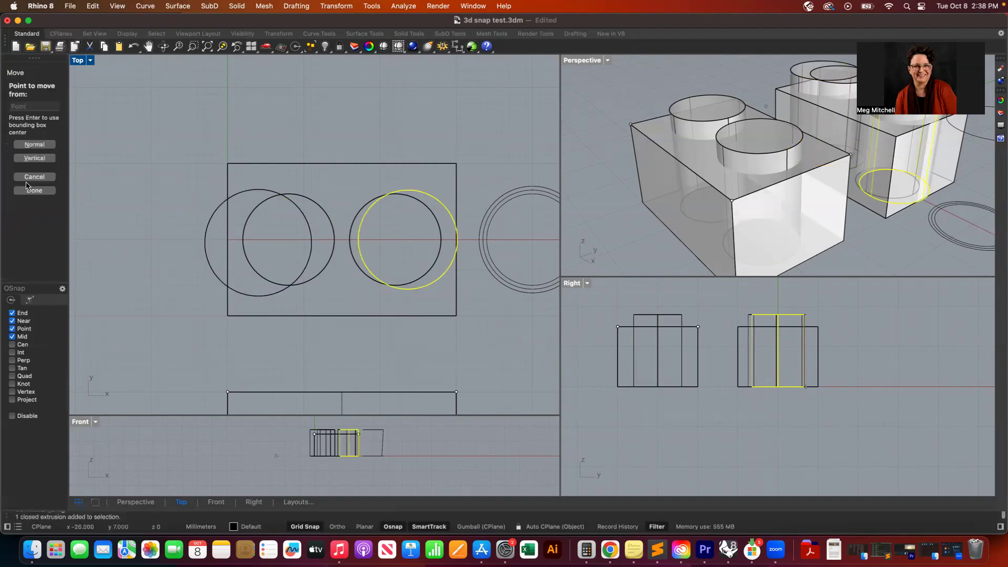
pyautogui.click(12, 344)
pyautogui.click(430, 279)
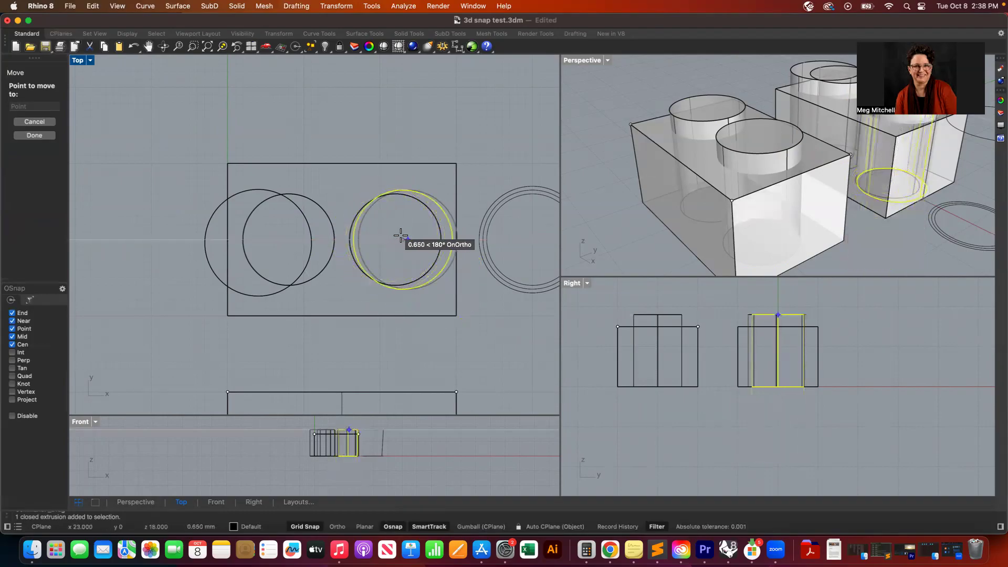
pyautogui.scroll(6, 401, 235)
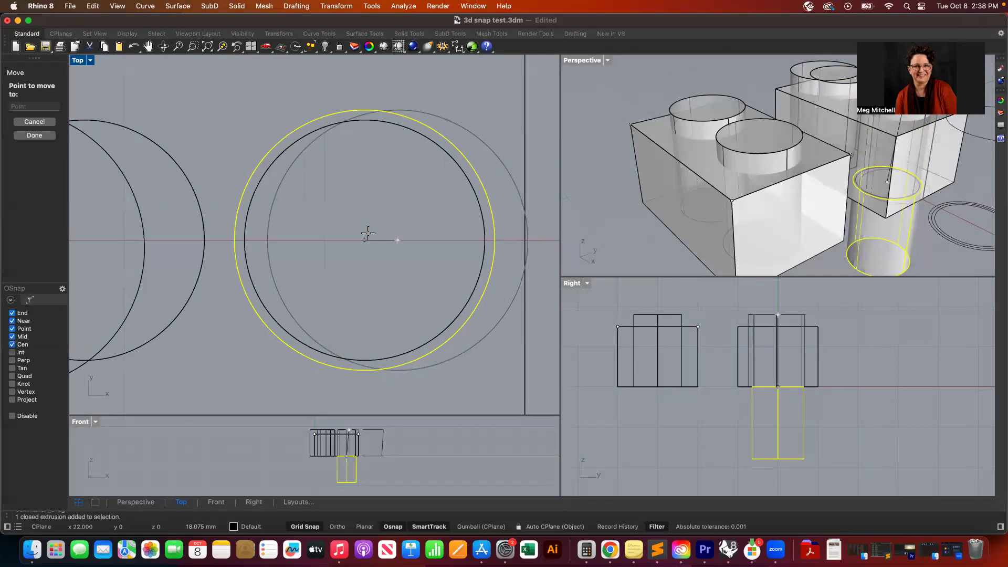
pyautogui.click(368, 233)
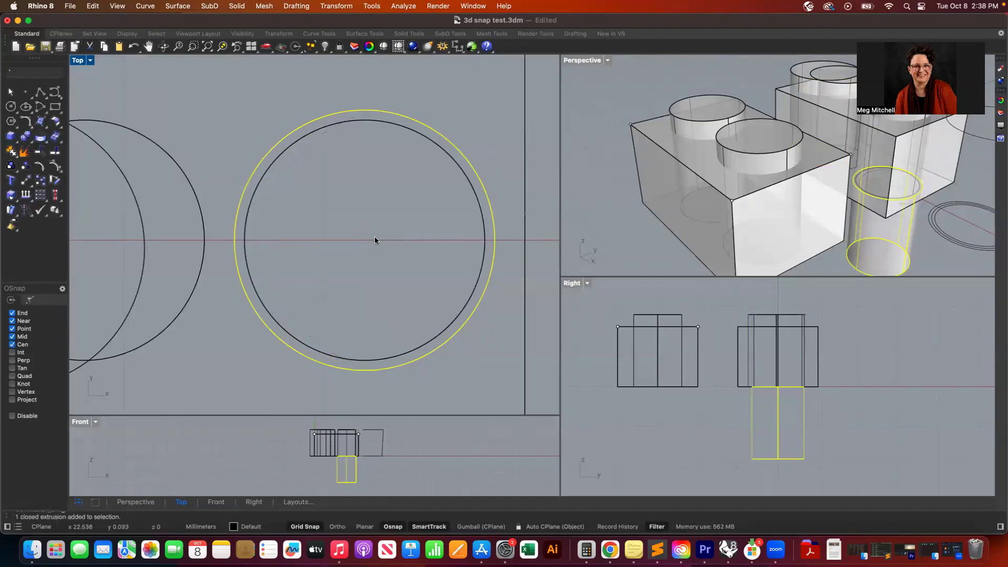
# - Move the left-hand cylinder so its centre sits on the left hole's centre
pyautogui.hscroll(-10, 375, 243)
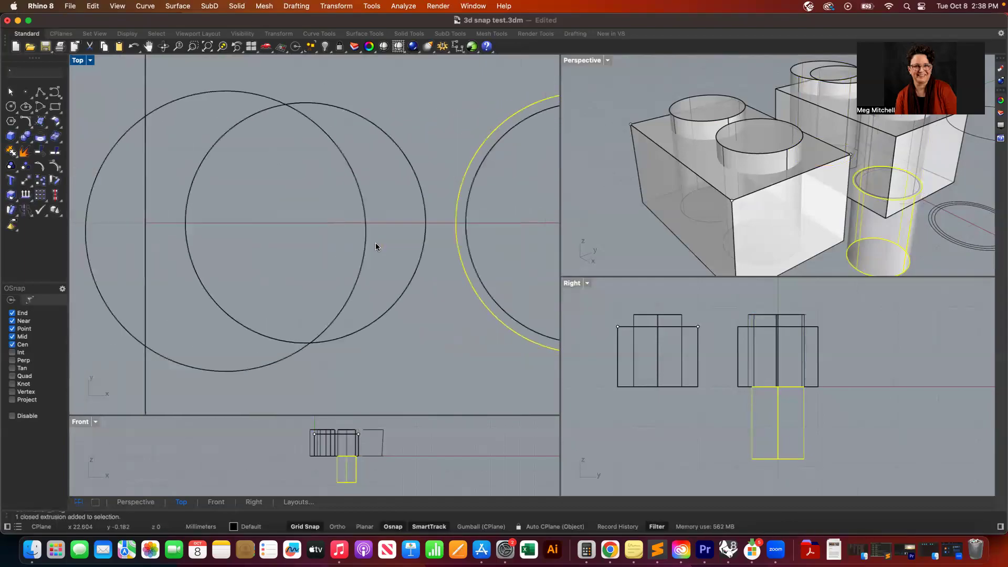
pyautogui.click(380, 243)
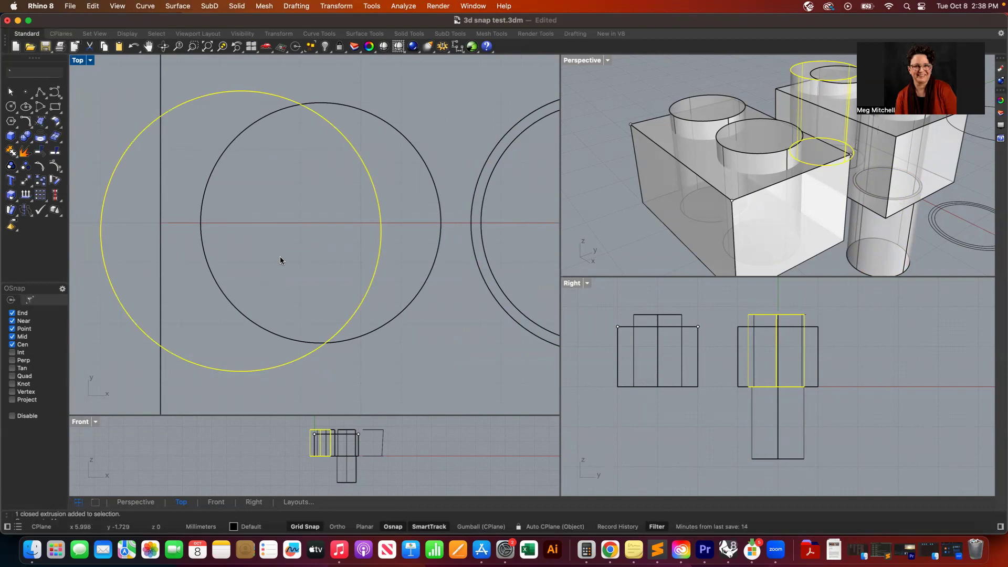
pyautogui.click(24, 182)
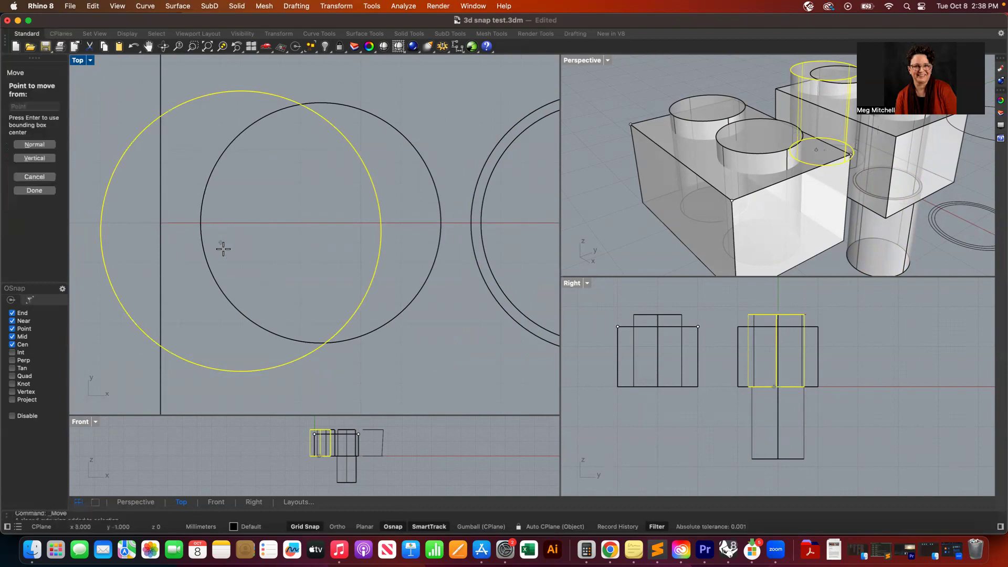
pyautogui.click(236, 367)
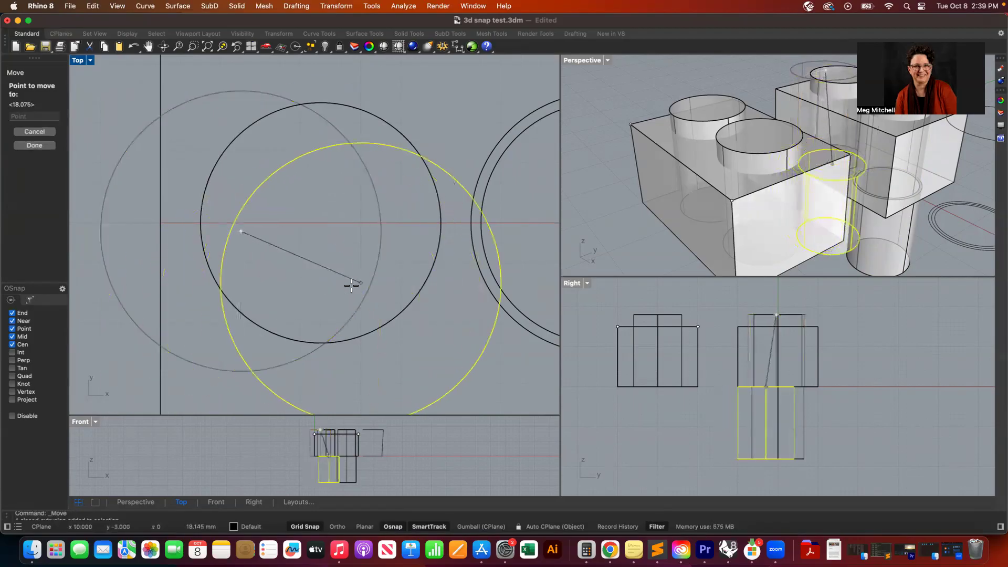
pyautogui.click(327, 220)
pyautogui.scroll(-3, 310, 277)
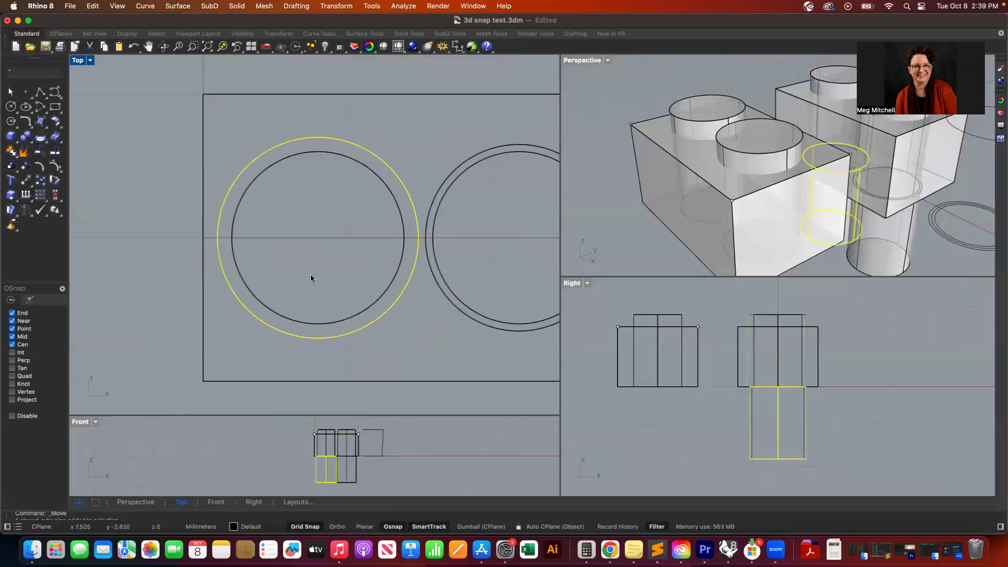
pyautogui.scroll(-2, 311, 274)
pyautogui.press('Escape')
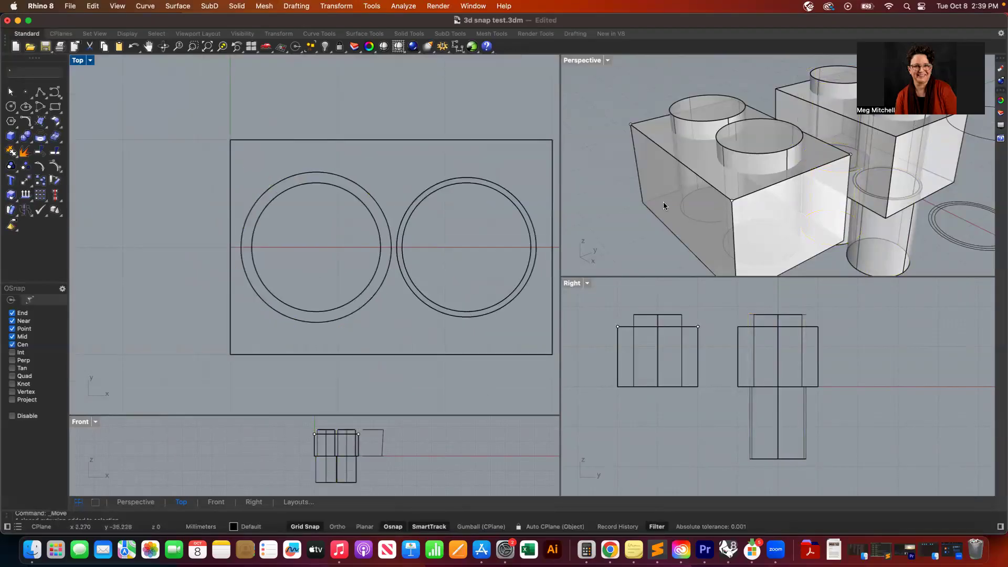
pyautogui.moveTo(862, 128); pyautogui.dragTo(861, 127, button='right')
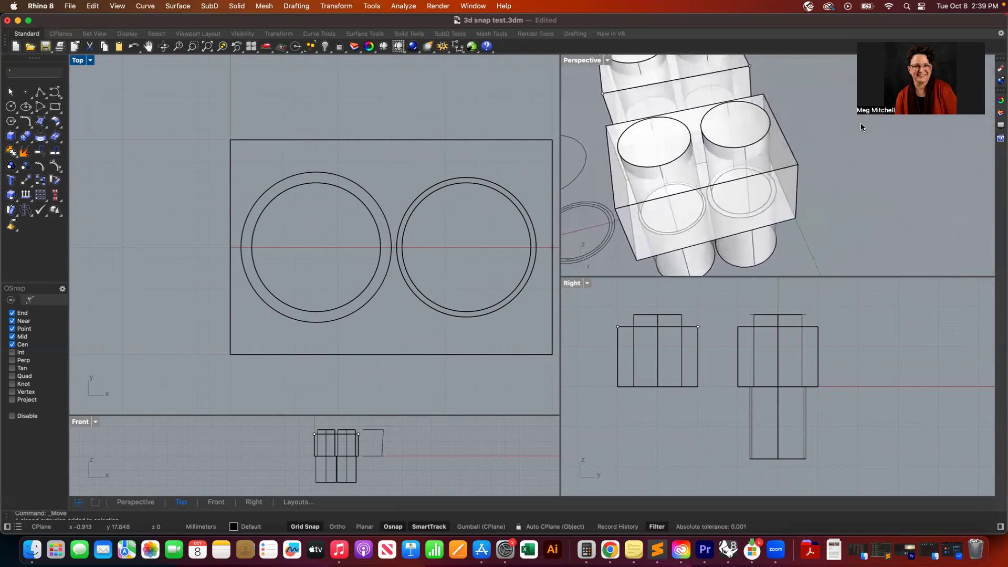
pyautogui.click(750, 147)
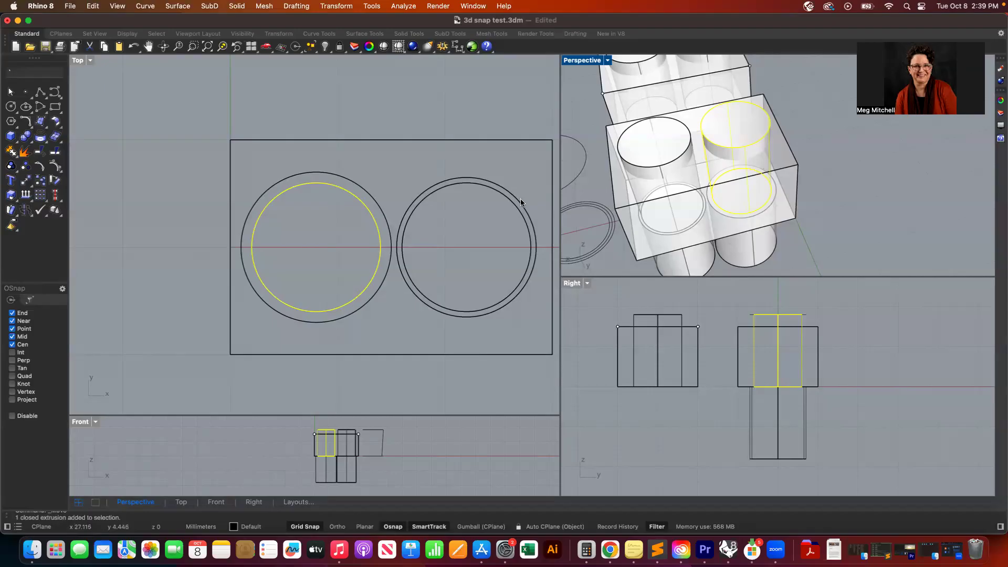
pyautogui.scroll(-4, 740, 194)
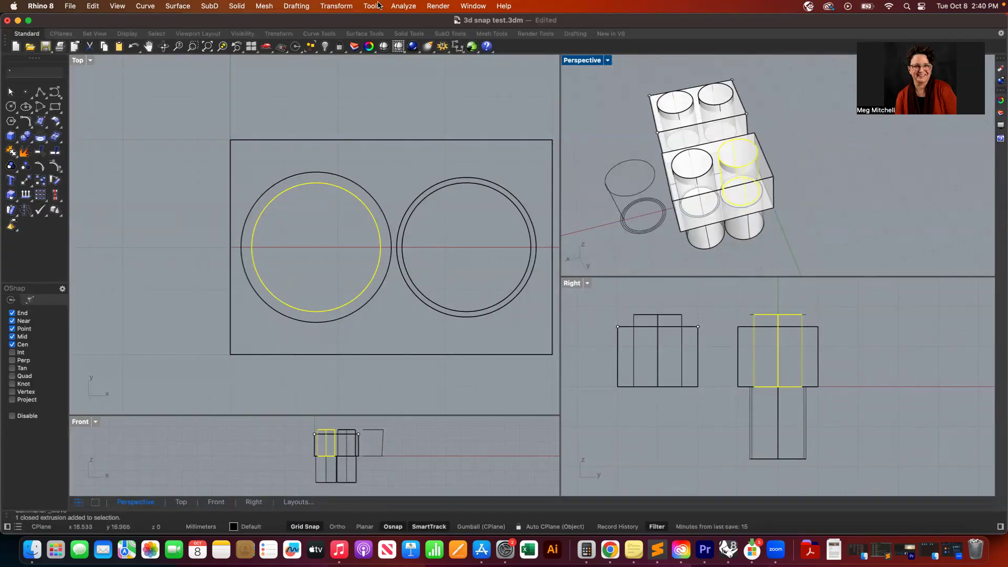
pyautogui.click(468, 6)
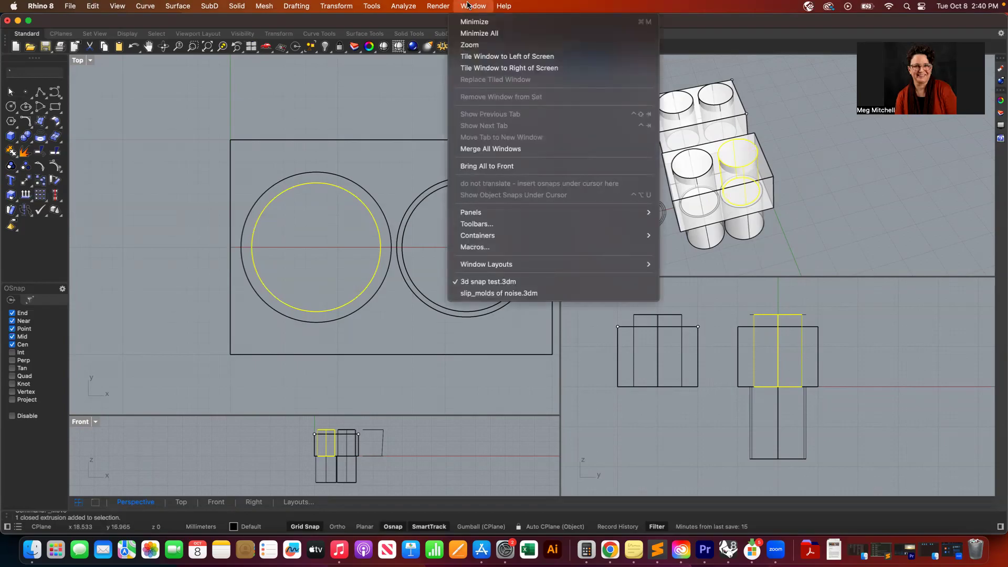
pyautogui.click(468, 6)
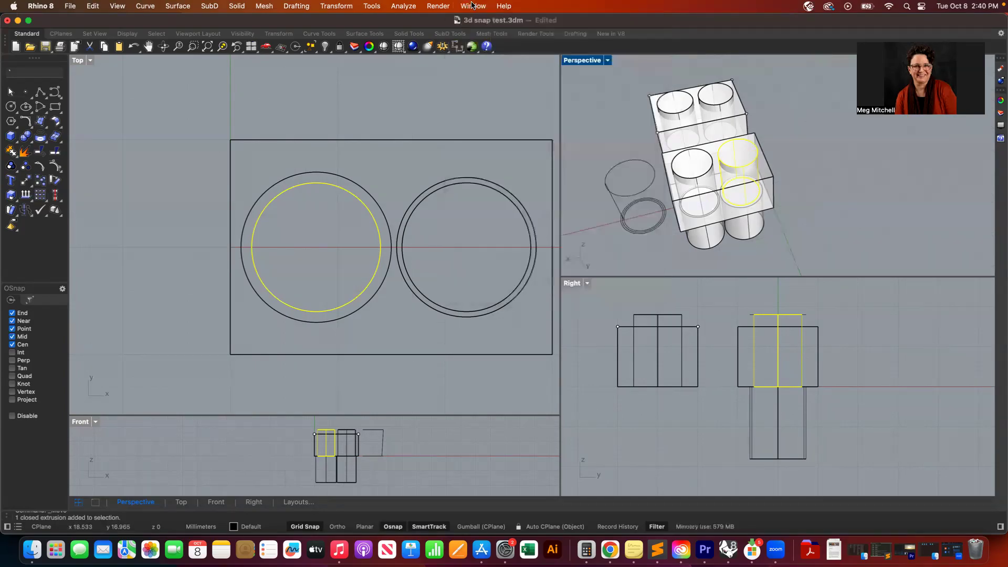
# - Select both ring cylinders, move them to Layer 01, and hide Layer 01
pyautogui.click(1000, 112)
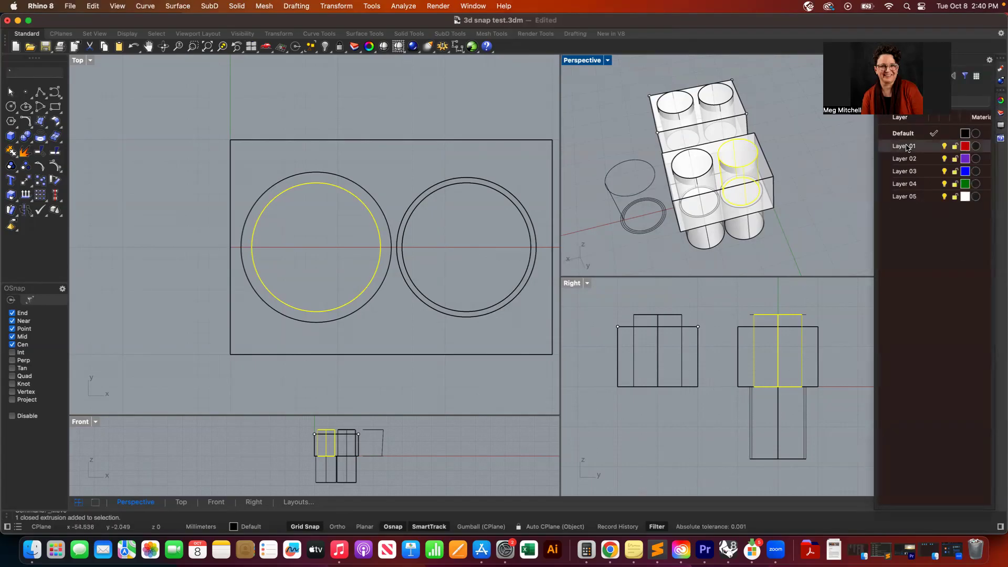
pyautogui.click(817, 220)
pyautogui.click(744, 167)
pyautogui.click(707, 166)
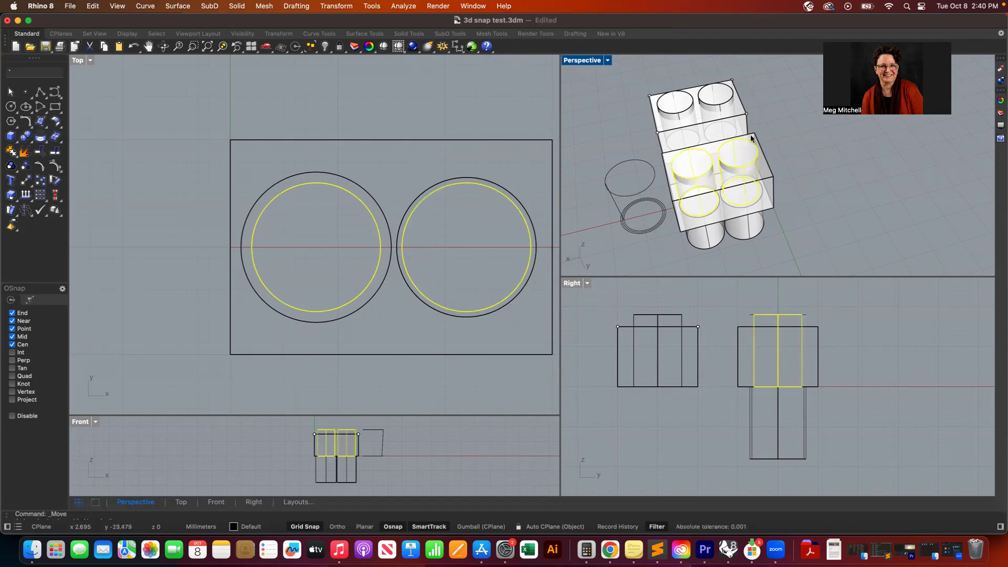
pyautogui.click(1000, 111)
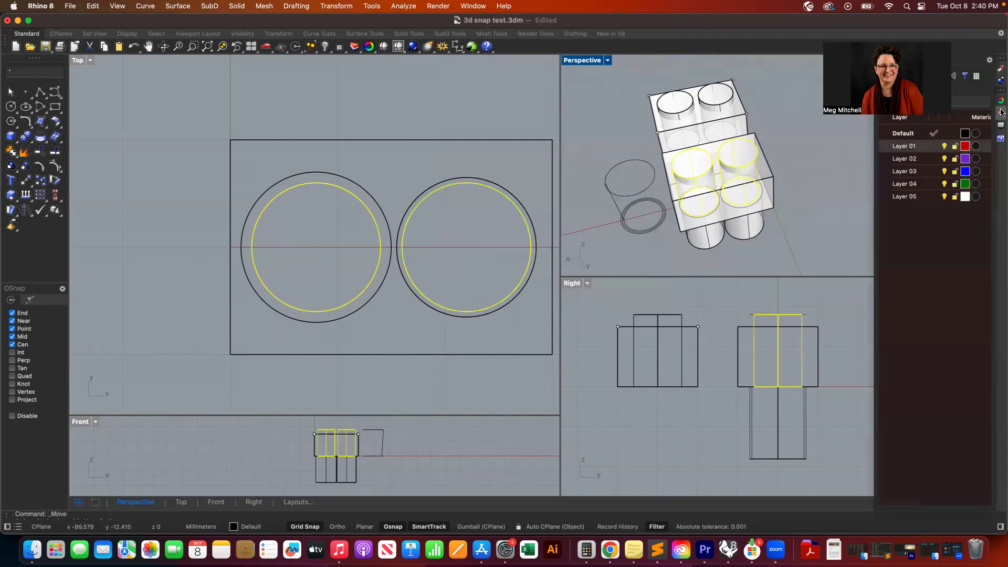
pyautogui.rightClick(911, 149)
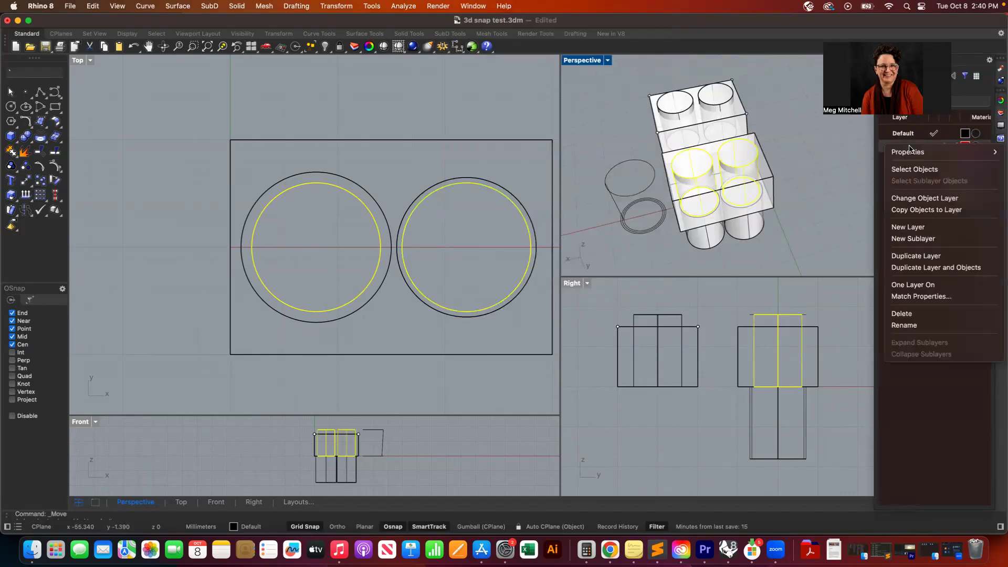
pyautogui.click(927, 199)
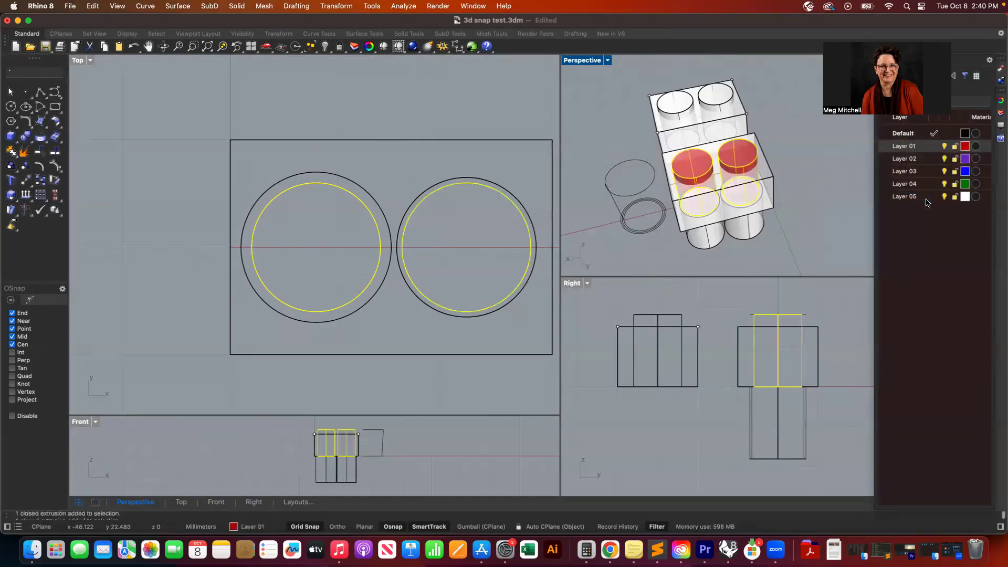
pyautogui.click(945, 146)
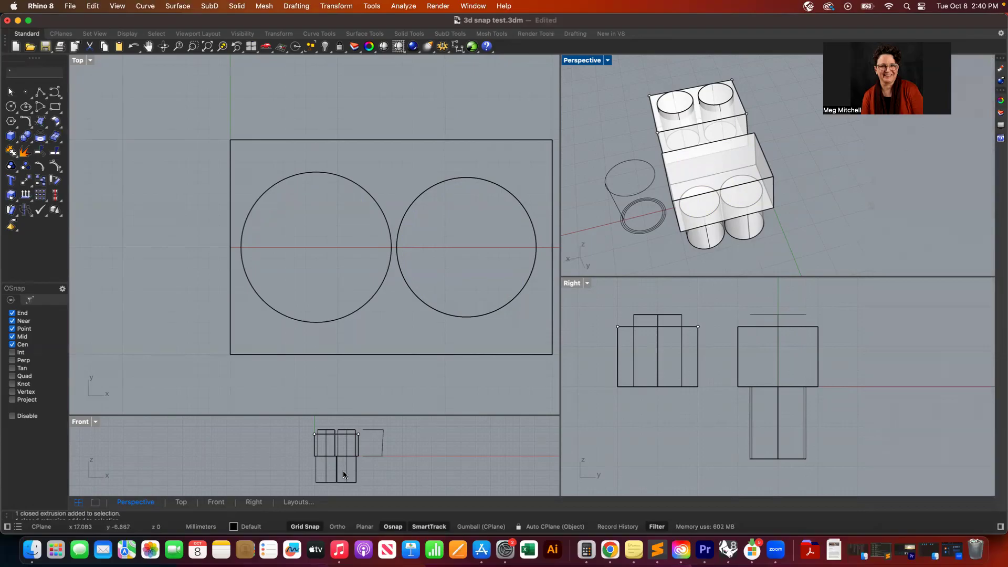
# - Move the two lower cylinders up into the first box and paste the copied cylinders back in place
pyautogui.moveTo(369, 469); pyautogui.dragTo(291, 480)
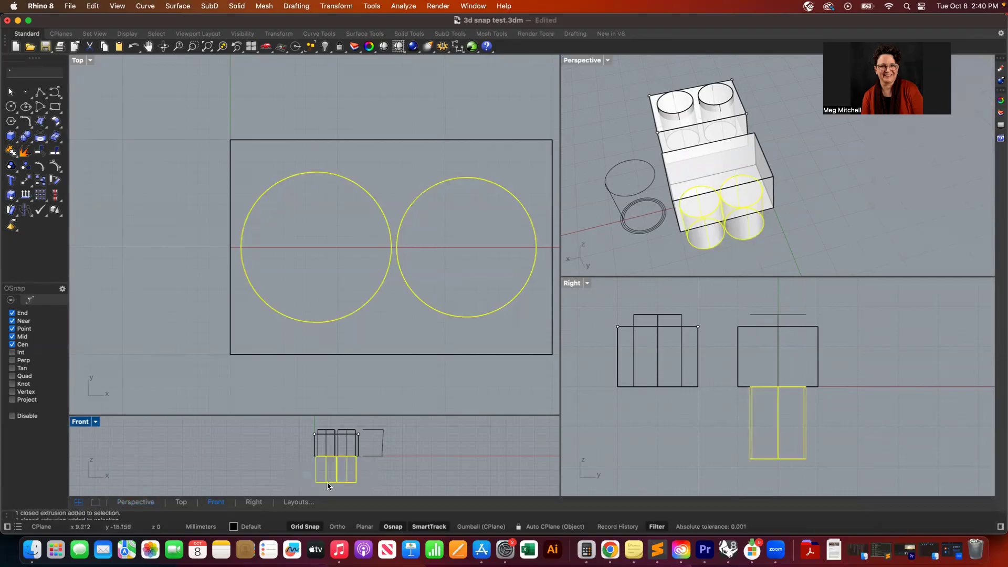
pyautogui.moveTo(326, 482); pyautogui.dragTo(326, 451)
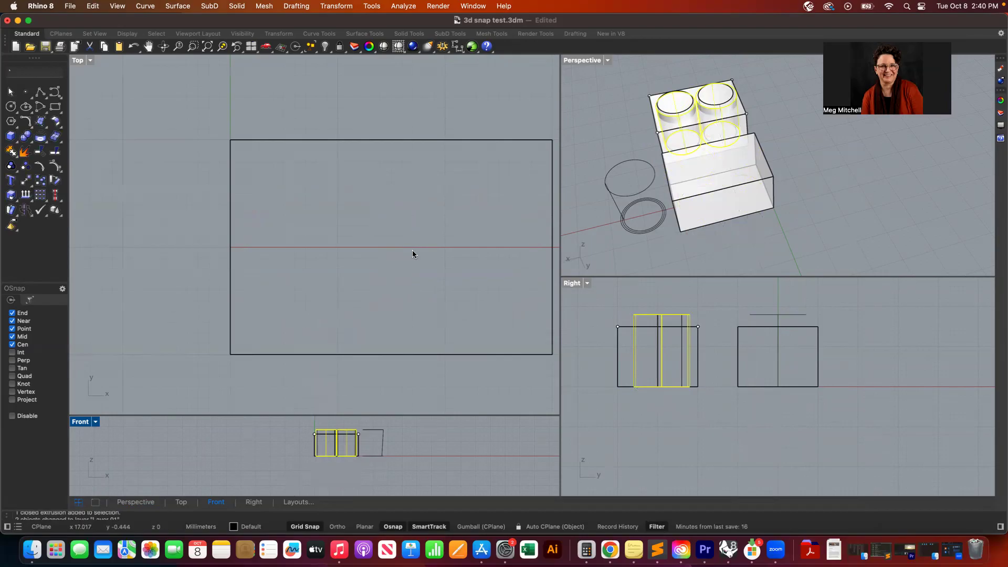
pyautogui.scroll(-4, 412, 249)
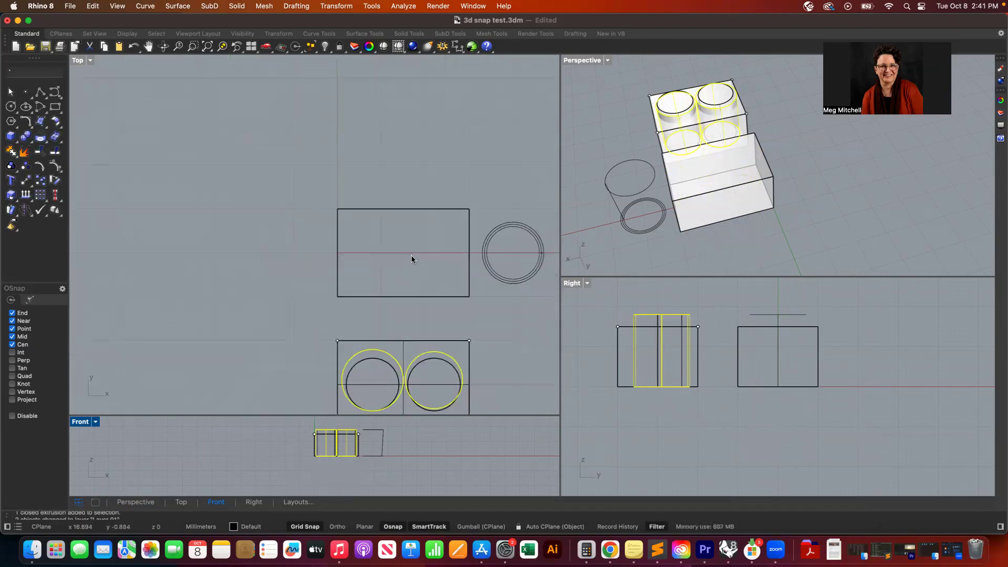
pyautogui.press('super+v')
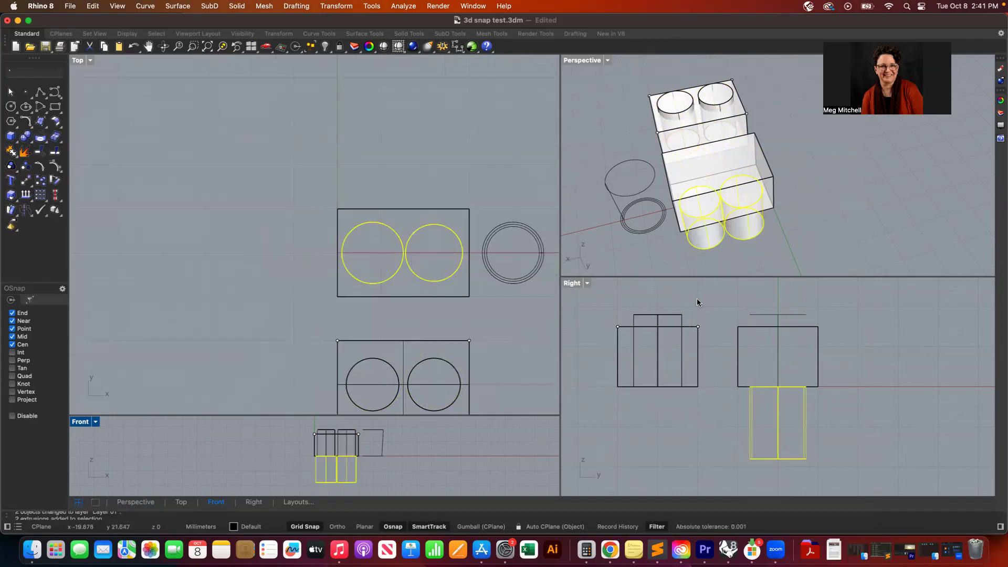
# - Delete the first box together with the cylinders inside it
pyautogui.click(710, 294)
pyautogui.moveTo(705, 303); pyautogui.dragTo(591, 447)
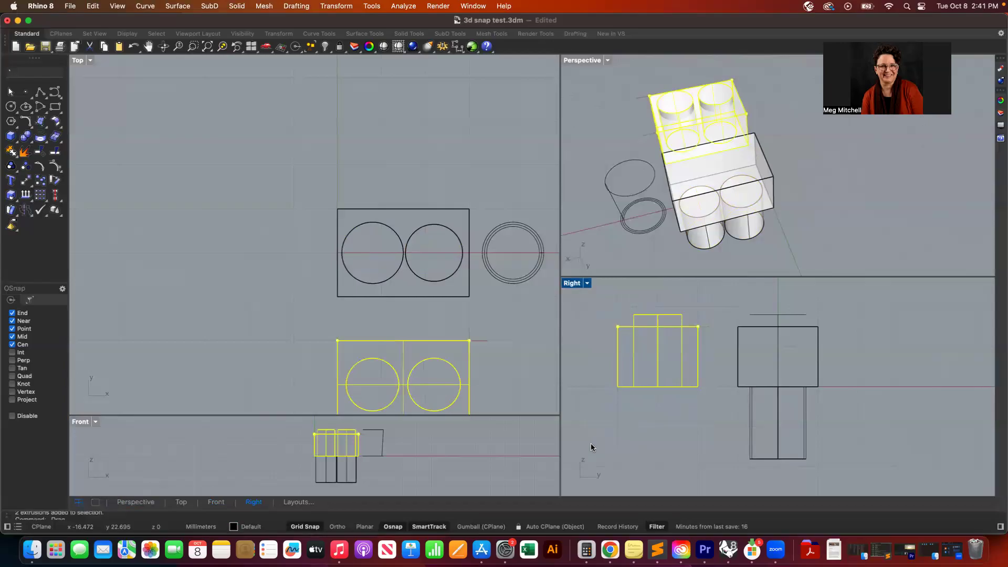
pyautogui.press('Delete')
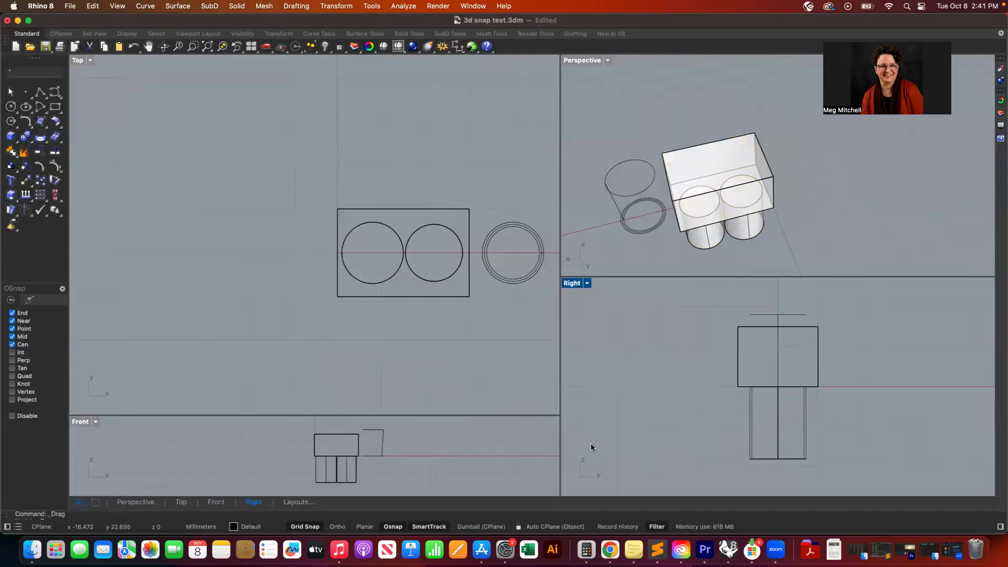
# - Move the two cylinders up so they sit inside the remaining box
pyautogui.moveTo(367, 479); pyautogui.dragTo(336, 449)
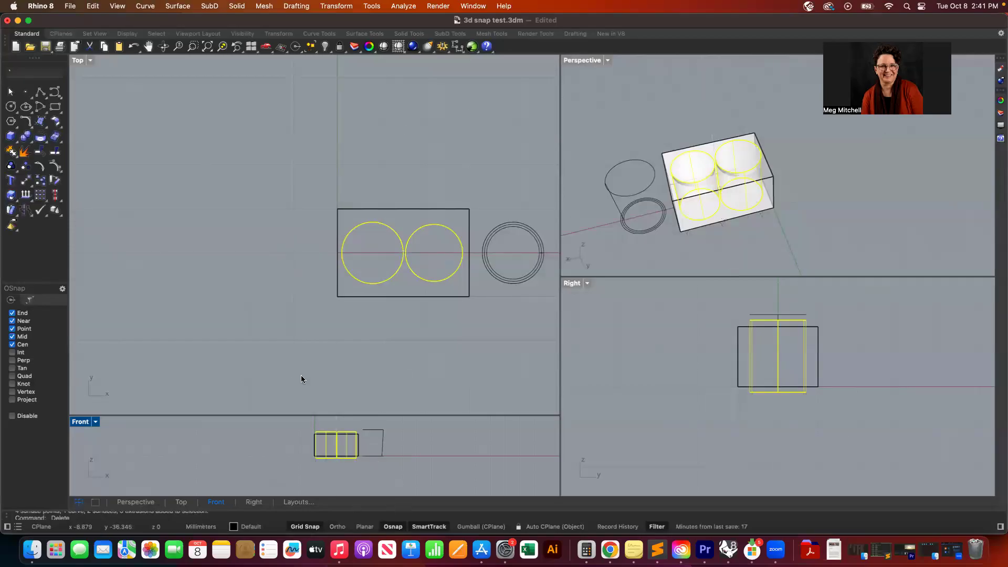
pyautogui.scroll(3, 422, 338)
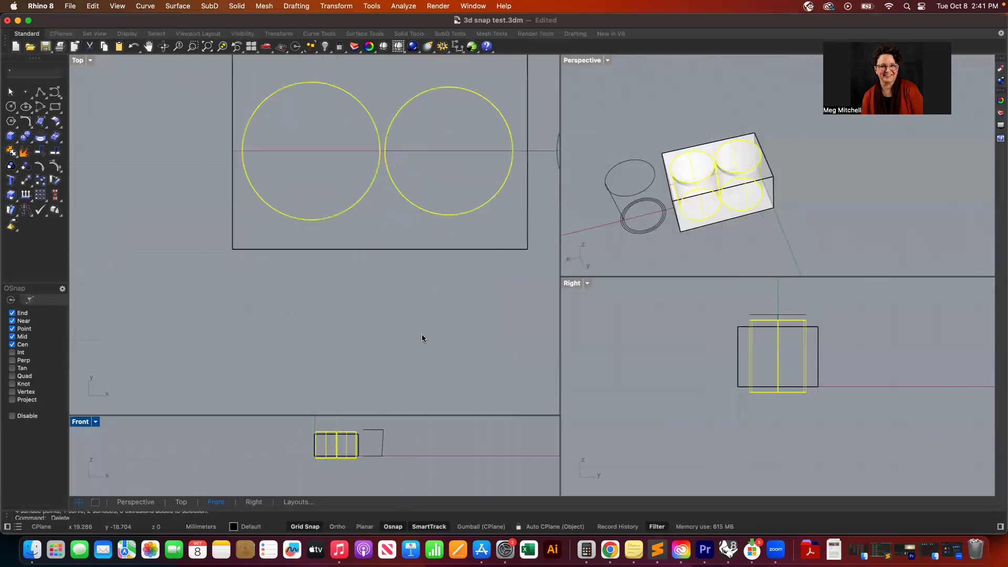
pyautogui.moveTo(422, 335); pyautogui.dragTo(373, 362, button='right')
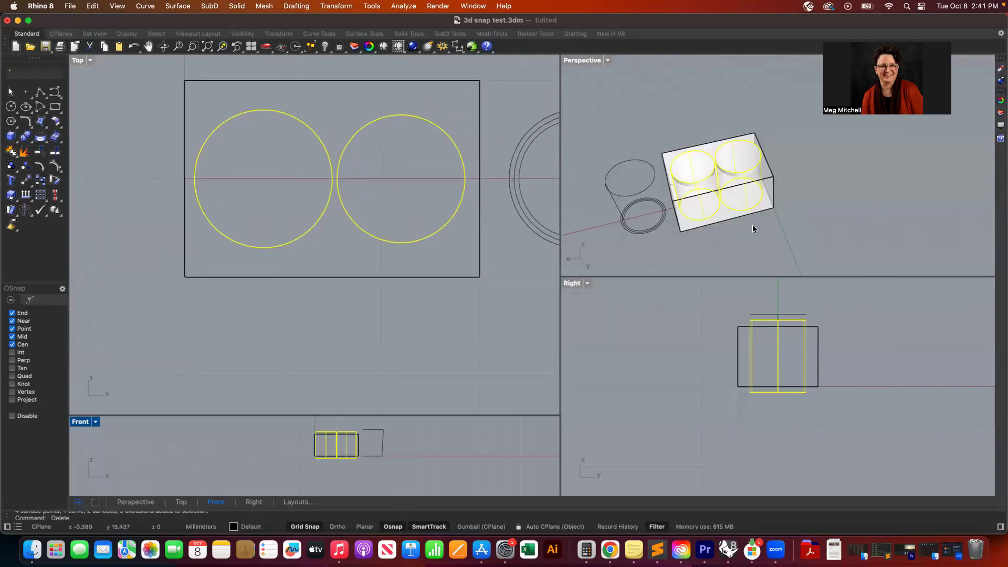
pyautogui.moveTo(696, 227)
pyautogui.mouseDown(button='right')
pyautogui.moveTo(751, 223)
pyautogui.moveTo(724, 194)
pyautogui.moveTo(717, 223)
pyautogui.moveTo(696, 227)
pyautogui.mouseUp(button='right')
pyautogui.click(684, 254)
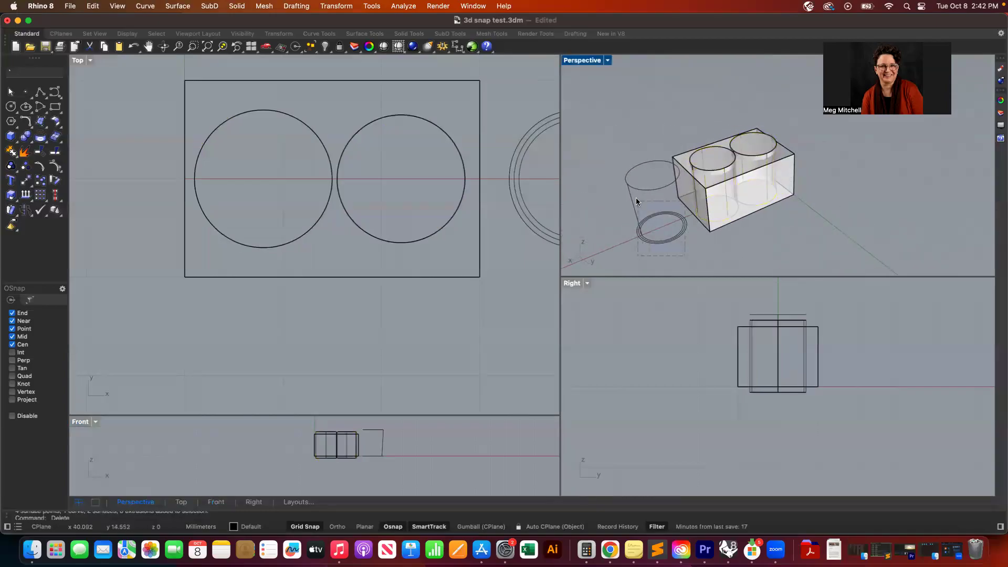
# - Delete the loose ring curves and test cylinder beside the box
pyautogui.moveTo(635, 185); pyautogui.dragTo(628, 219)
pyautogui.press('Delete')
pyautogui.hscroll(10, 787, 186)
pyautogui.scroll(1, 786, 186)
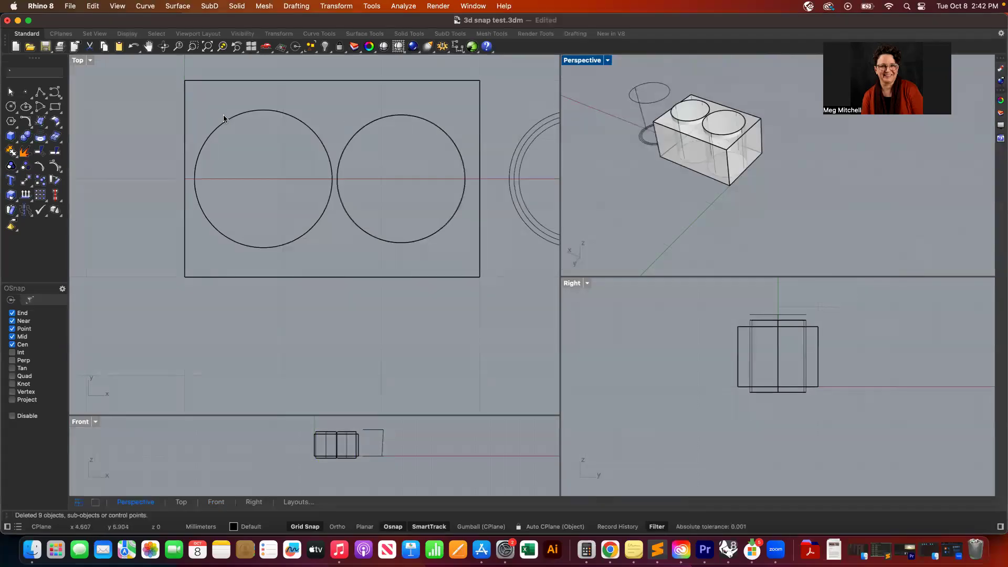
# - Subtract one cylinder from the box with Boolean Two Objects, cycling to the difference result
pyautogui.click(235, 6)
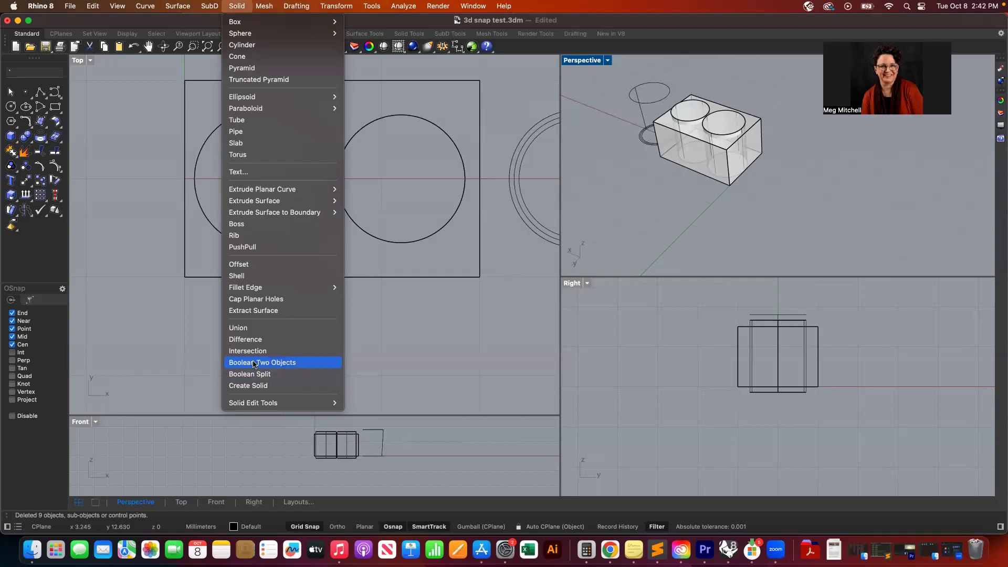
pyautogui.click(253, 364)
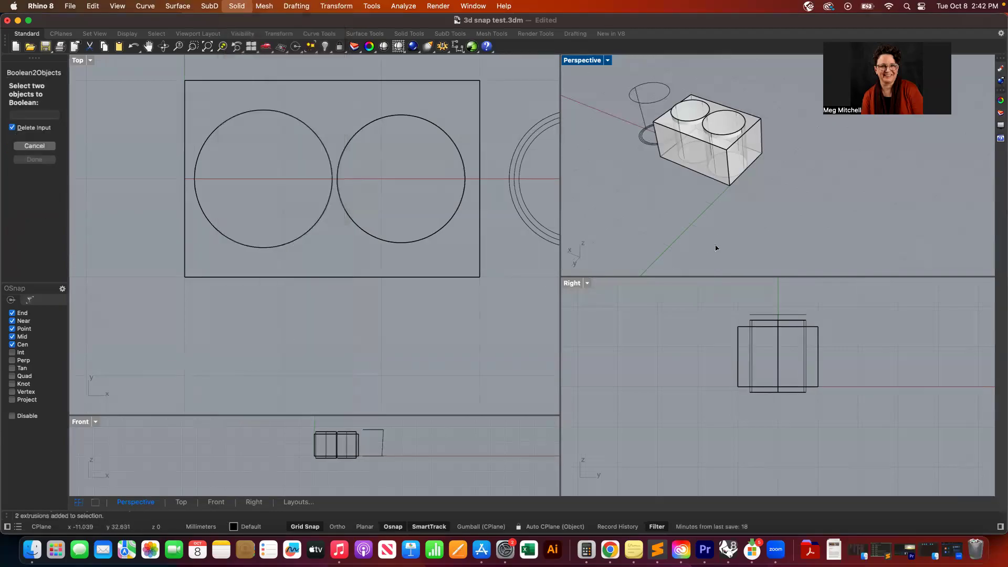
pyautogui.click(764, 119)
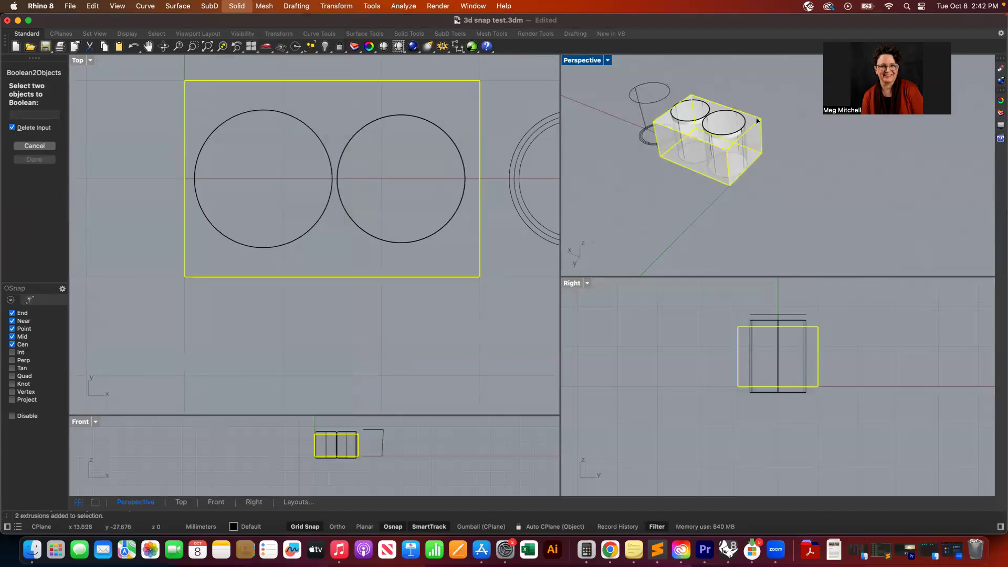
pyautogui.click(737, 130)
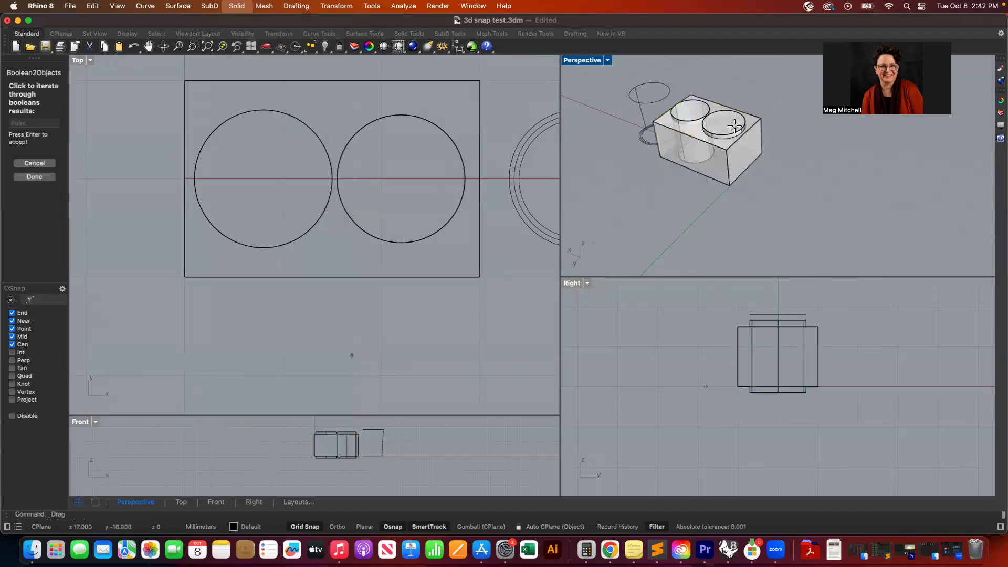
pyautogui.click(731, 130)
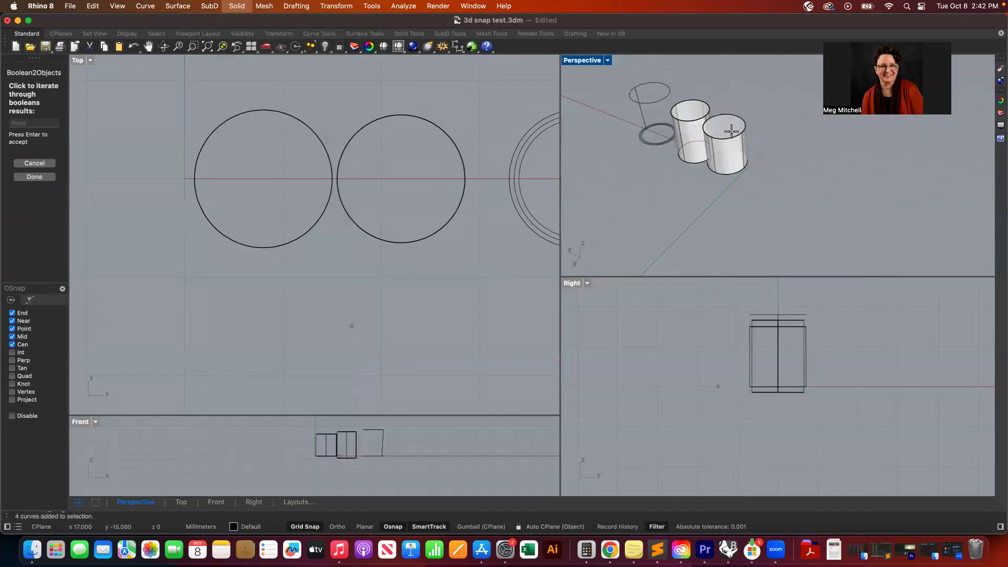
pyautogui.click(732, 131)
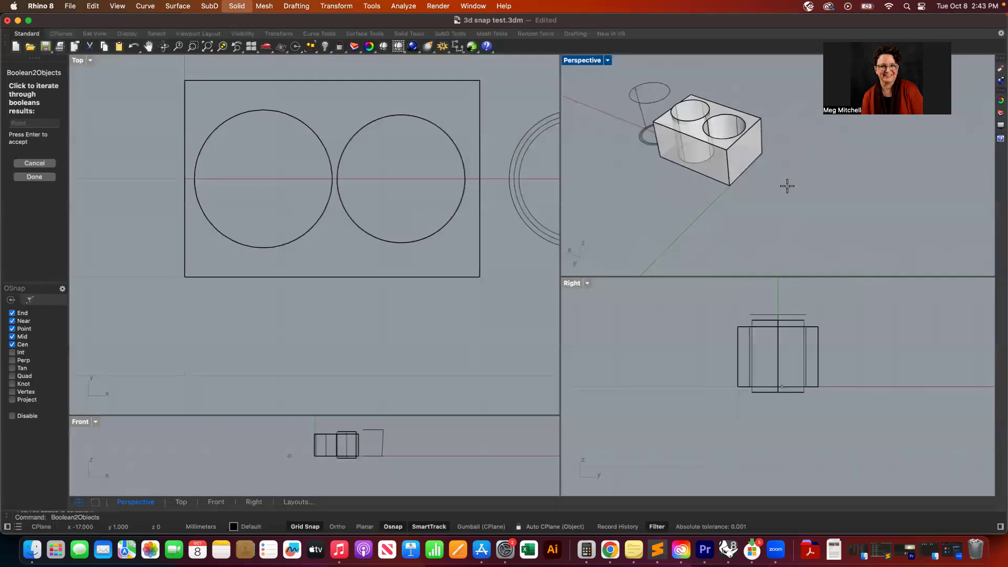
pyautogui.press('Return')
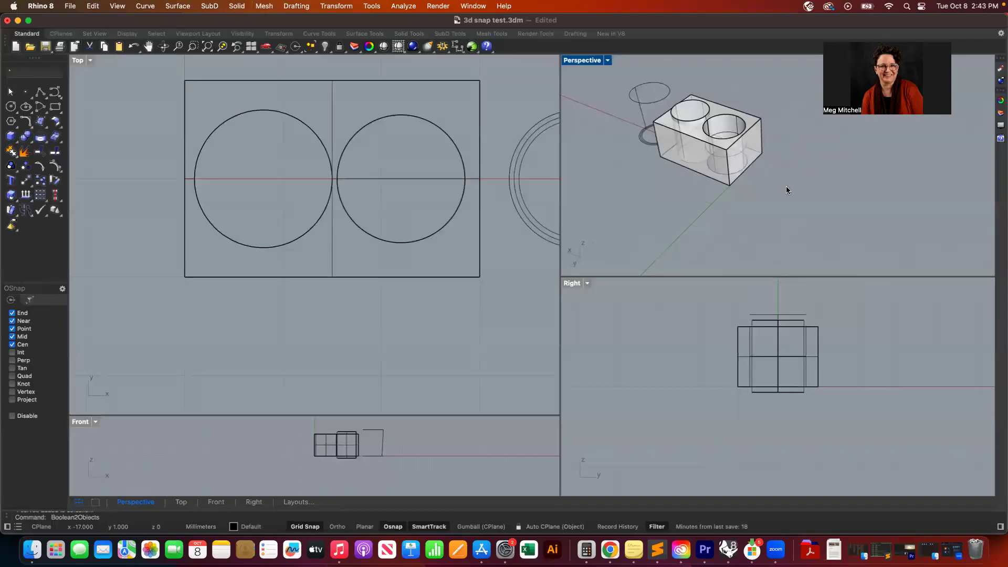
pyautogui.moveTo(745, 152); pyautogui.dragTo(742, 155, button='right')
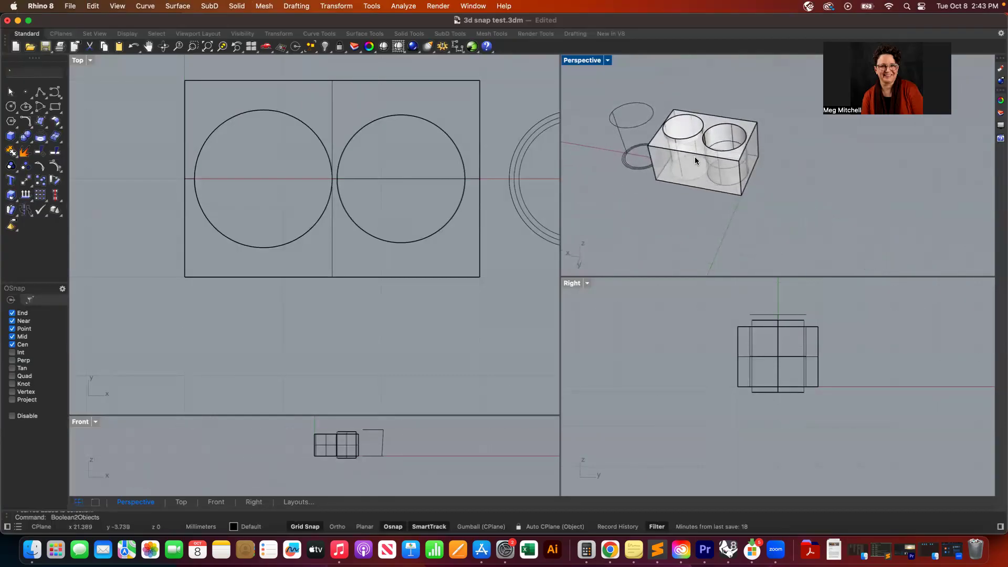
pyautogui.press('Return')
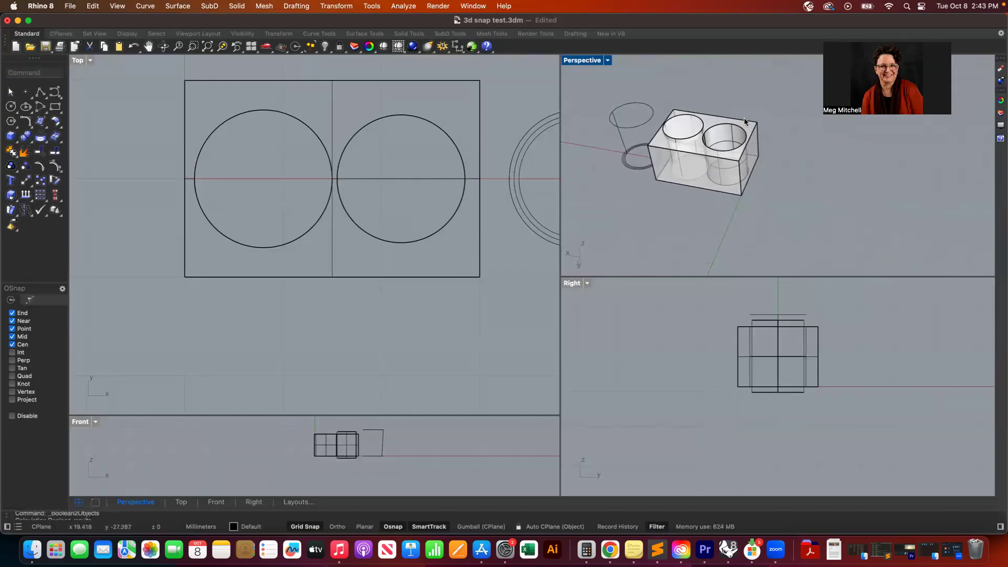
# - Repeat Boolean Two Objects to subtract the second cylinder from the box, cycling to the difference result
pyautogui.press('Return')
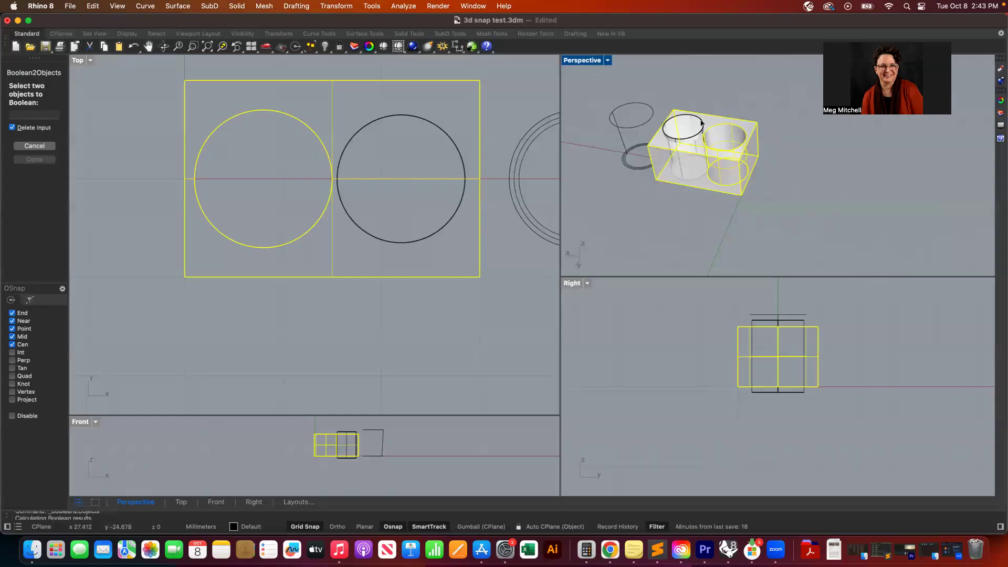
pyautogui.click(718, 88)
pyautogui.click(719, 87)
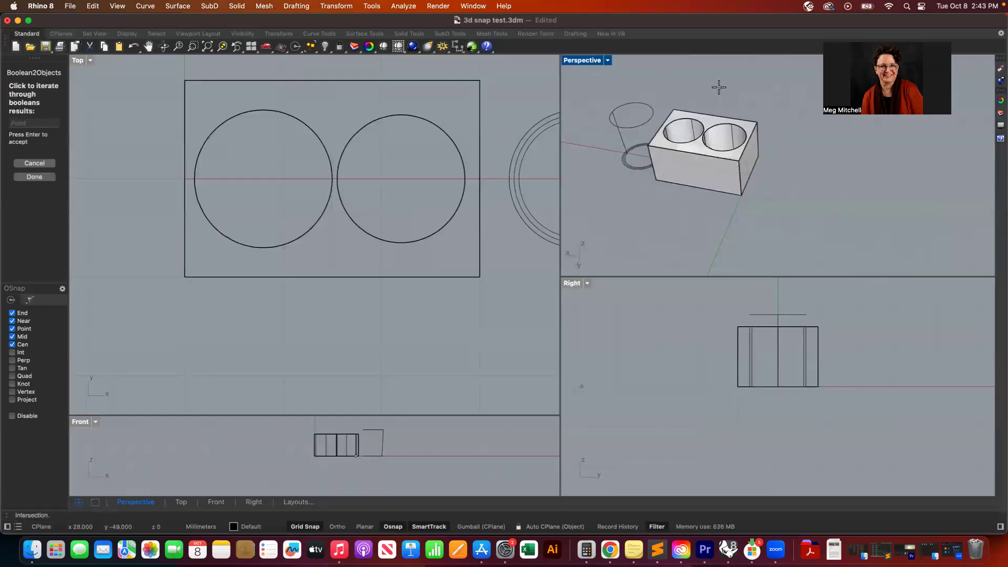
pyautogui.press('Return')
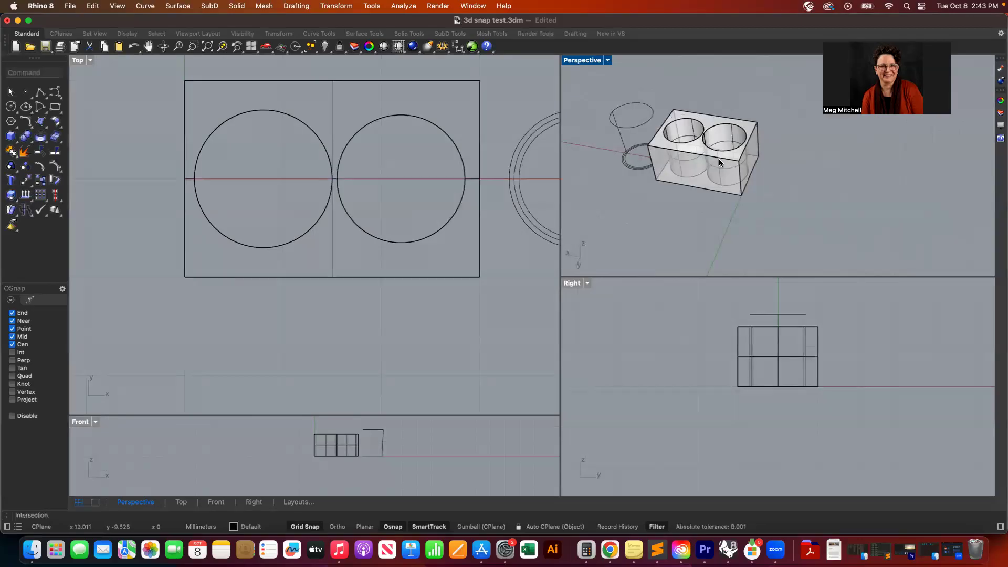
pyautogui.moveTo(694, 154)
pyautogui.mouseDown(button='right')
pyautogui.moveTo(716, 184)
pyautogui.moveTo(700, 159)
pyautogui.moveTo(745, 176)
pyautogui.moveTo(696, 155)
pyautogui.mouseUp(button='right')
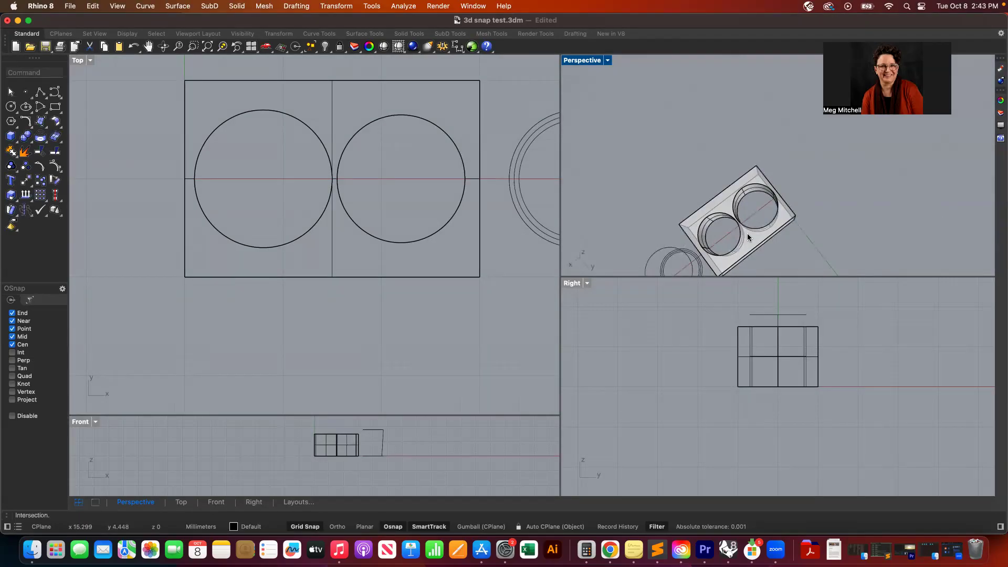
# - Turn on Layer 01 to show the red cylinders inside the box, orbiting the perspective view around them
pyautogui.scroll(-5, 748, 234)
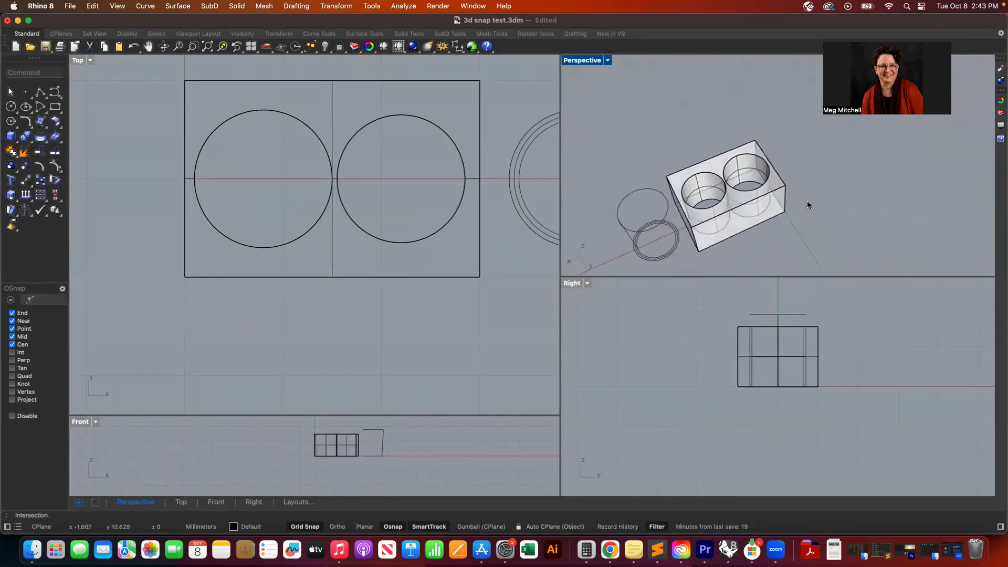
pyautogui.click(1000, 113)
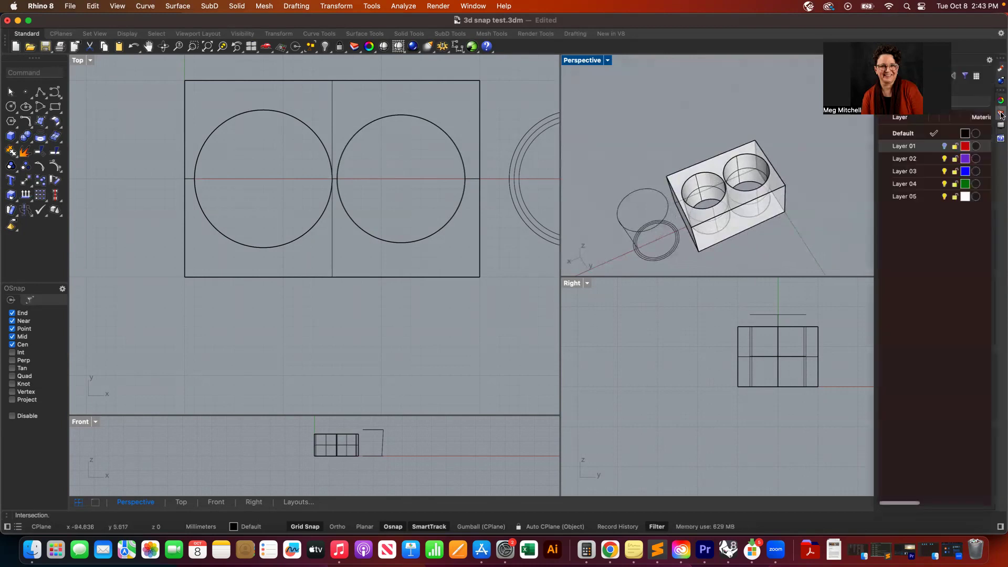
pyautogui.click(945, 146)
pyautogui.moveTo(772, 164); pyautogui.dragTo(773, 168, button='right')
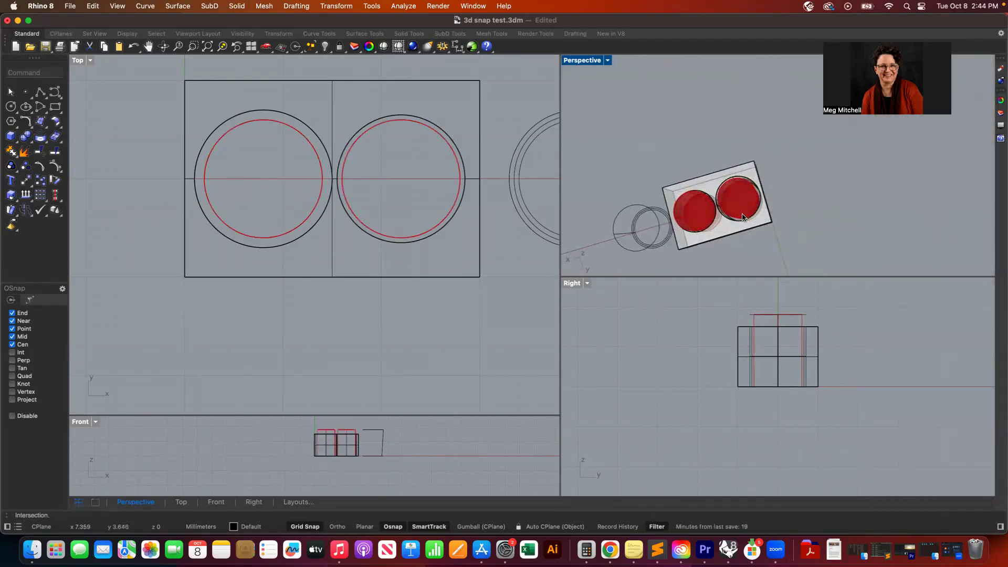
pyautogui.scroll(5, 739, 216)
pyautogui.moveTo(743, 204); pyautogui.dragTo(754, 200, button='right')
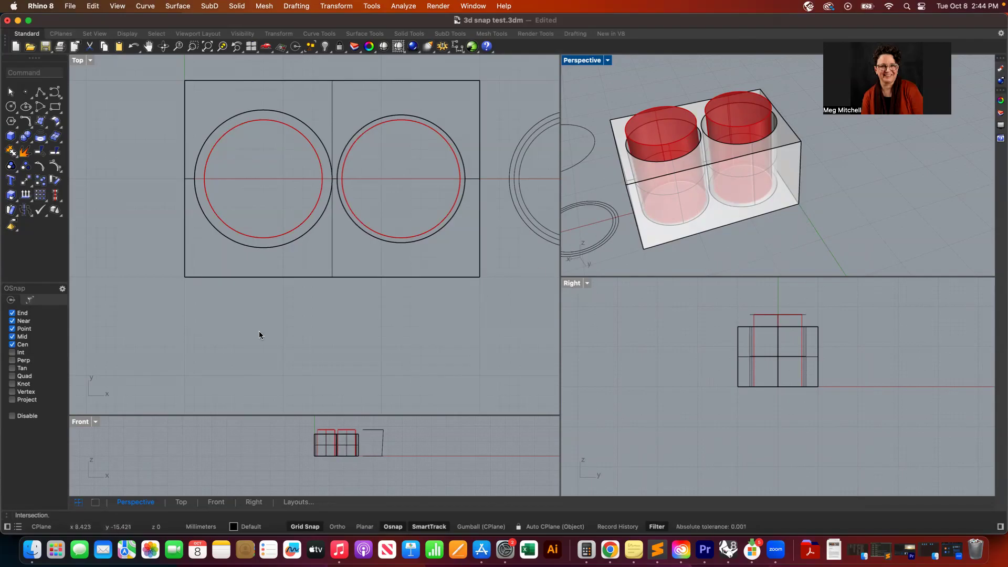
# - Draw a new box below the existing box in the Top view with the same footprint, then set its height
pyautogui.scroll(-5, 150, 331)
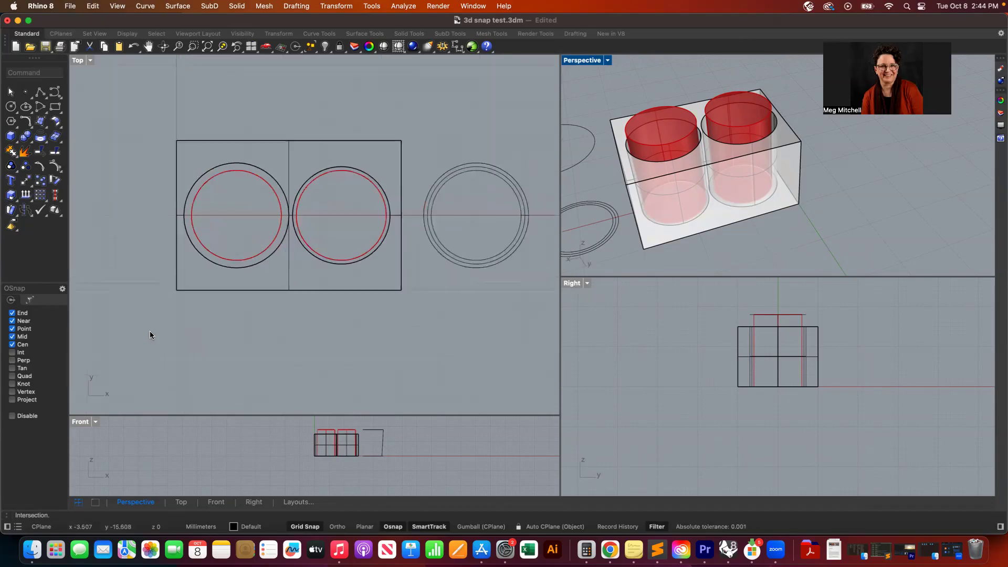
pyautogui.scroll(-3, 147, 331)
pyautogui.hscroll(-4, 147, 332)
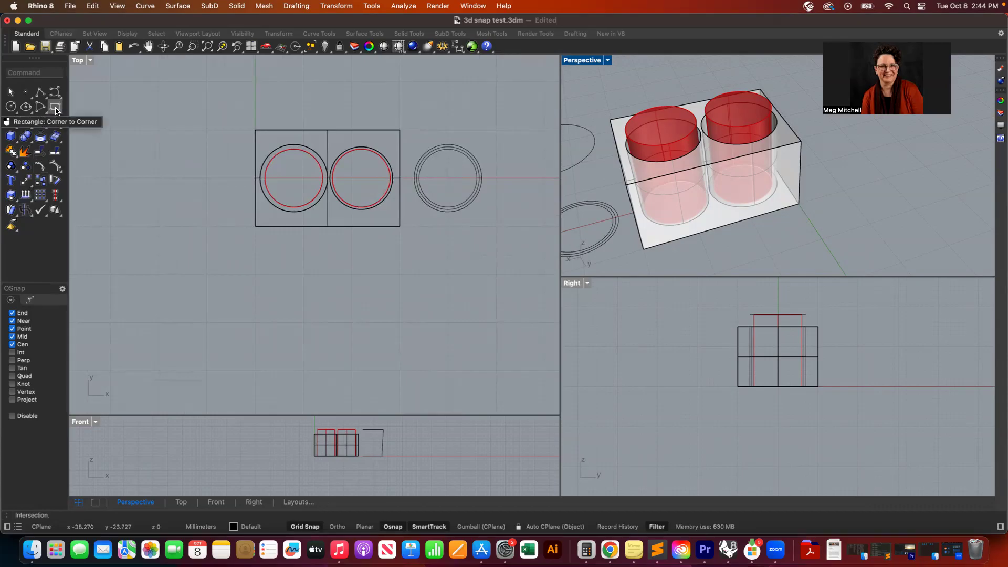
pyautogui.click(10, 135)
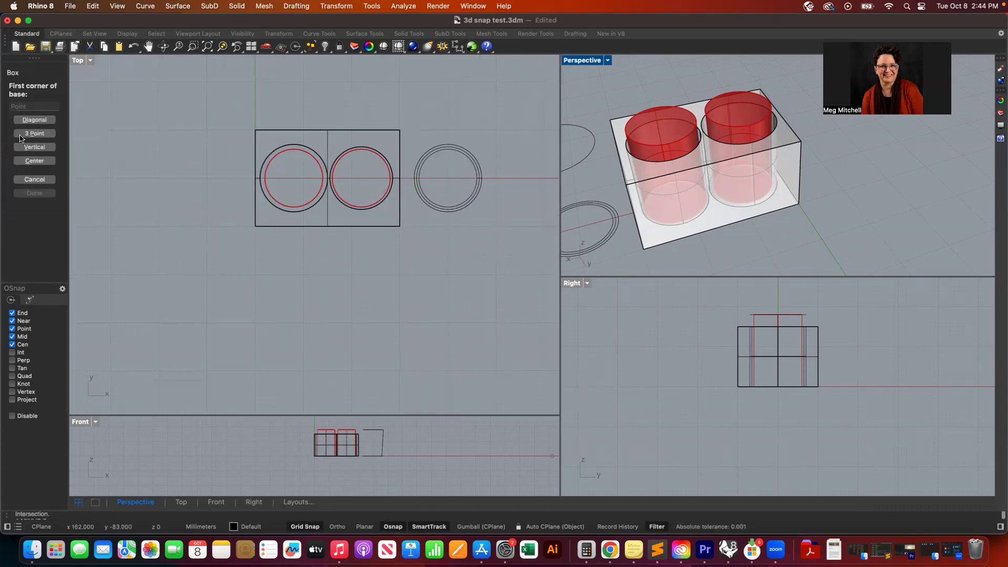
pyautogui.click(255, 274)
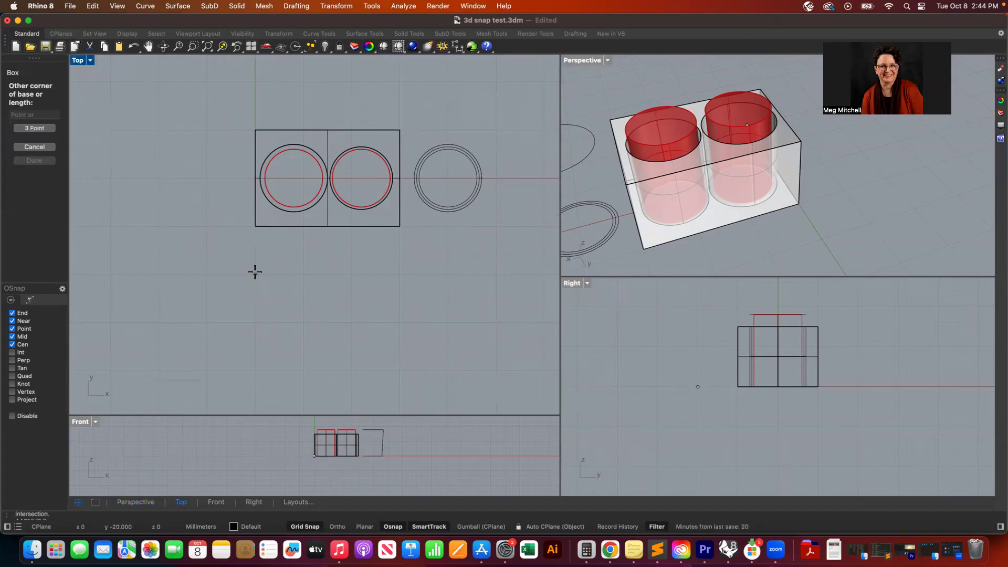
pyautogui.click(400, 366)
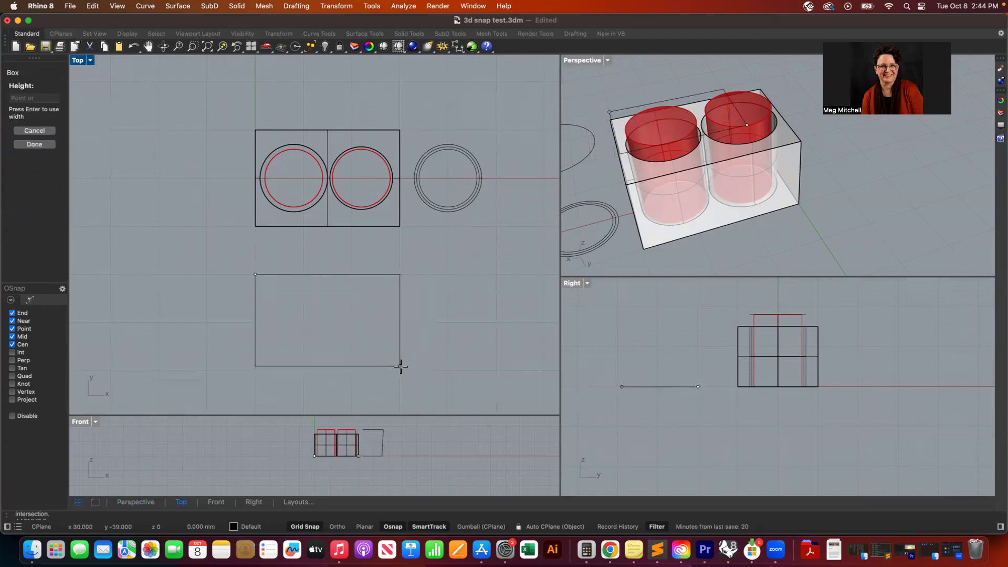
pyautogui.click(360, 433)
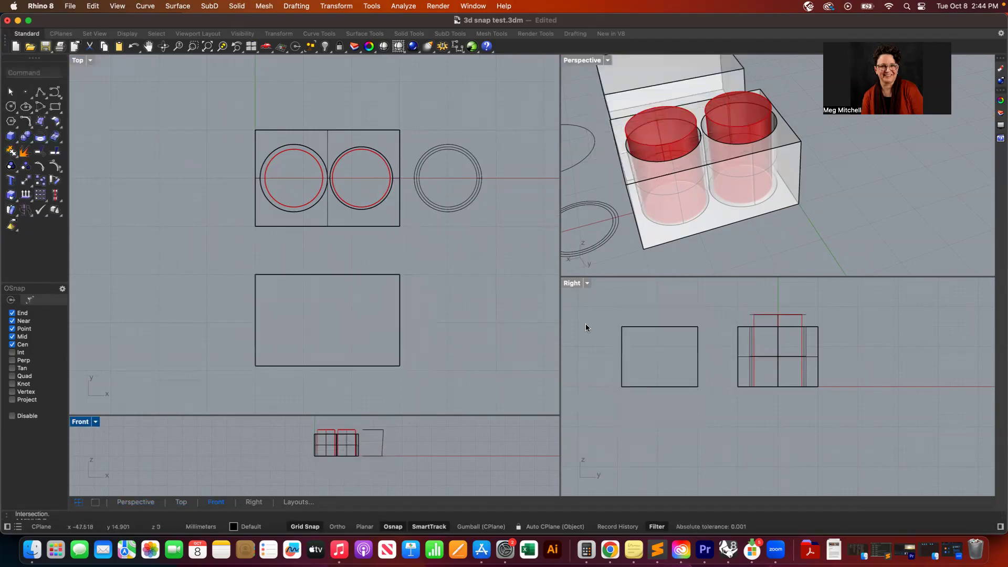
# - Shell the new box with a thickness of 0.5, removing its top face
pyautogui.moveTo(722, 139); pyautogui.dragTo(727, 138, button='right')
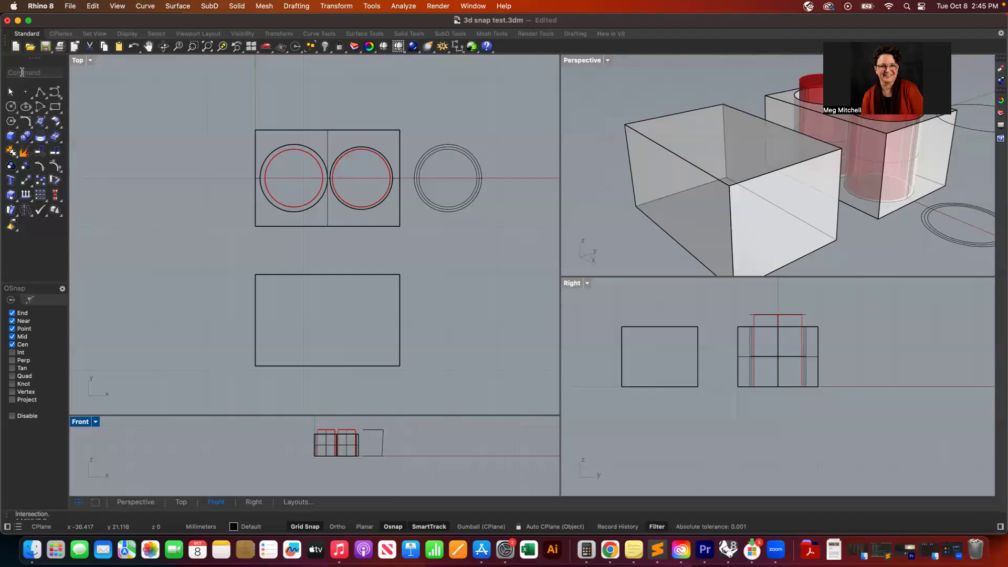
pyautogui.click(22, 72)
pyautogui.write('Shell')
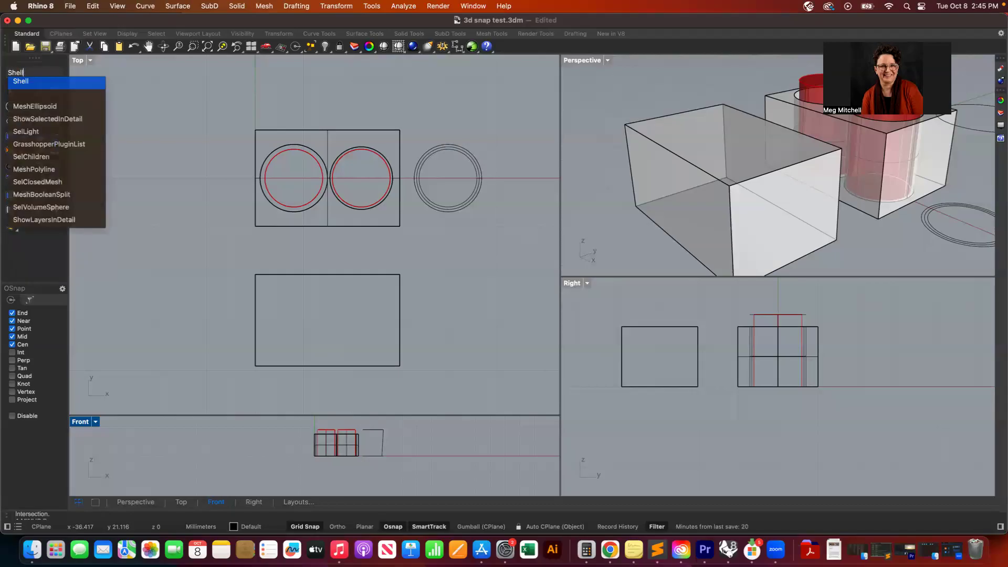
pyautogui.press('Return')
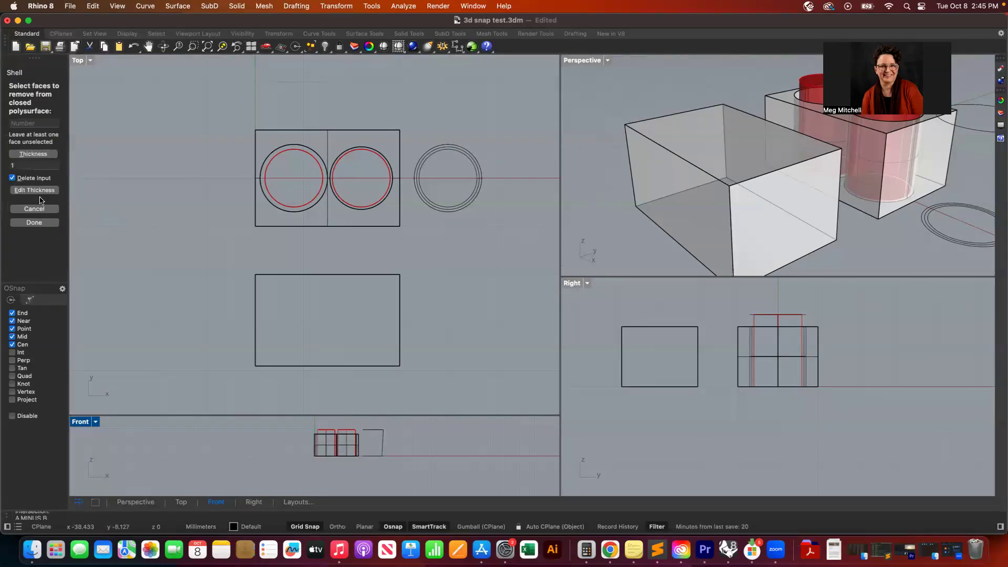
pyautogui.click(14, 165)
pyautogui.write('.5')
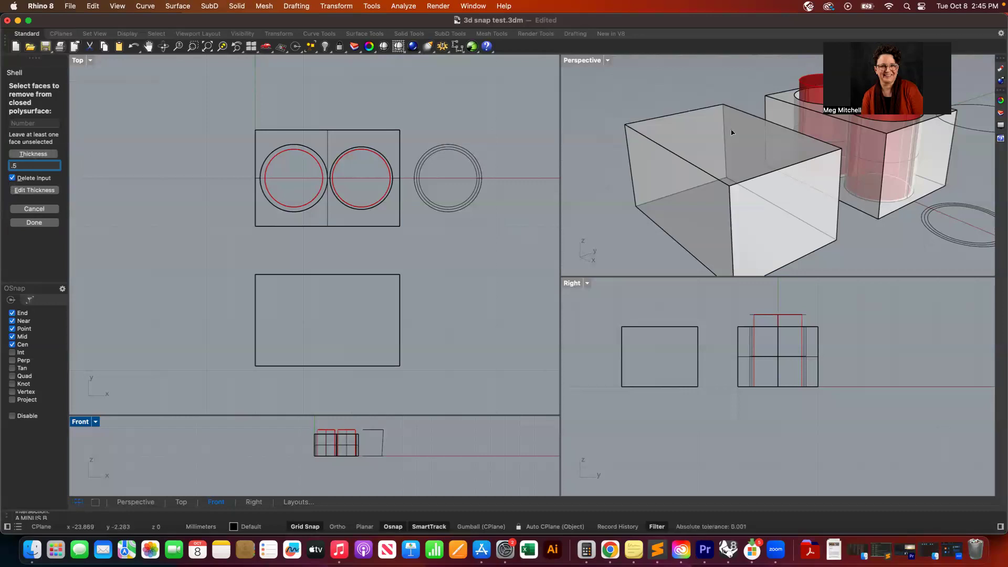
pyautogui.click(685, 140)
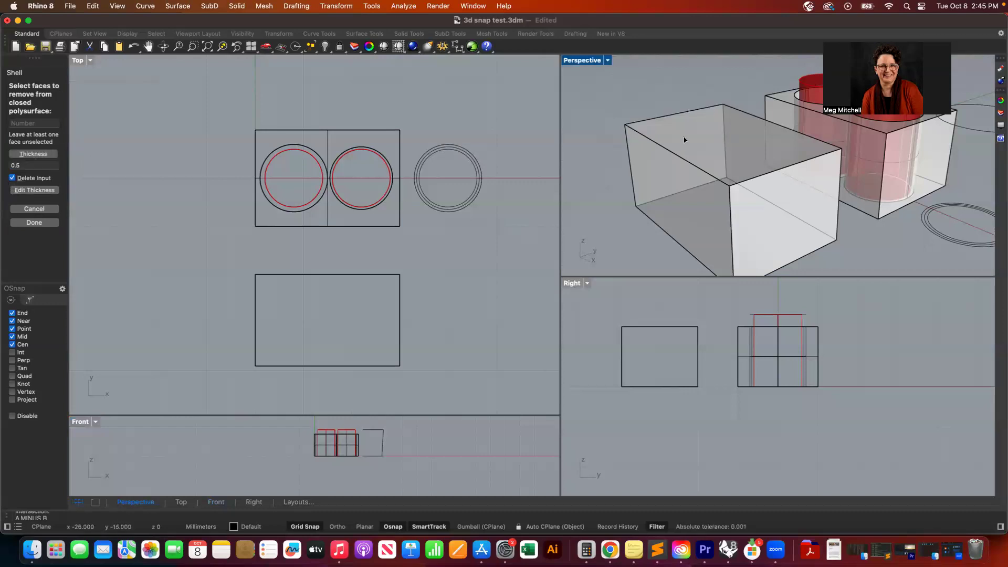
pyautogui.click(684, 140)
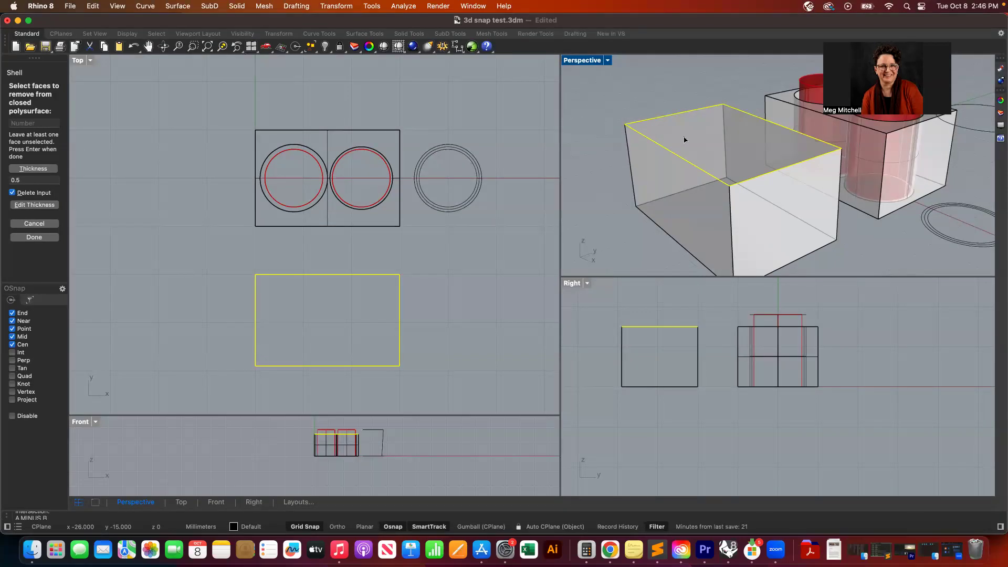
pyautogui.press('Return')
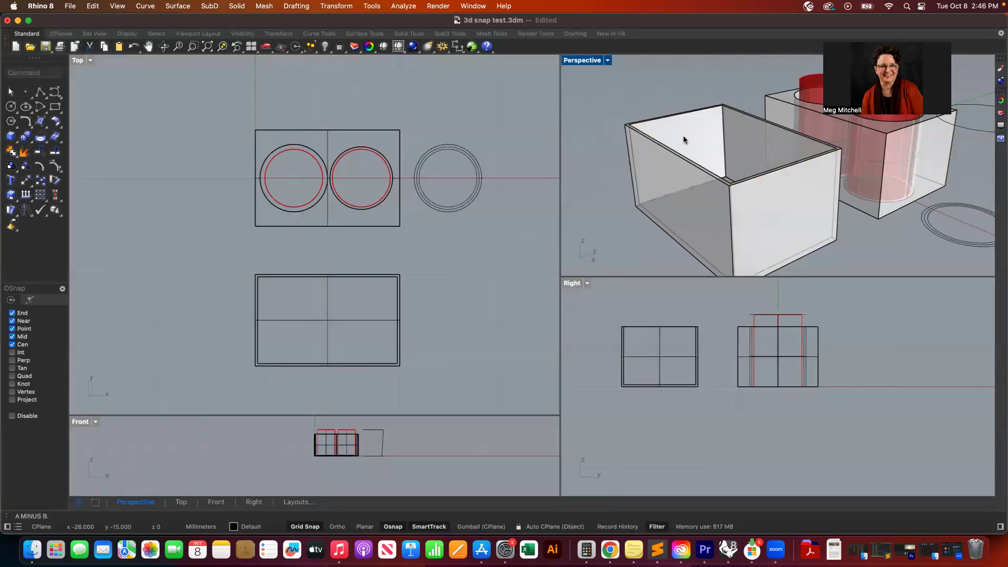
# - Orbit and zoom around the shelled box to inspect its walls
pyautogui.moveTo(683, 140); pyautogui.dragTo(675, 165, button='right')
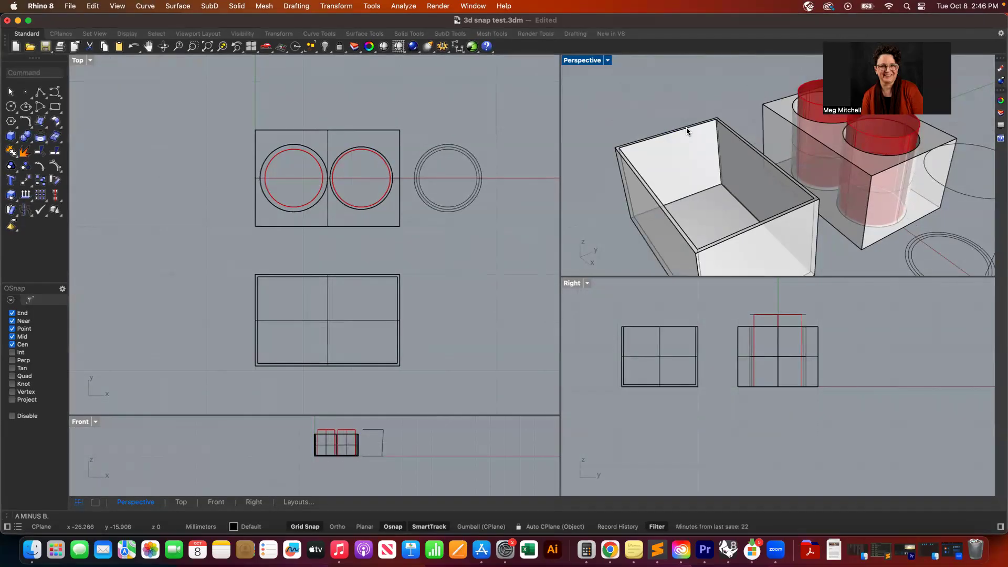
pyautogui.scroll(-3, 705, 166)
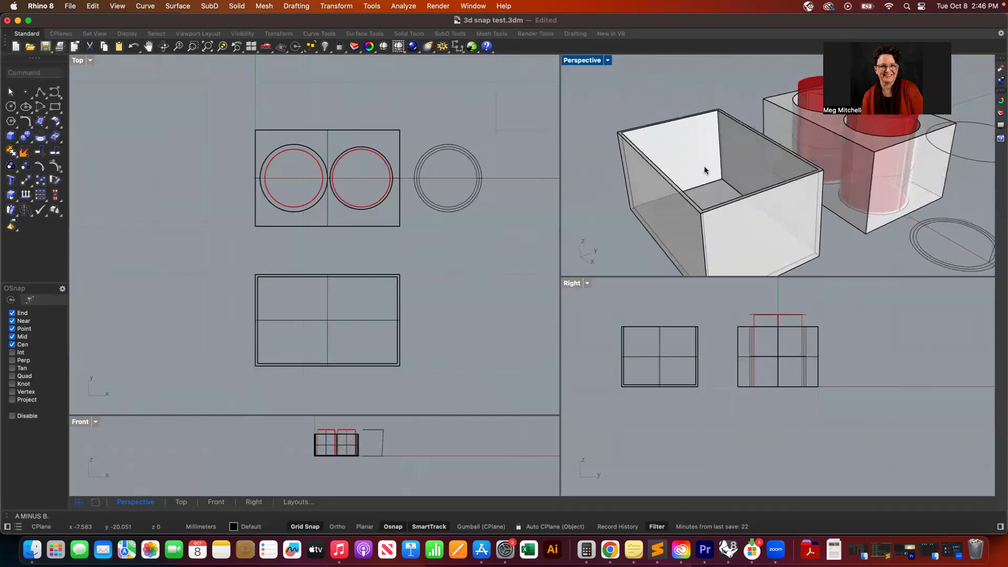
pyautogui.hscroll(-5, 704, 166)
pyautogui.hscroll(-5, 704, 166)
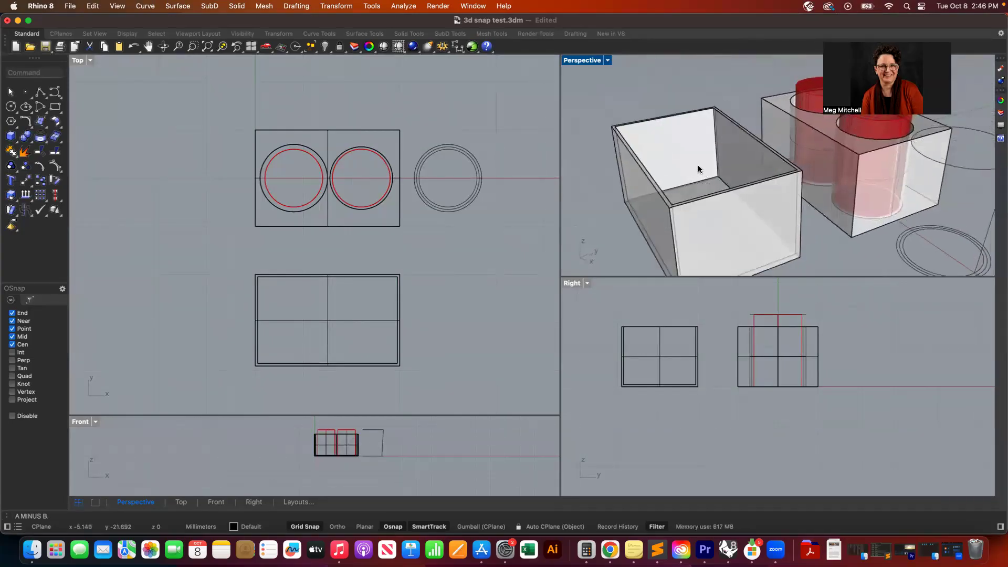
pyautogui.click(672, 152)
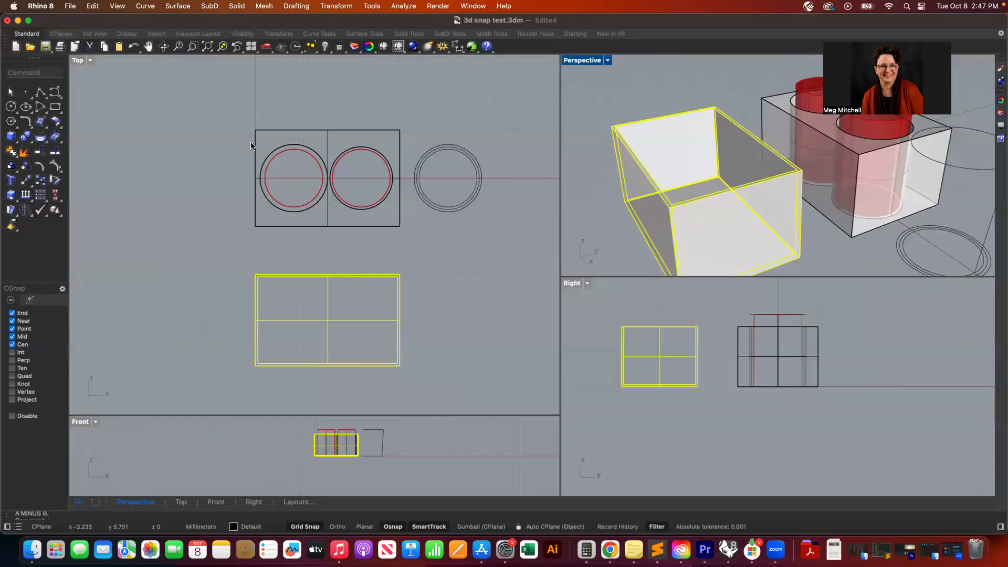
pyautogui.click(626, 97)
pyautogui.moveTo(761, 194); pyautogui.dragTo(761, 197, button='right')
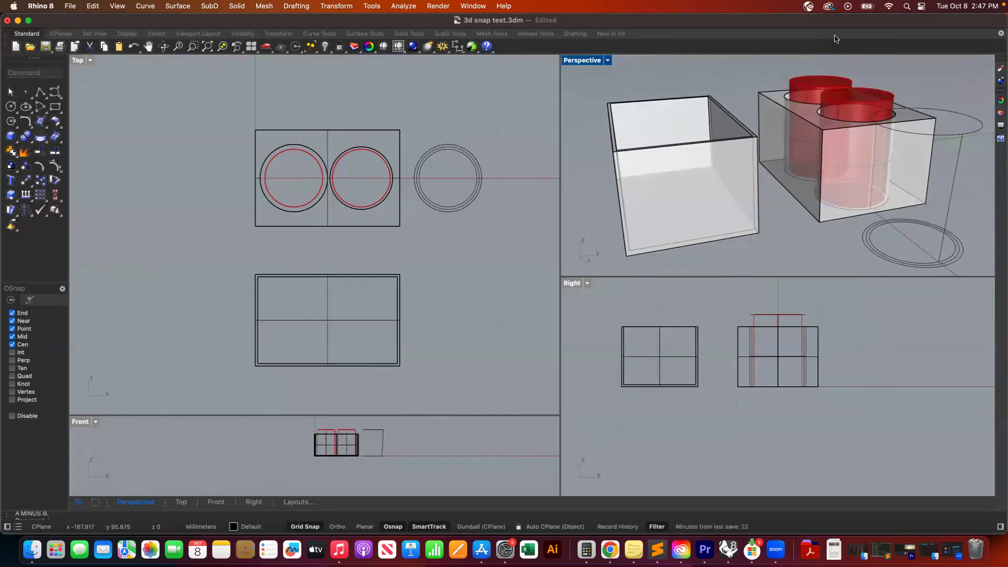
# - Select the loose ring curves and rename Layer 02 to curves
pyautogui.moveTo(871, 161); pyautogui.dragTo(871, 161, button='right')
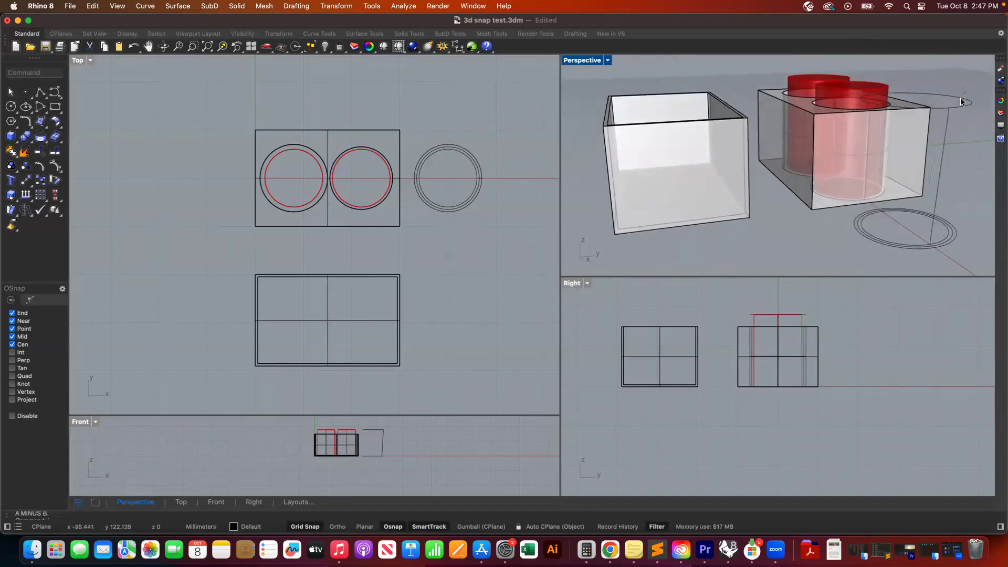
pyautogui.click(940, 205)
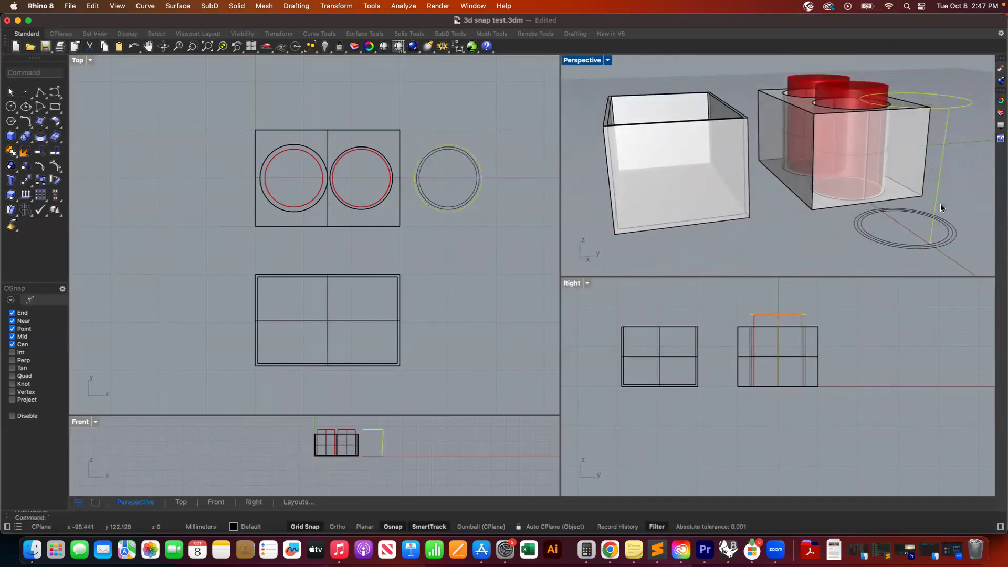
pyautogui.moveTo(914, 253); pyautogui.dragTo(907, 257)
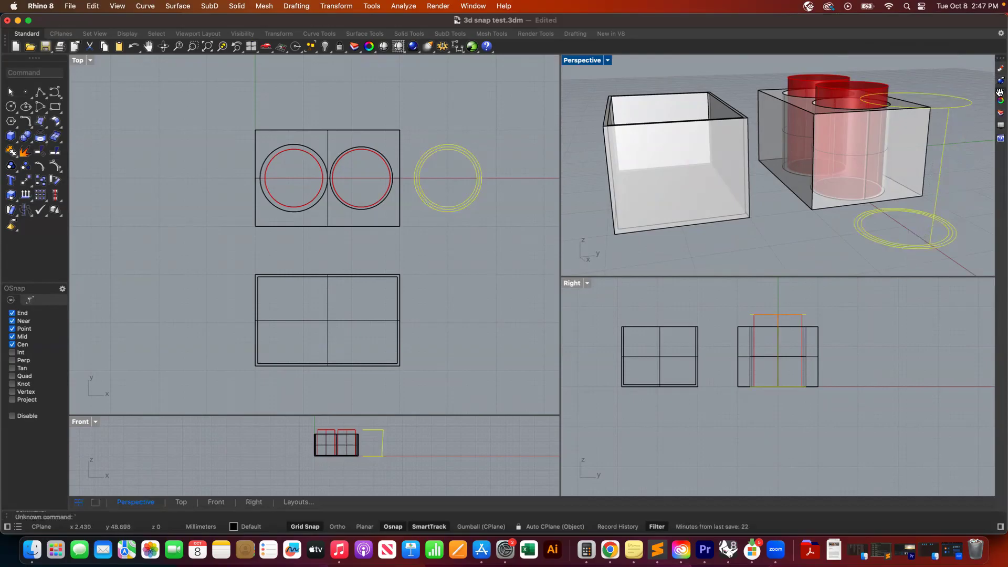
pyautogui.click(1001, 113)
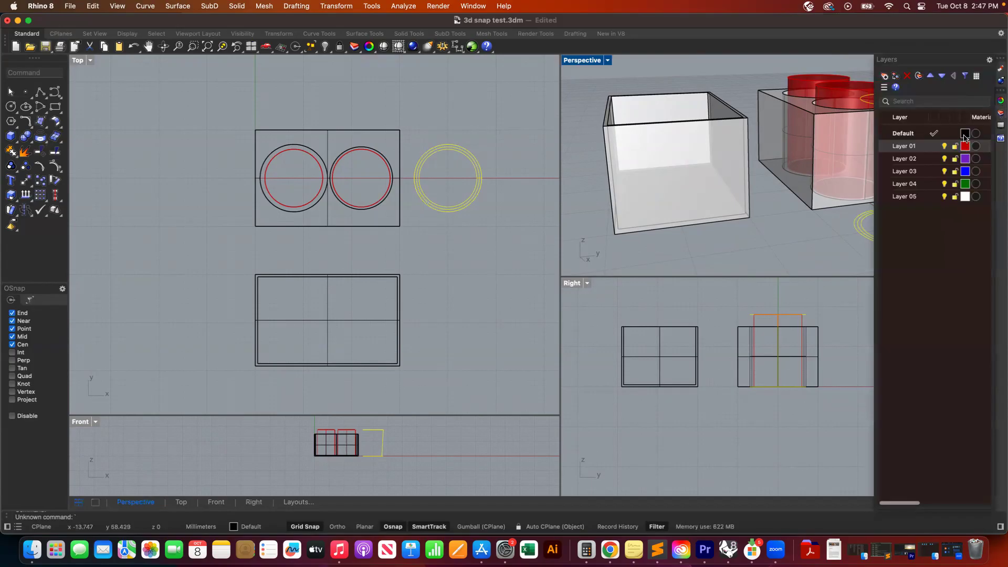
pyautogui.doubleClick(910, 161)
pyautogui.write('curves')
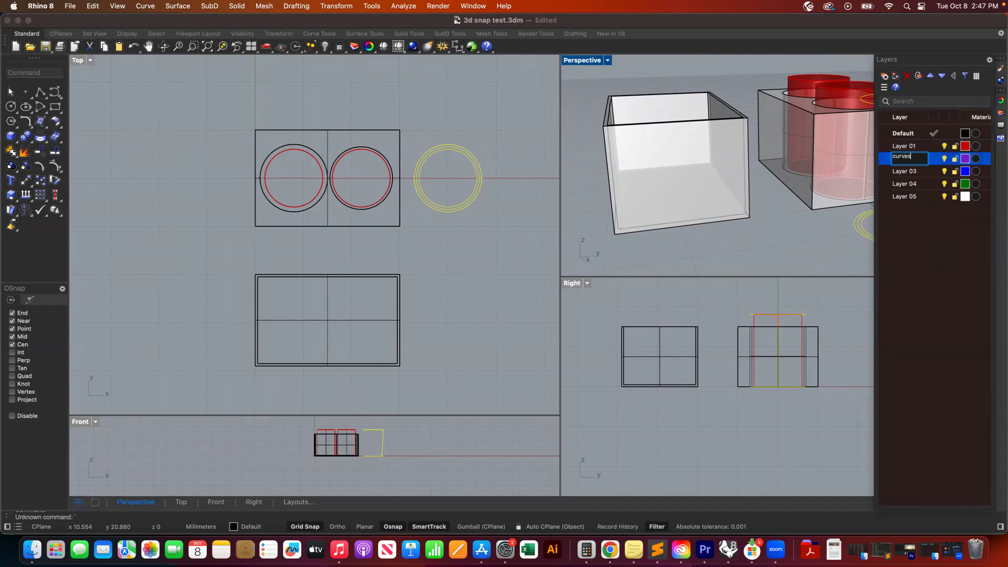
pyautogui.press('Return')
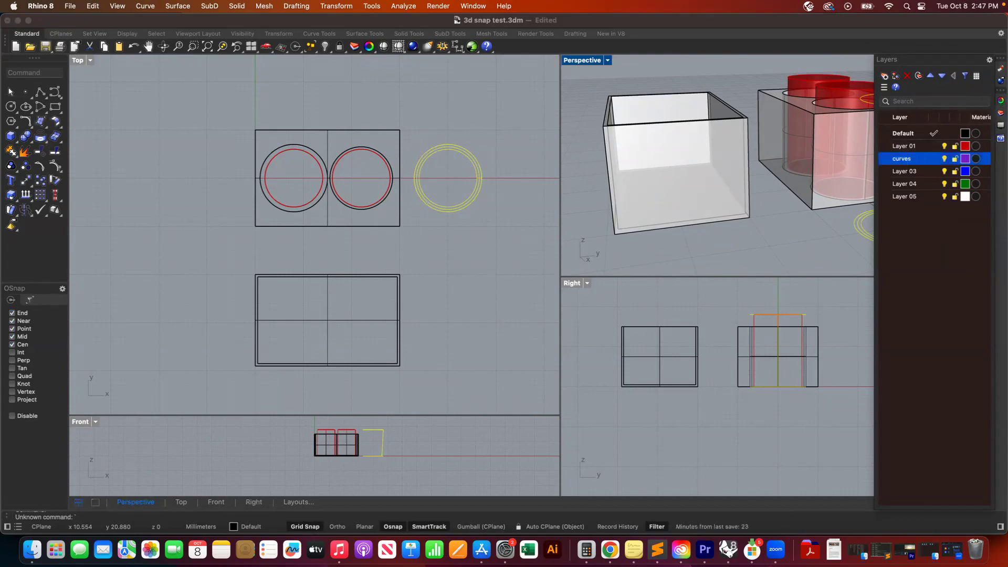
# - Move the selected ring curves onto the curves layer and hide that layer
pyautogui.rightClick(911, 162)
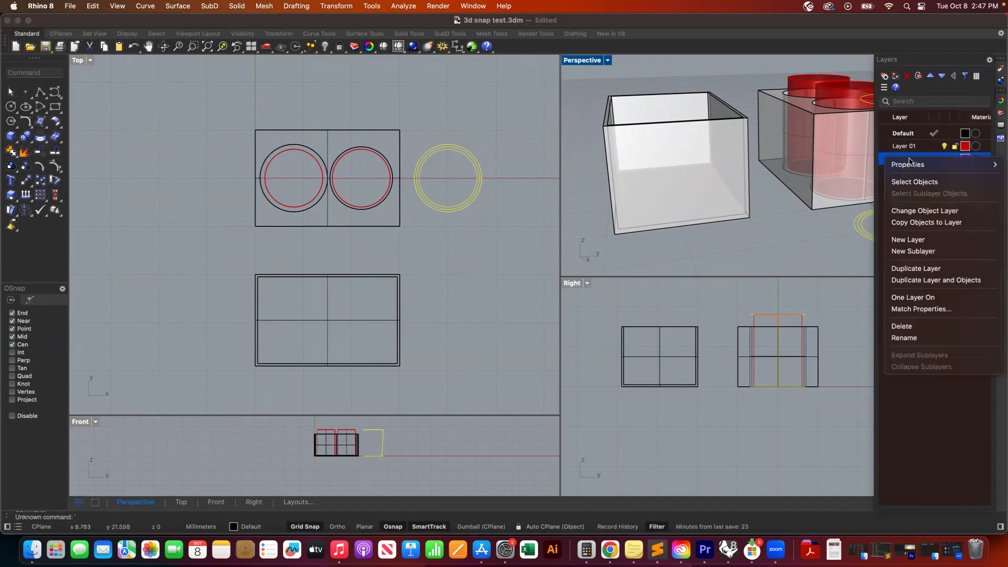
pyautogui.click(920, 211)
pyautogui.click(944, 159)
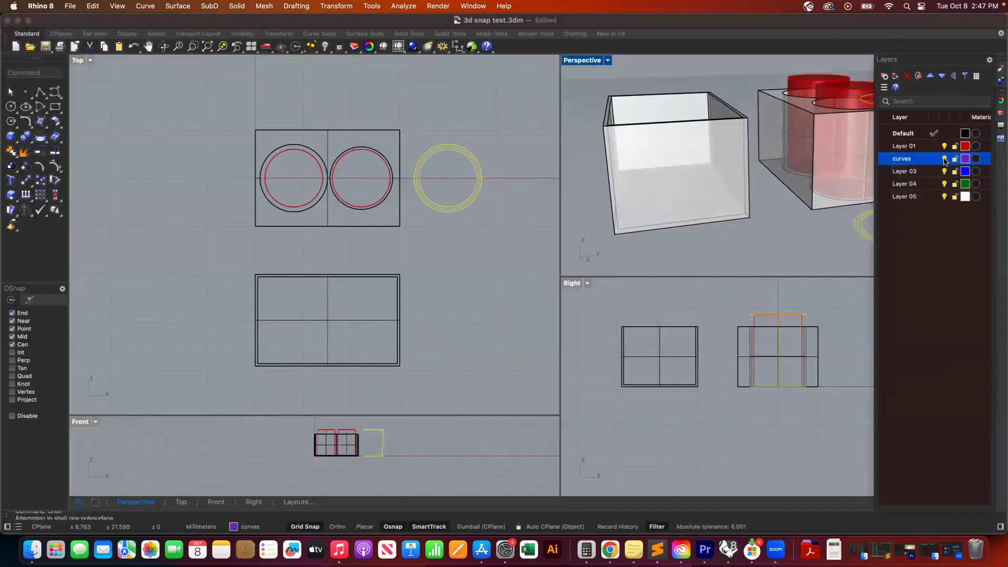
pyautogui.click(788, 235)
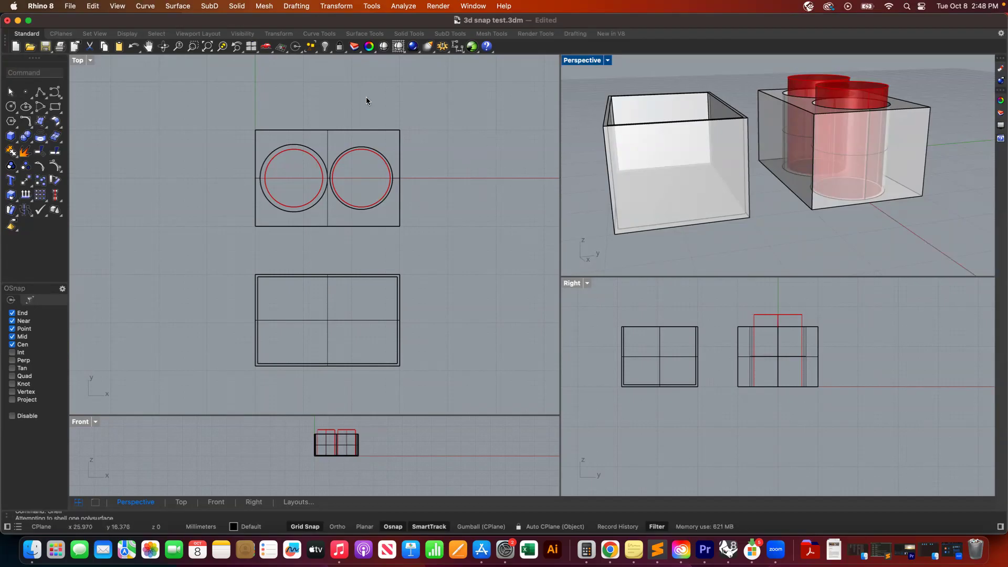
# - Select the box with the cylinder holes and its cylinders using a window selection in the Top view
pyautogui.moveTo(697, 172); pyautogui.dragTo(701, 172, button='right')
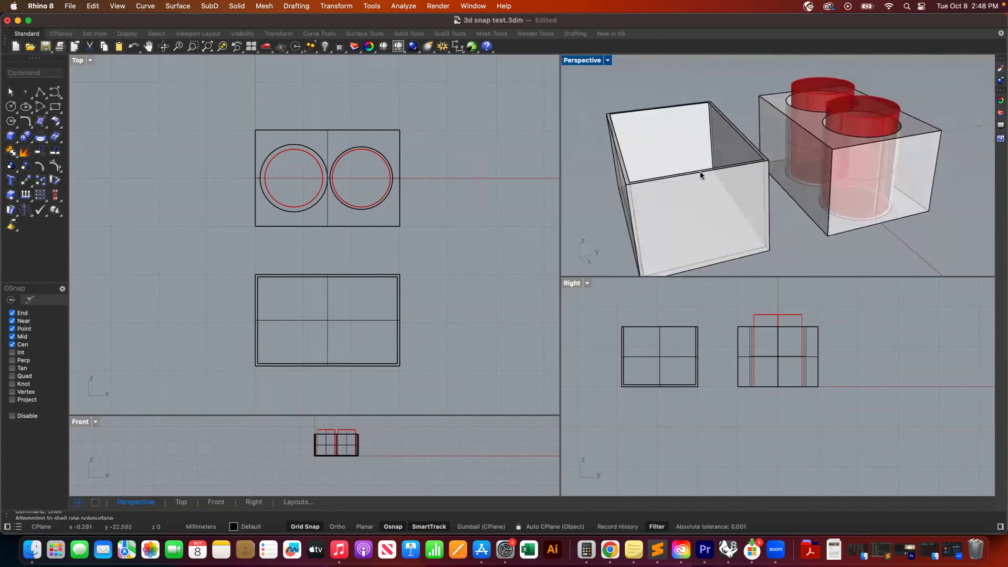
pyautogui.moveTo(445, 101); pyautogui.dragTo(212, 248)
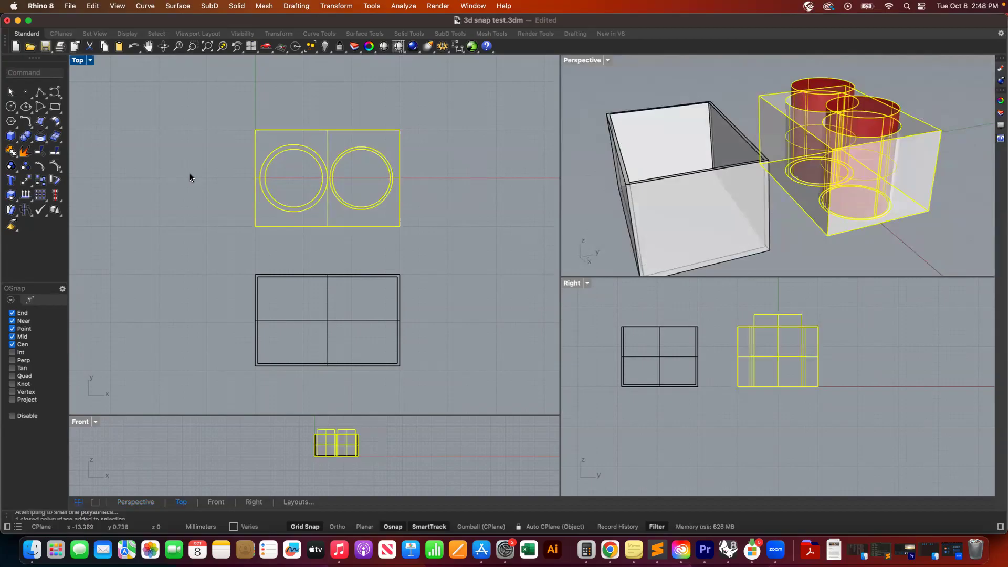
# - Export the selected objects to the 409 Digital Fabrication folder under the file name "3d print test"
pyautogui.click(71, 6)
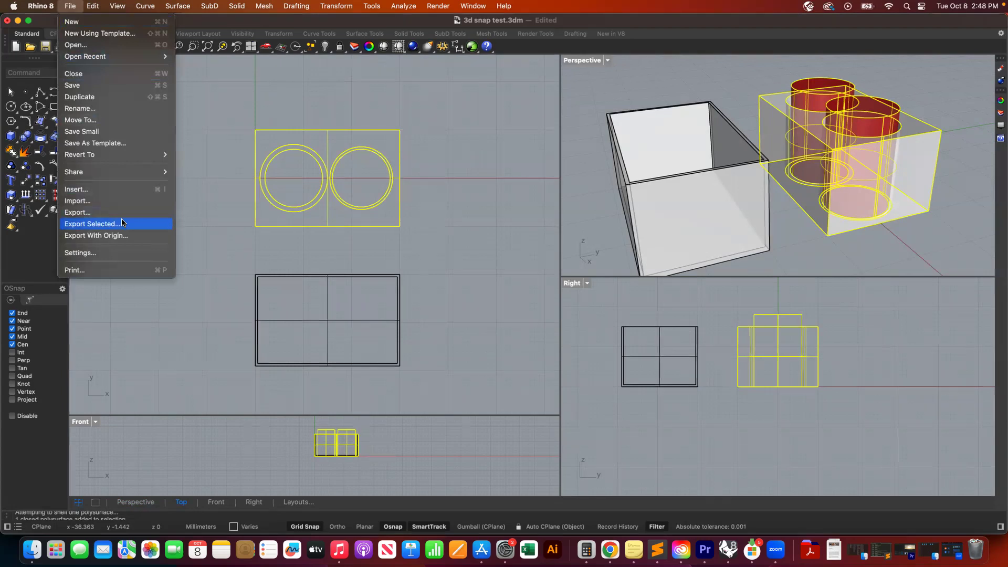
pyautogui.click(121, 223)
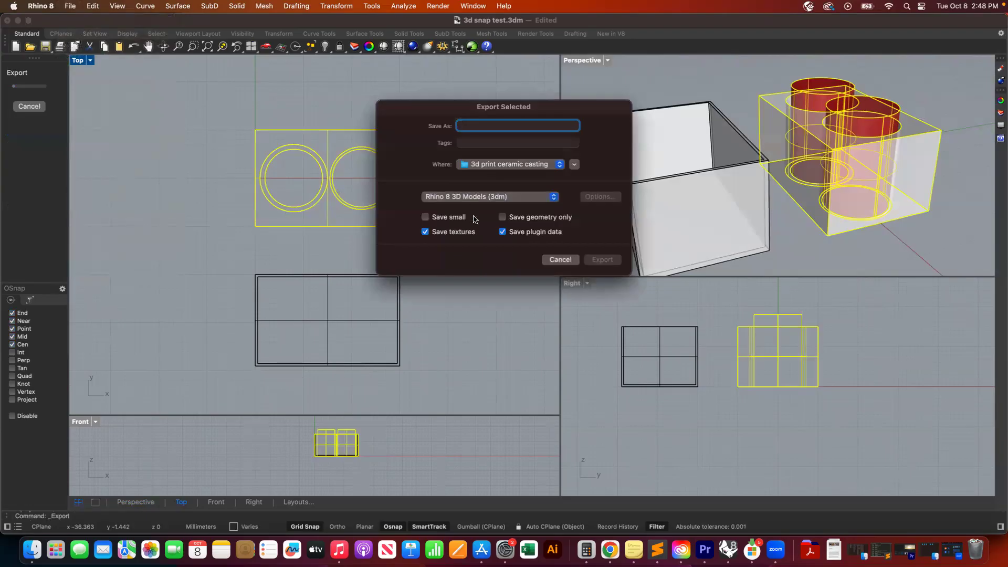
pyautogui.click(574, 165)
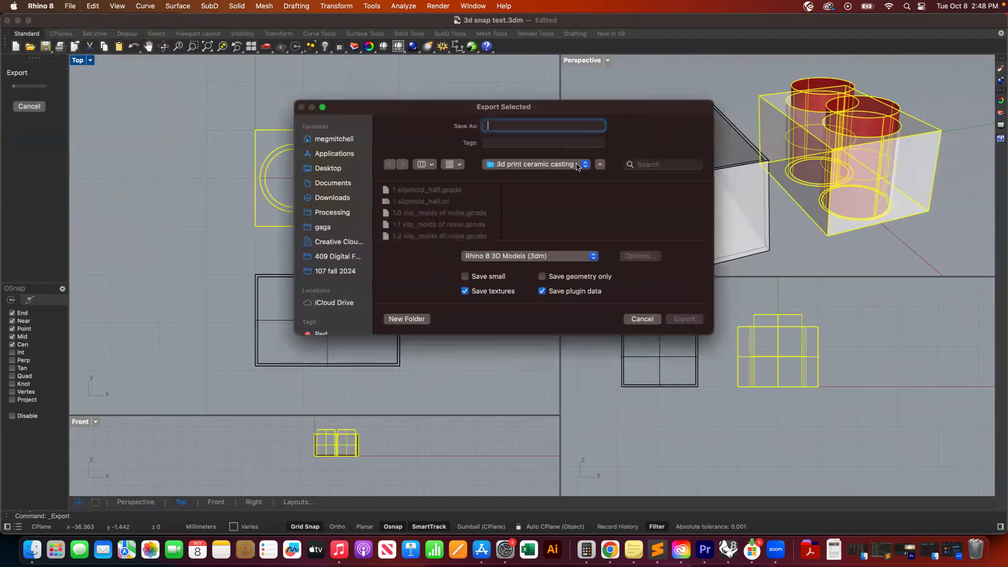
pyautogui.click(336, 257)
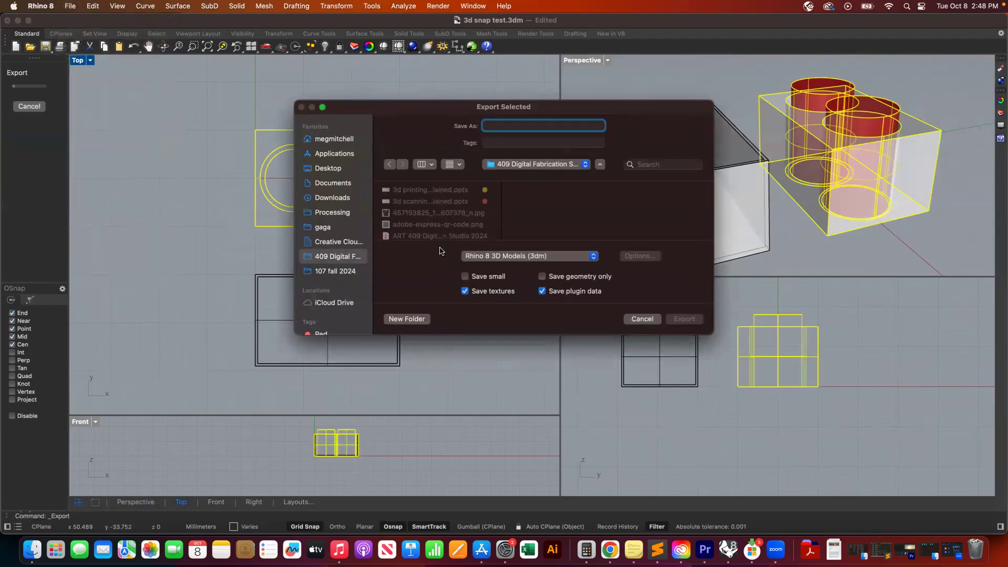
pyautogui.write('3d print test')
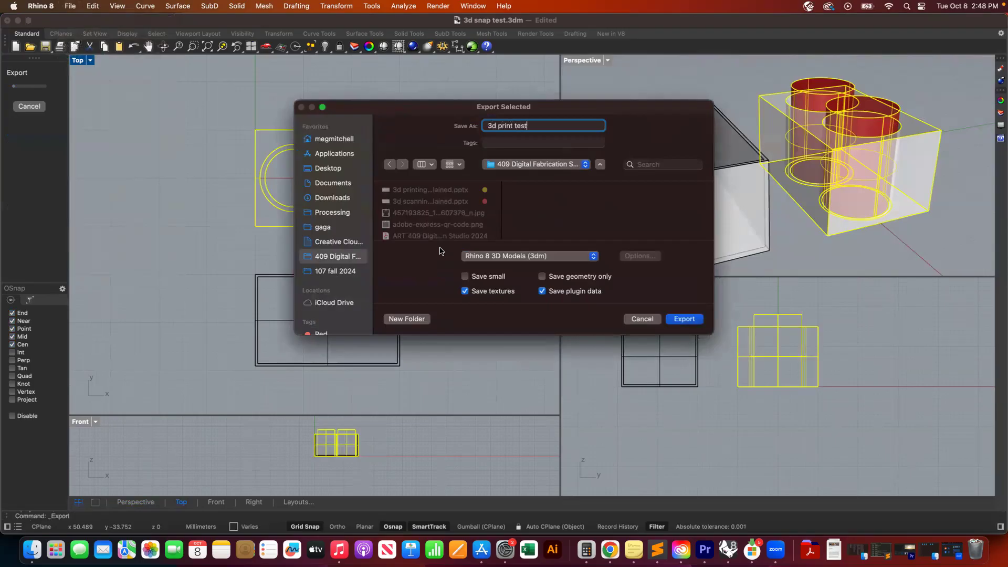
# - Set the export format to STL (Stereolithography) and open the STL export options
pyautogui.click(593, 255)
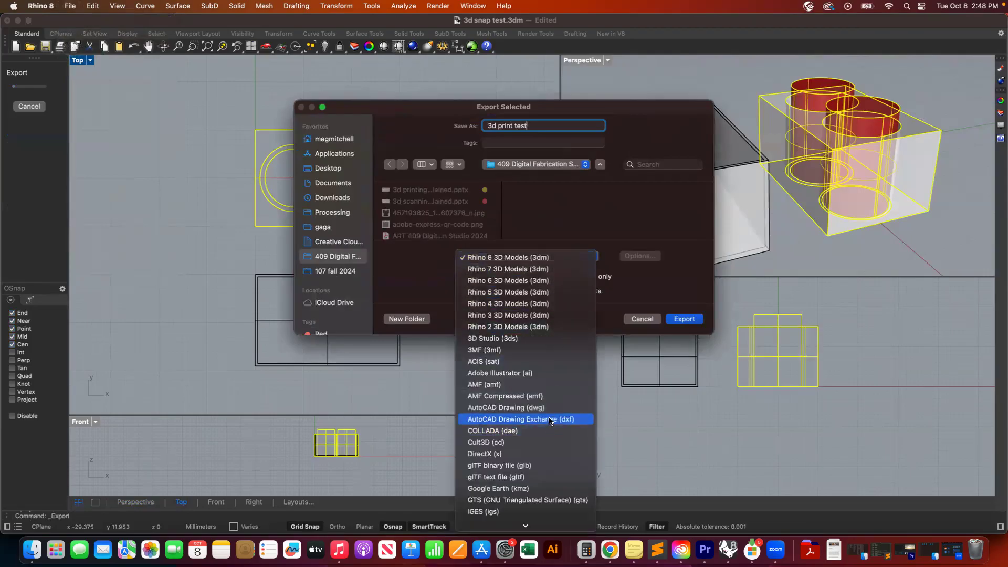
pyautogui.scroll(-5, 550, 420)
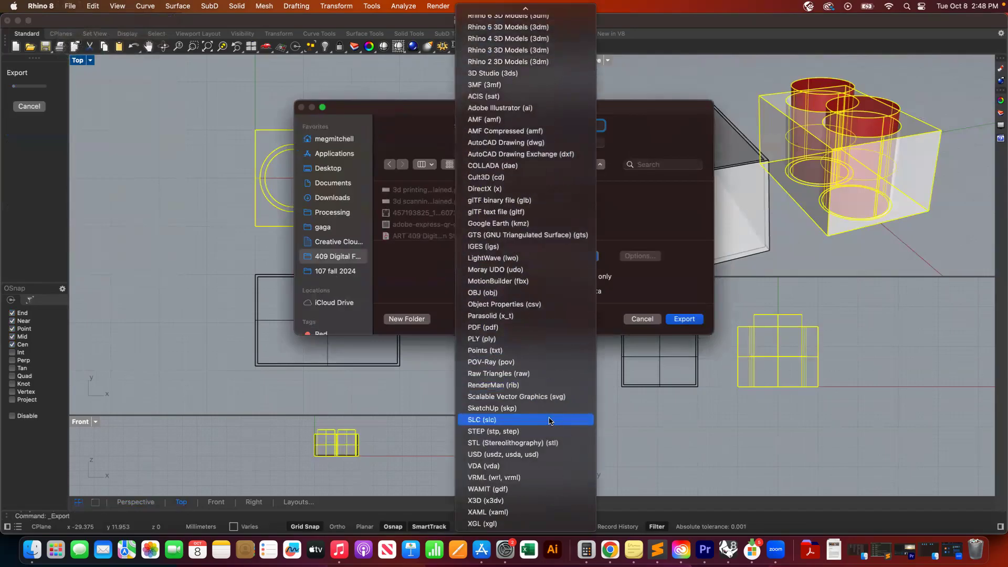
pyautogui.click(541, 443)
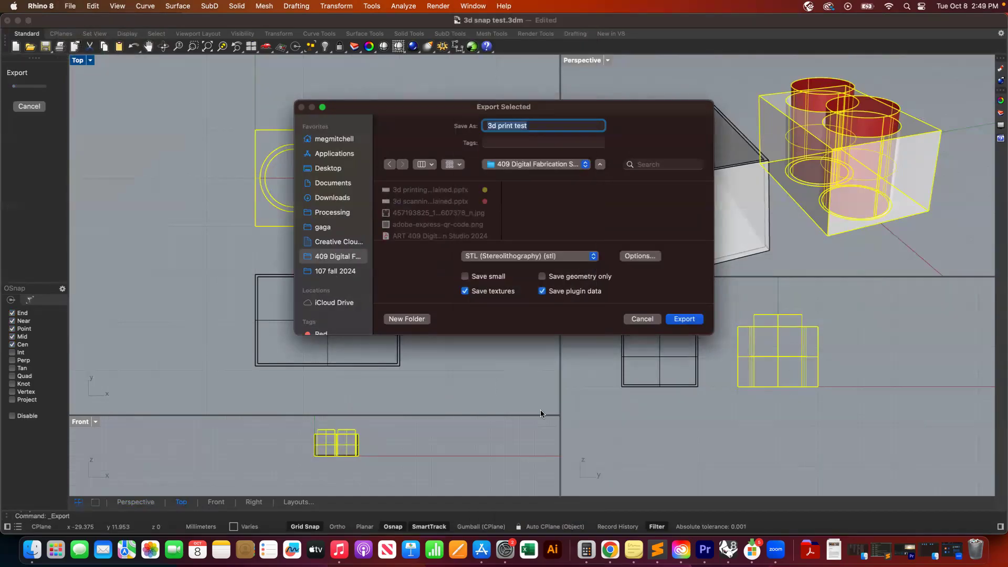
pyautogui.click(641, 257)
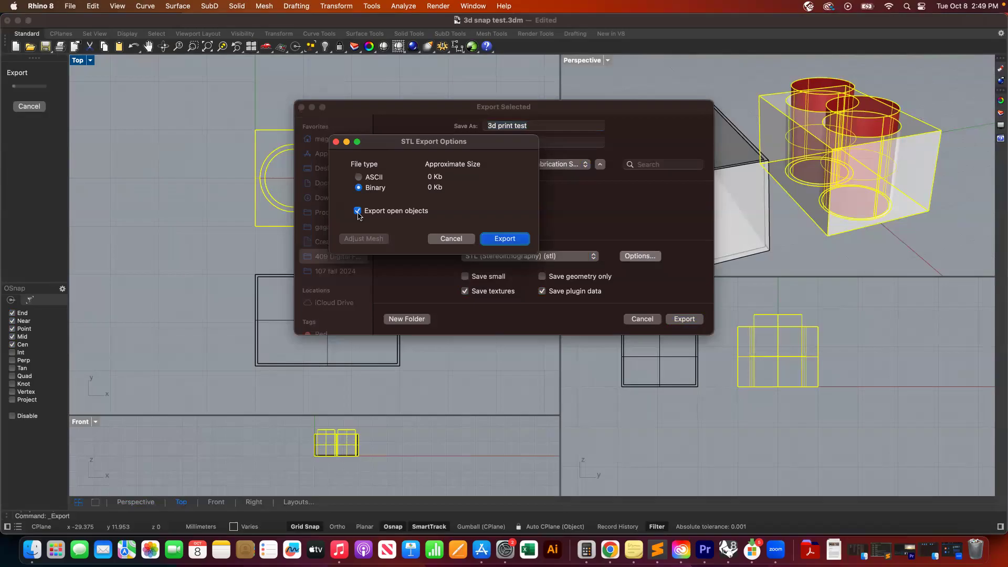
# - Export the selection as a binary STL file with a mesh tolerance of 0.01 millimeters
pyautogui.click(517, 241)
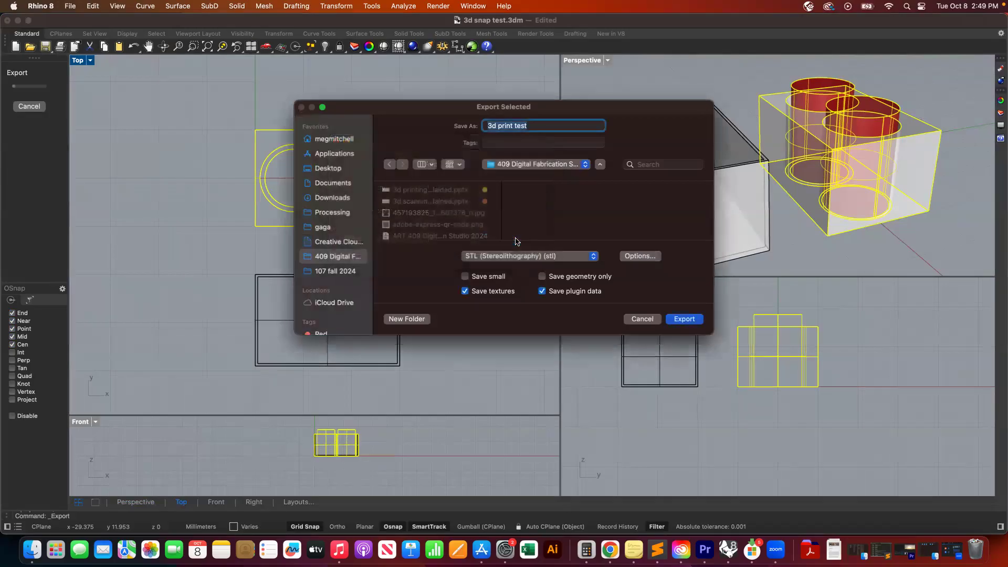
pyautogui.click(684, 320)
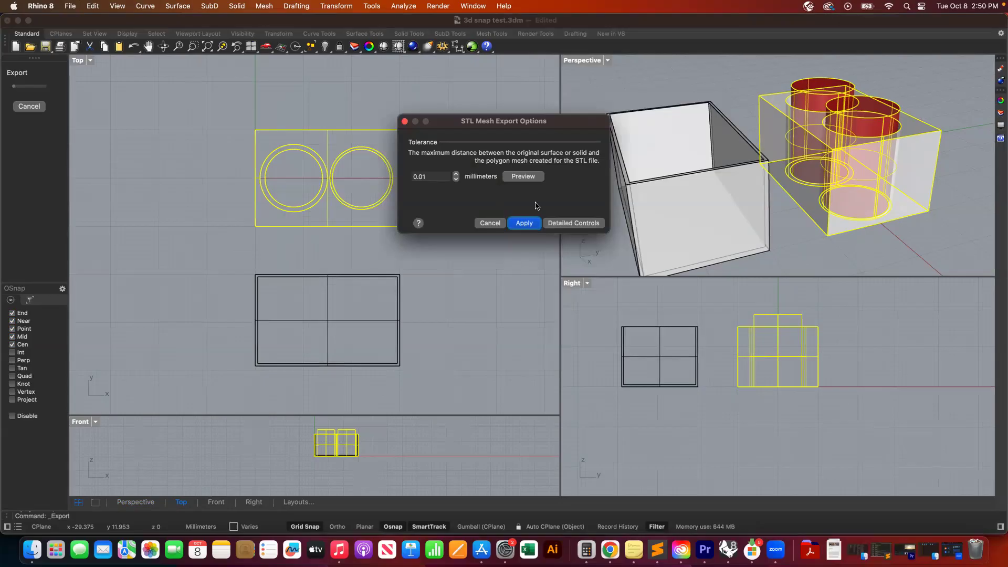
pyautogui.click(524, 224)
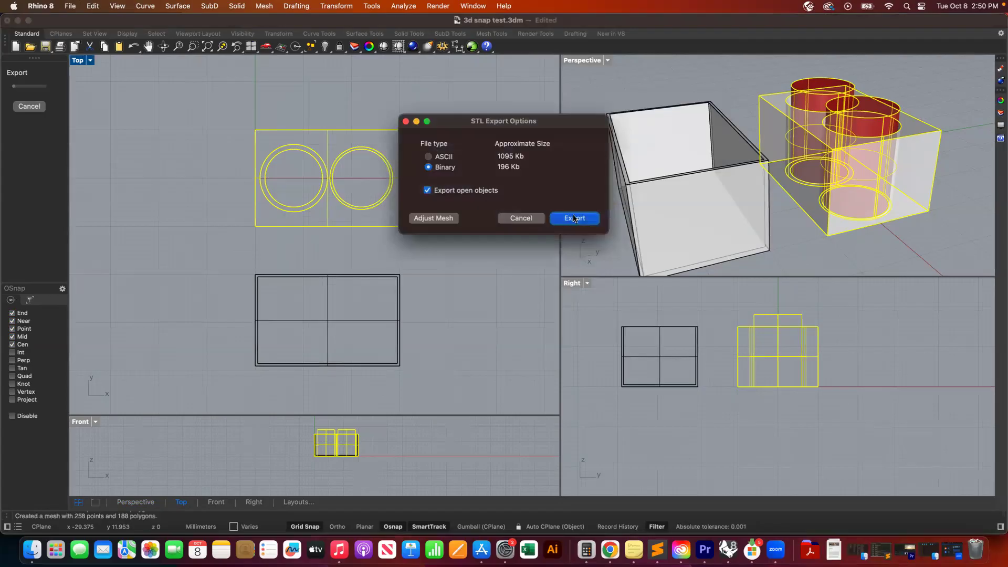
pyautogui.click(575, 218)
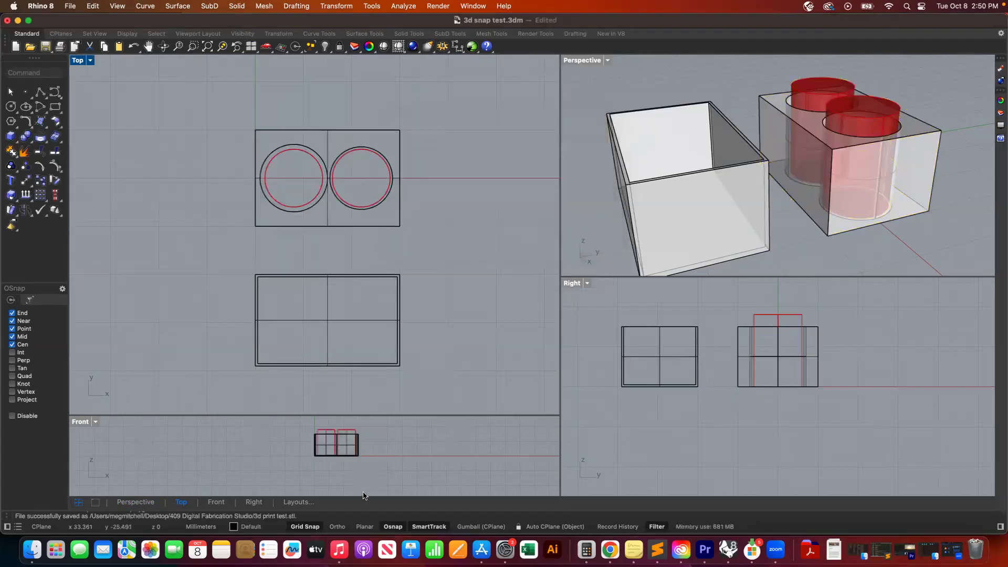
# - Launch MeshLab from the Applications stack
pyautogui.click(810, 551)
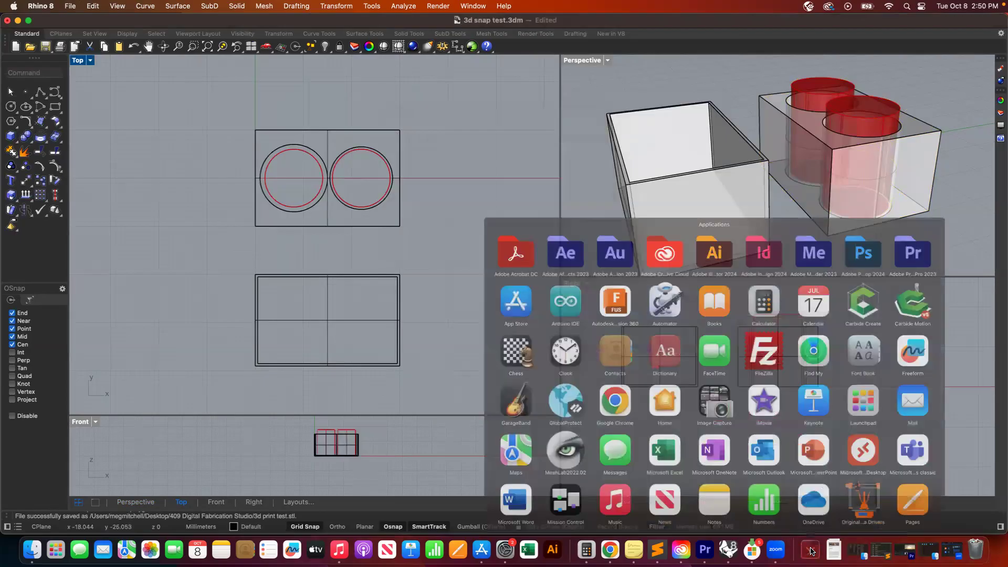
pyautogui.scroll(-1, 786, 328)
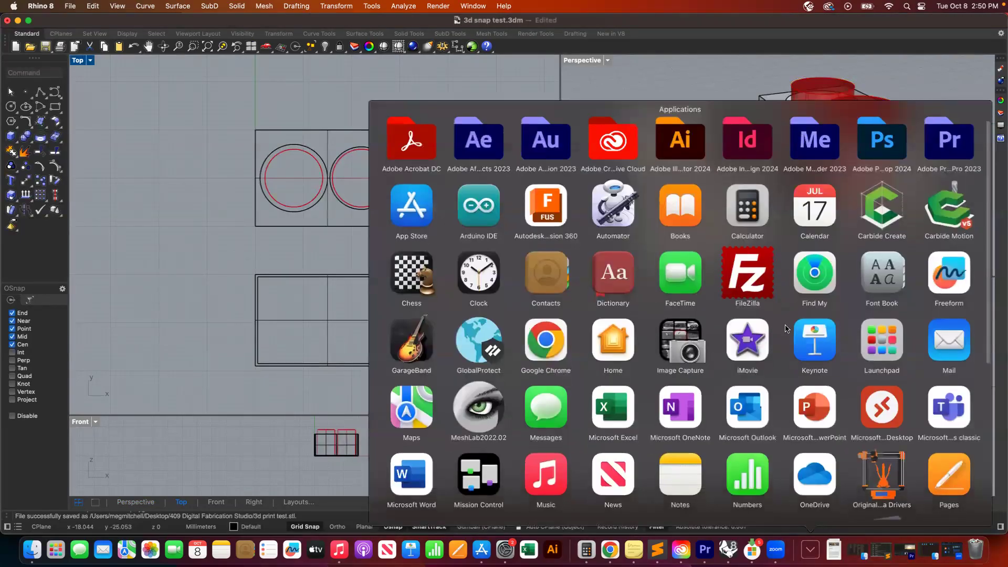
pyautogui.click(479, 401)
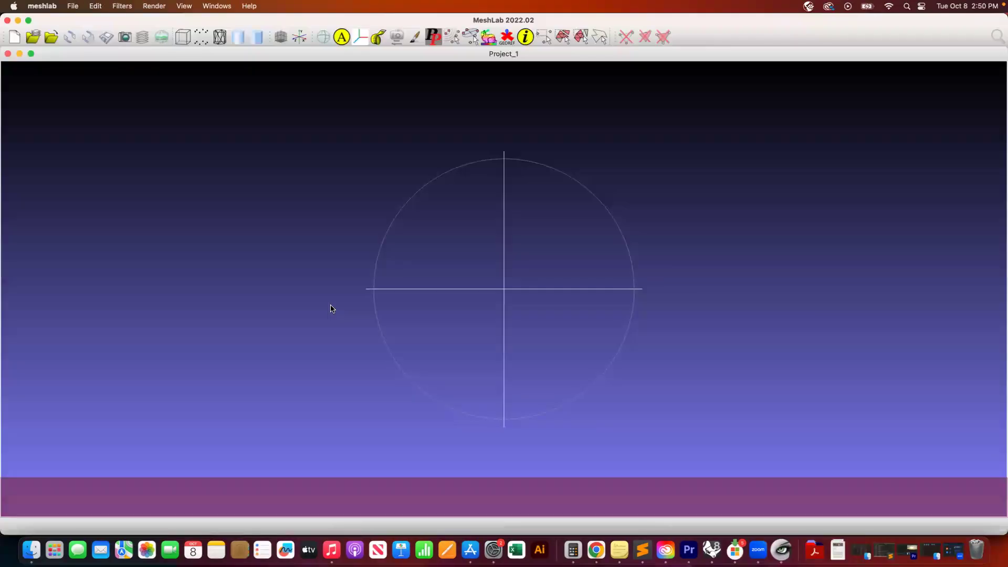
pyautogui.click(73, 6)
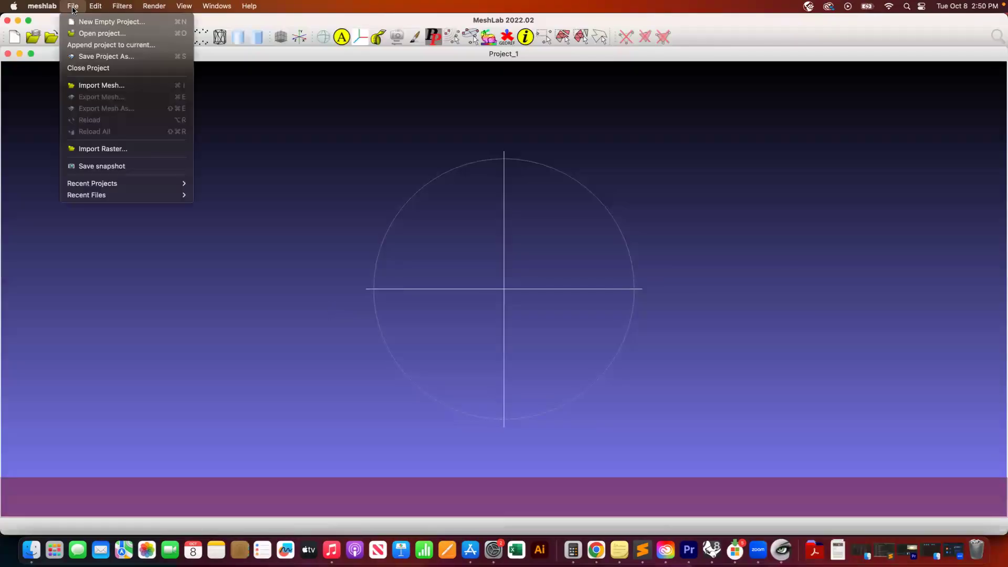
pyautogui.click(91, 33)
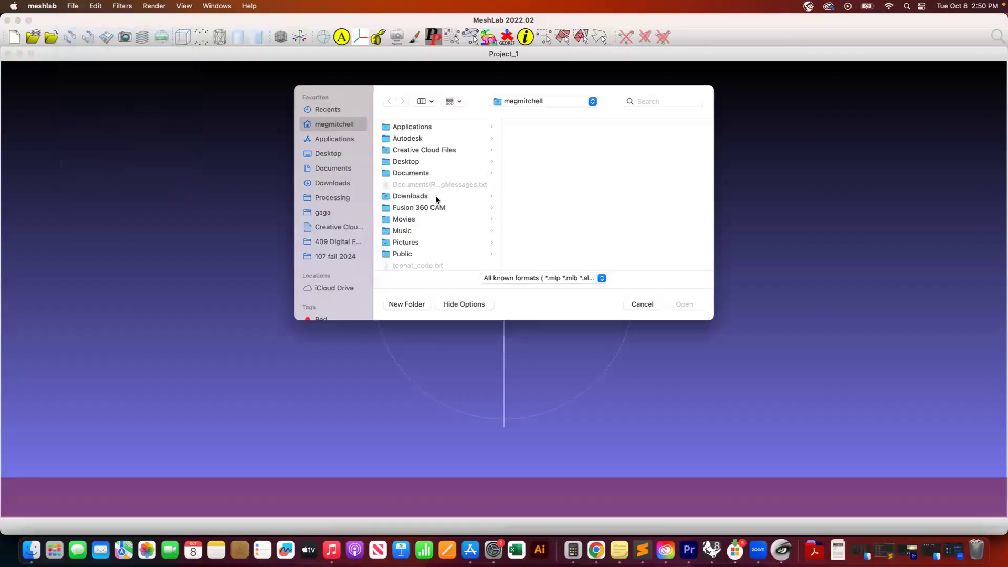
pyautogui.scroll(1, 436, 210)
pyautogui.scroll(-1, 436, 211)
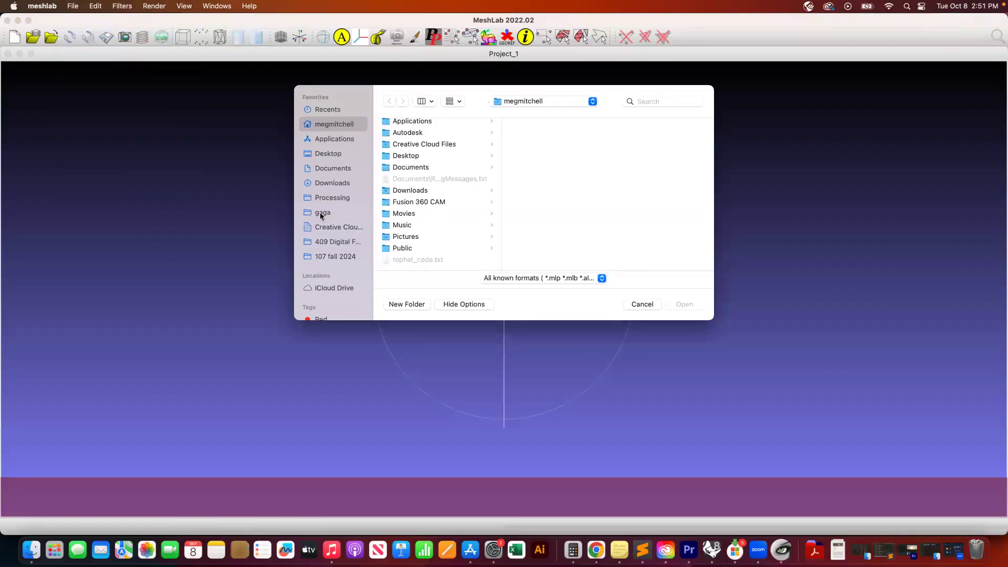
pyautogui.click(330, 243)
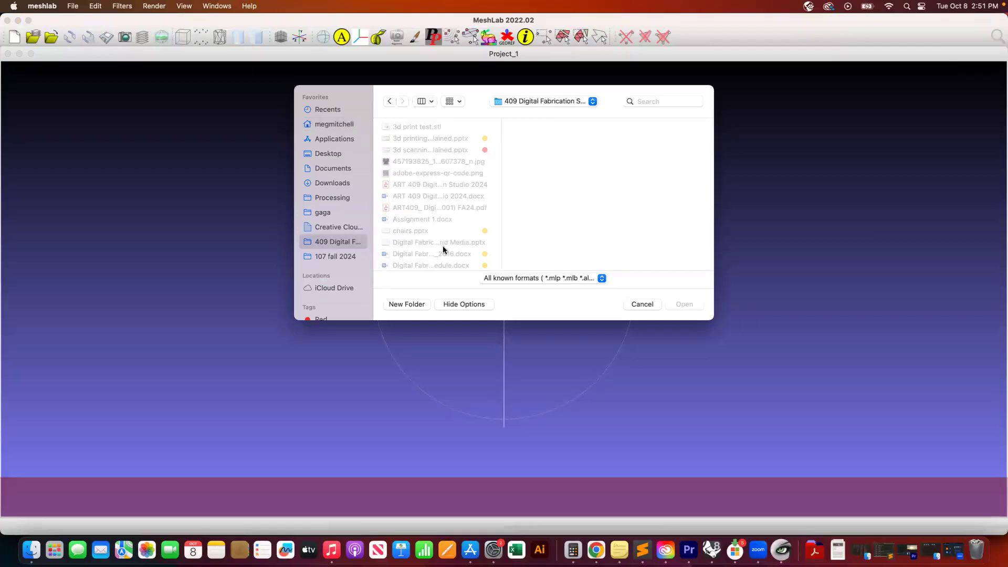
pyautogui.click(602, 278)
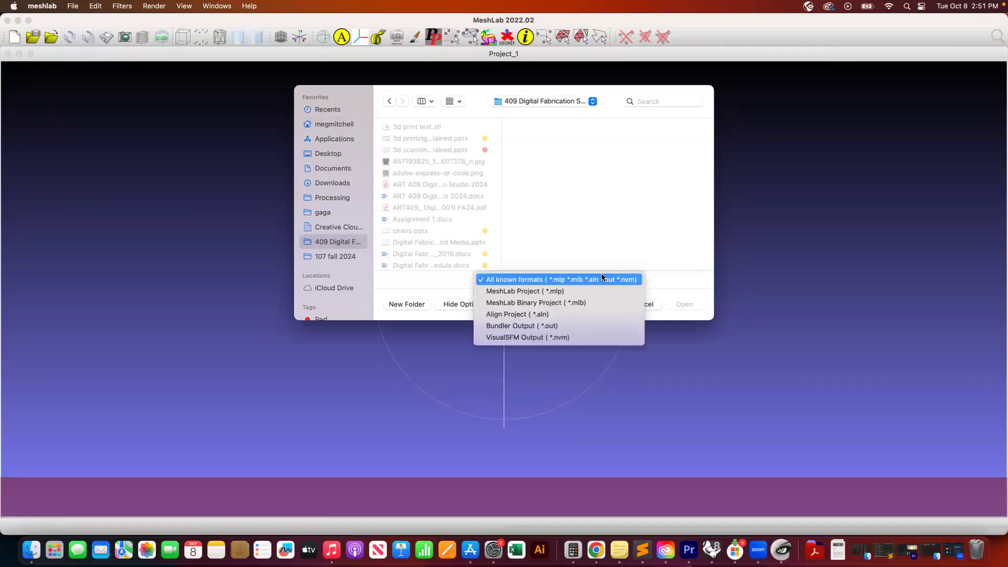
pyautogui.click(602, 278)
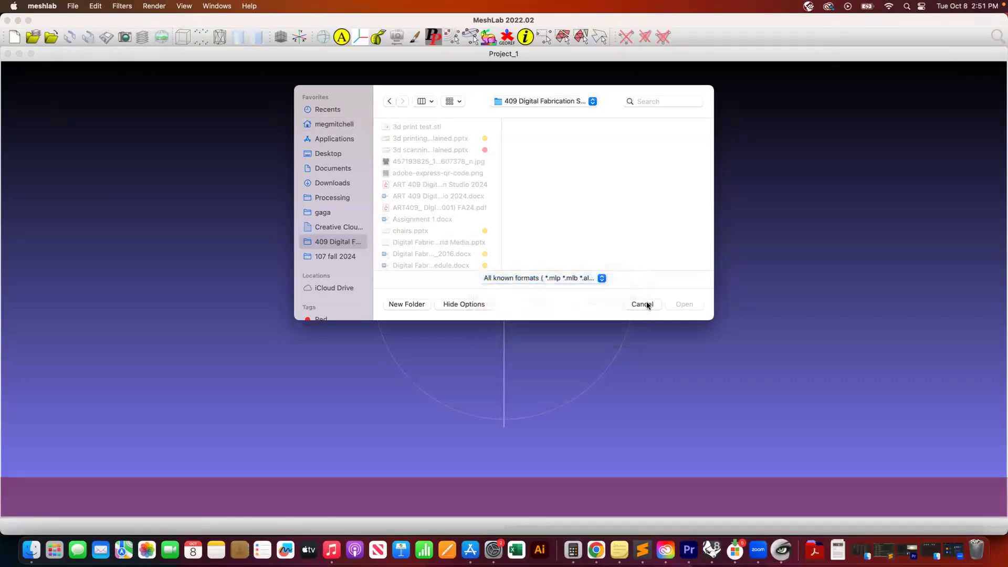
pyautogui.click(647, 304)
# - Import the mesh "3d print test.stl" from the 409 Digital Fabrication folder, keeping duplicated vertices unified
pyautogui.click(69, 6)
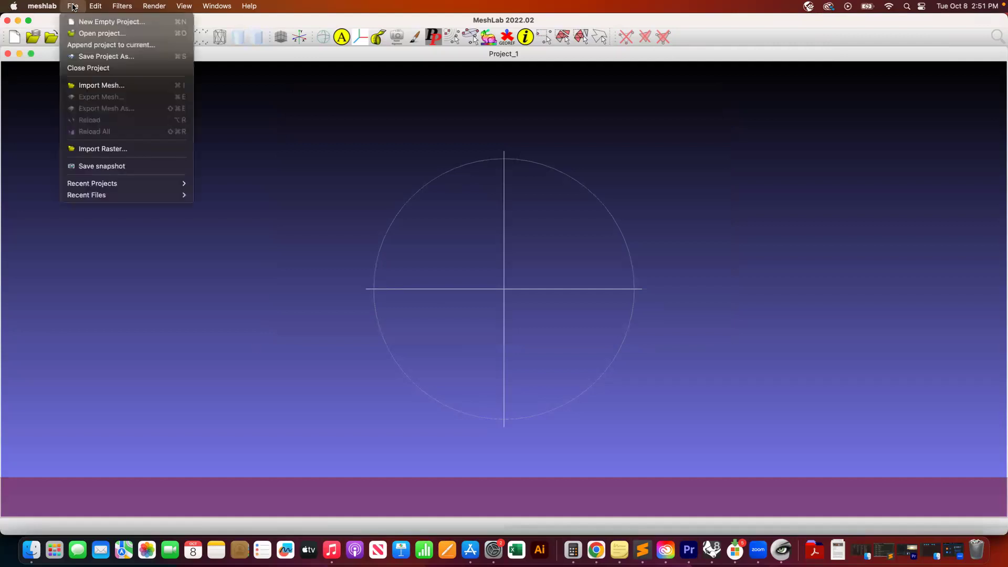
pyautogui.click(155, 84)
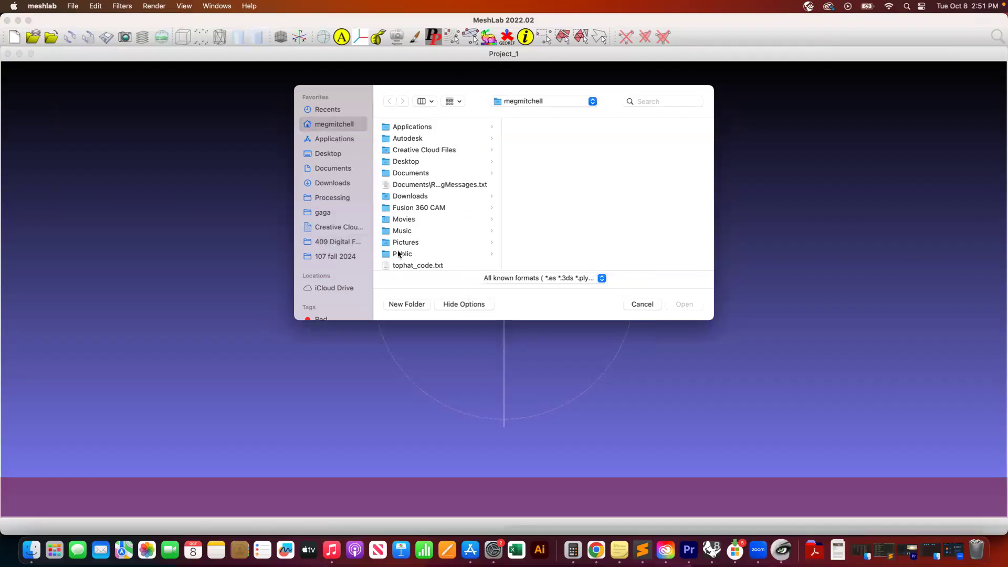
pyautogui.click(319, 245)
pyautogui.click(418, 127)
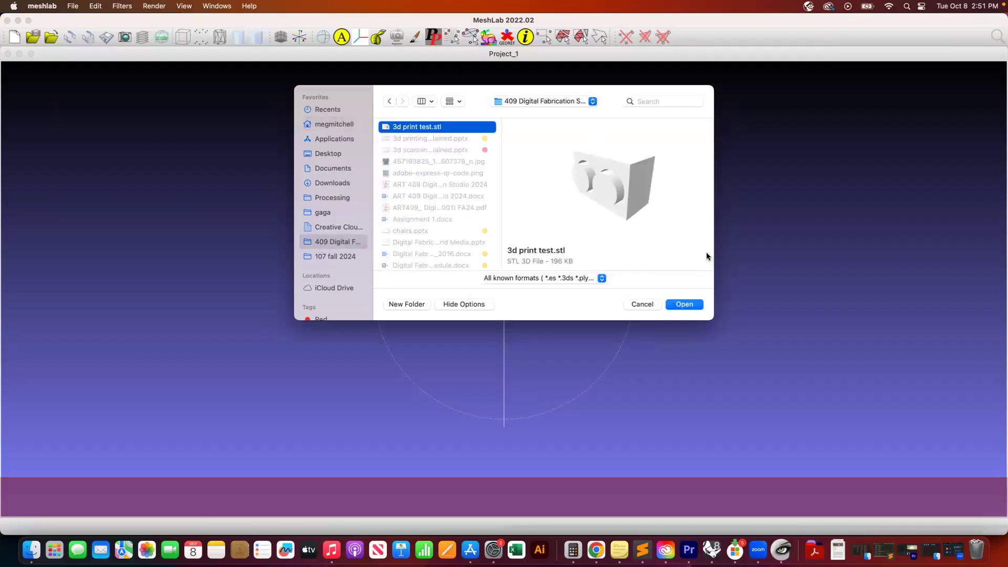
pyautogui.click(677, 308)
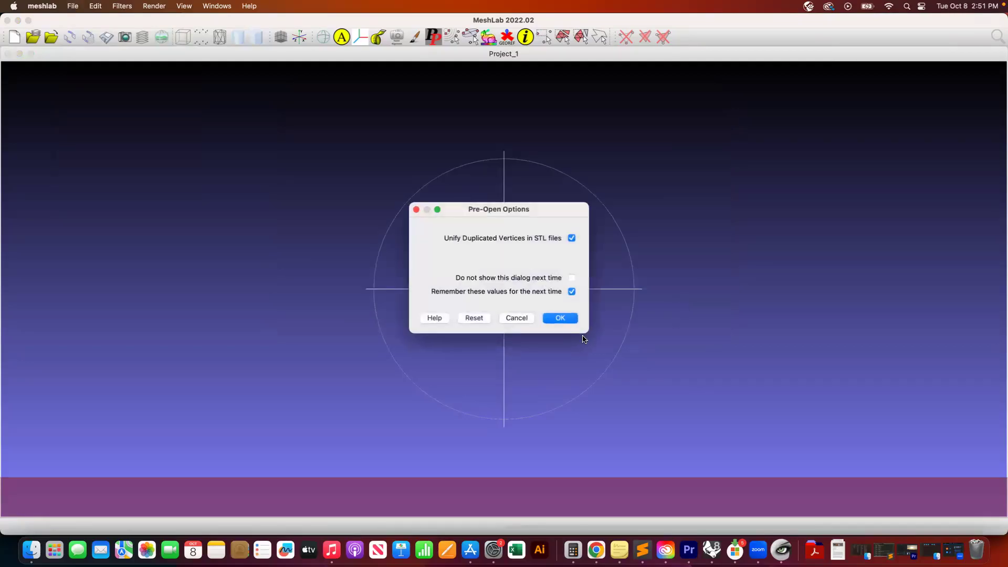
pyautogui.click(559, 318)
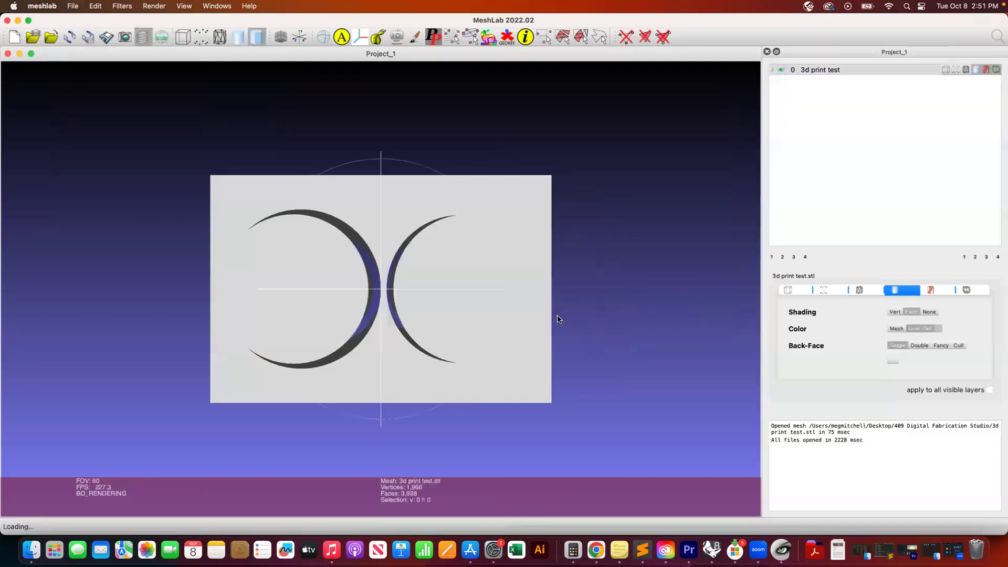
# - Orbit around the imported mesh to inspect its holes and quit MeshLab
pyautogui.moveTo(423, 376); pyautogui.dragTo(451, 305)
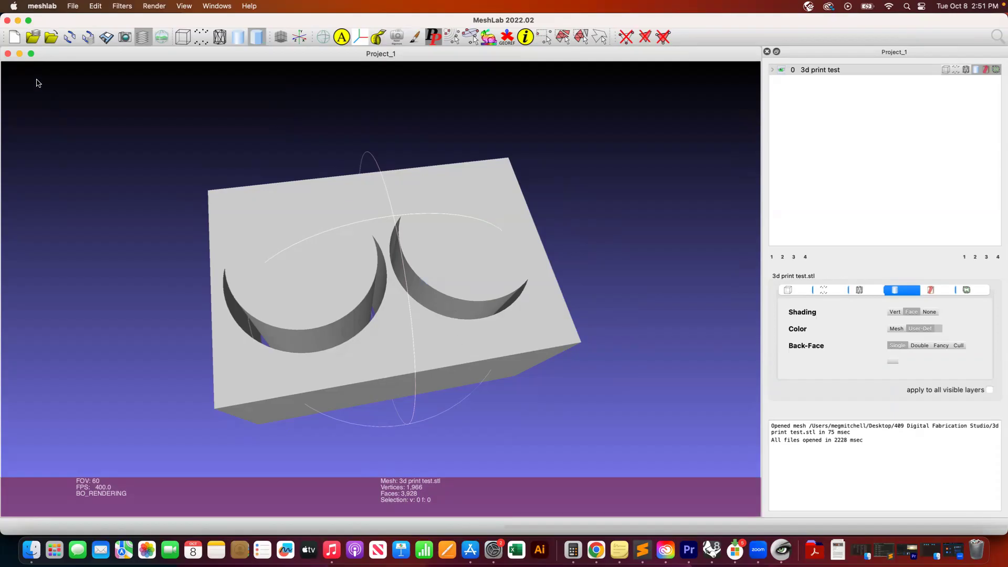
pyautogui.moveTo(324, 231); pyautogui.dragTo(222, 410)
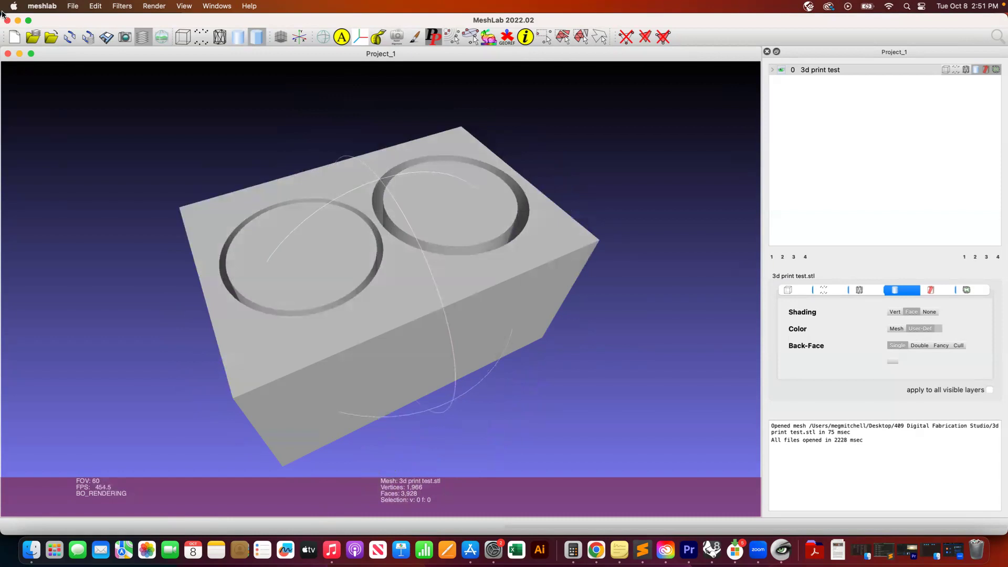
pyautogui.click(31, 8)
pyautogui.click(53, 116)
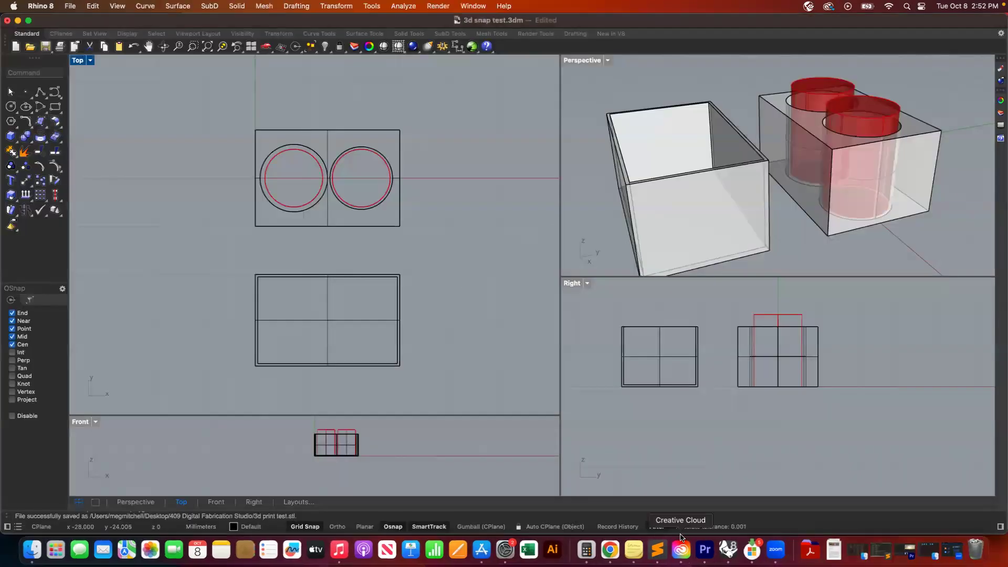
# - Launch PrusaSlicer from the Original Prusa Drivers folder in the Applications stack
pyautogui.click(810, 549)
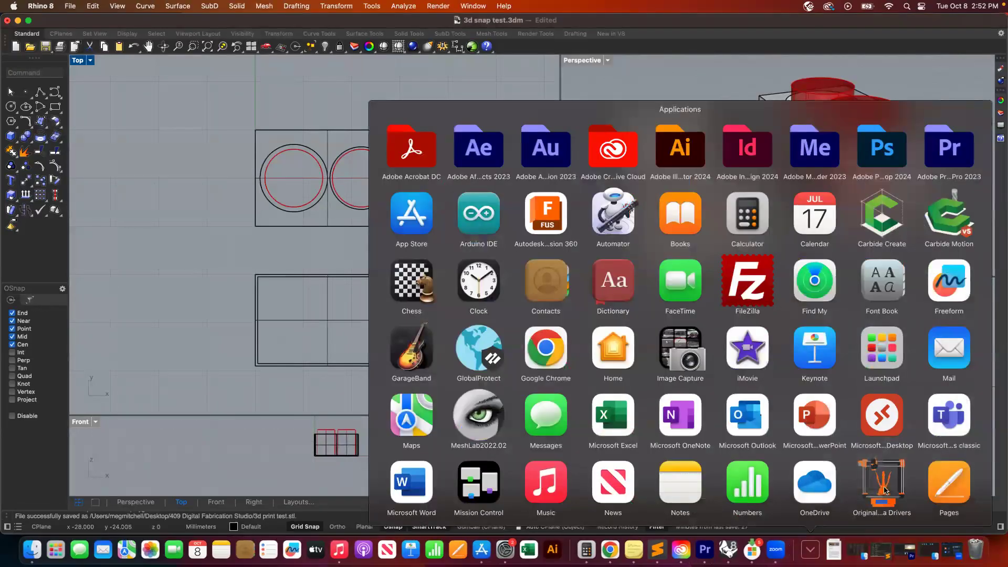
pyautogui.click(884, 490)
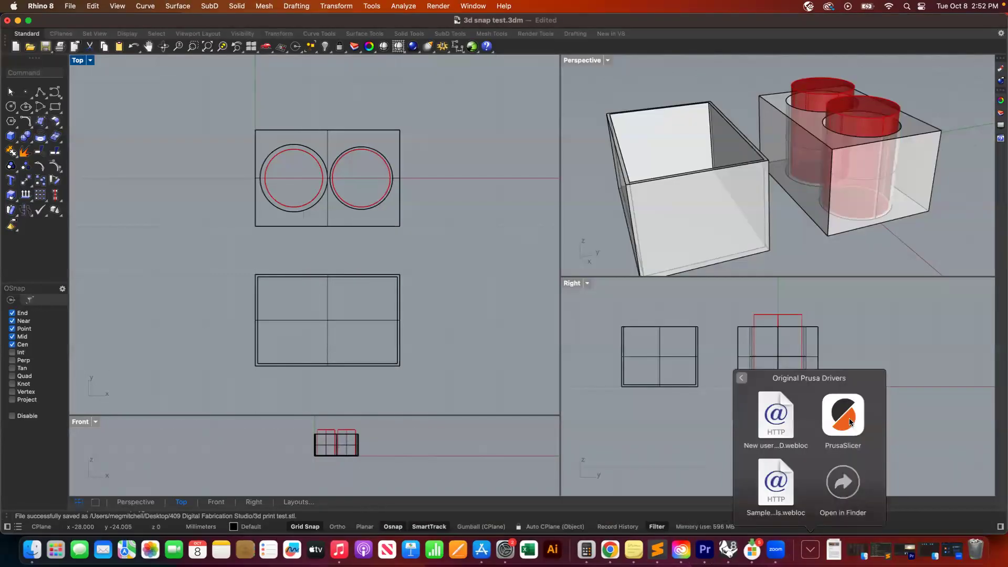
pyautogui.click(849, 417)
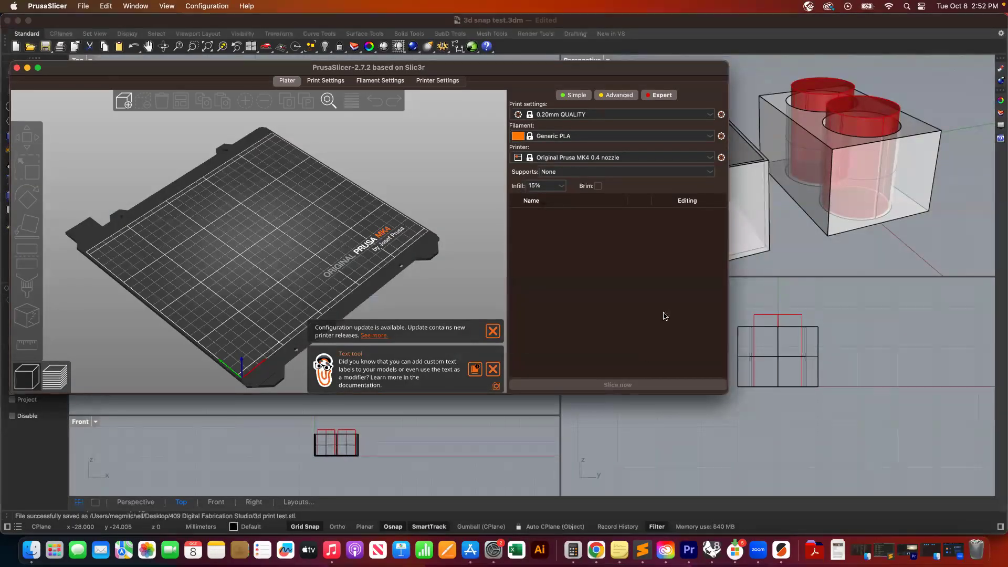
# - Resize the PrusaSlicer window so it fills the screen
pyautogui.click(37, 68)
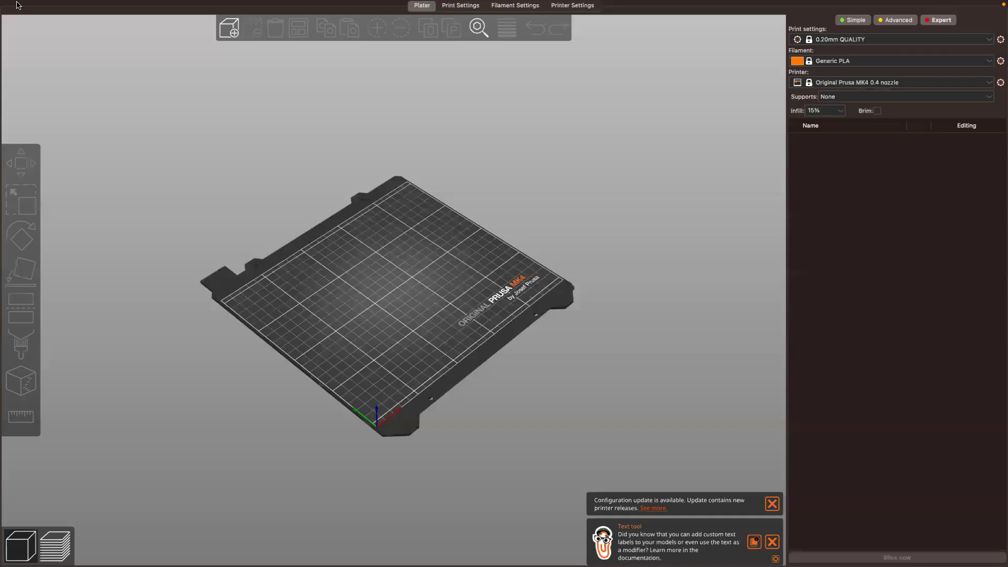
pyautogui.moveTo(17, 1)
pyautogui.click(28, 20)
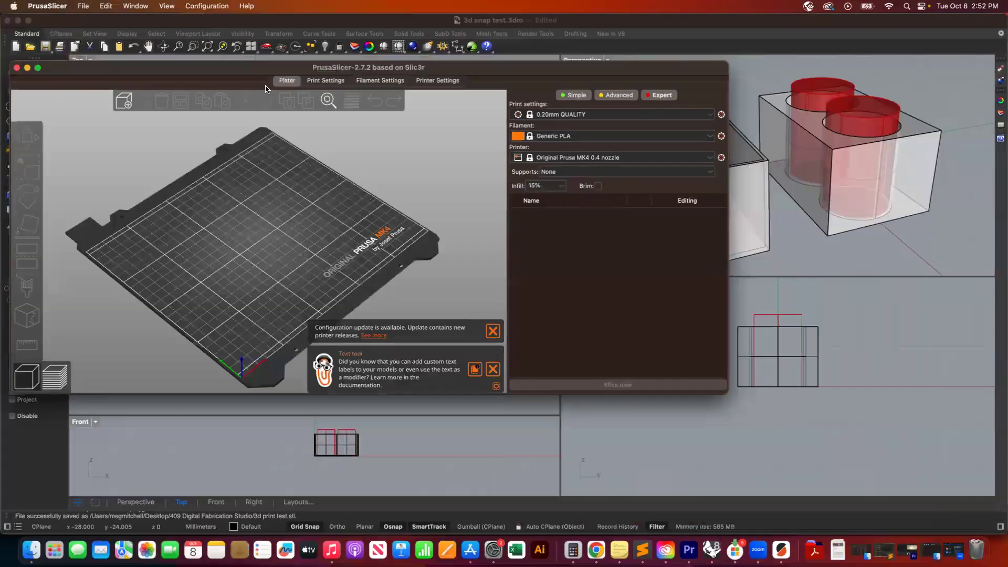
pyautogui.moveTo(220, 71); pyautogui.dragTo(204, 19)
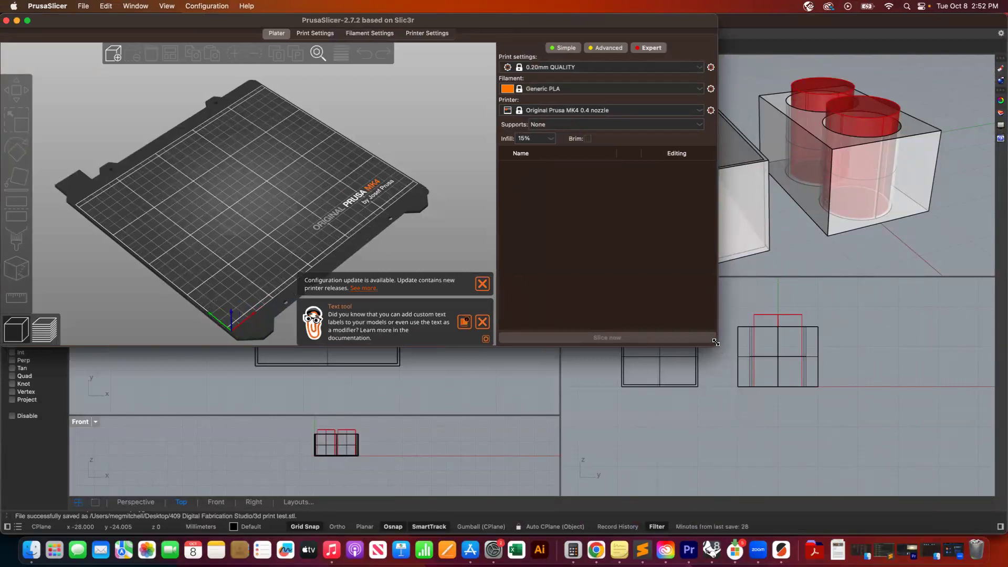
pyautogui.moveTo(715, 343); pyautogui.dragTo(1005, 533)
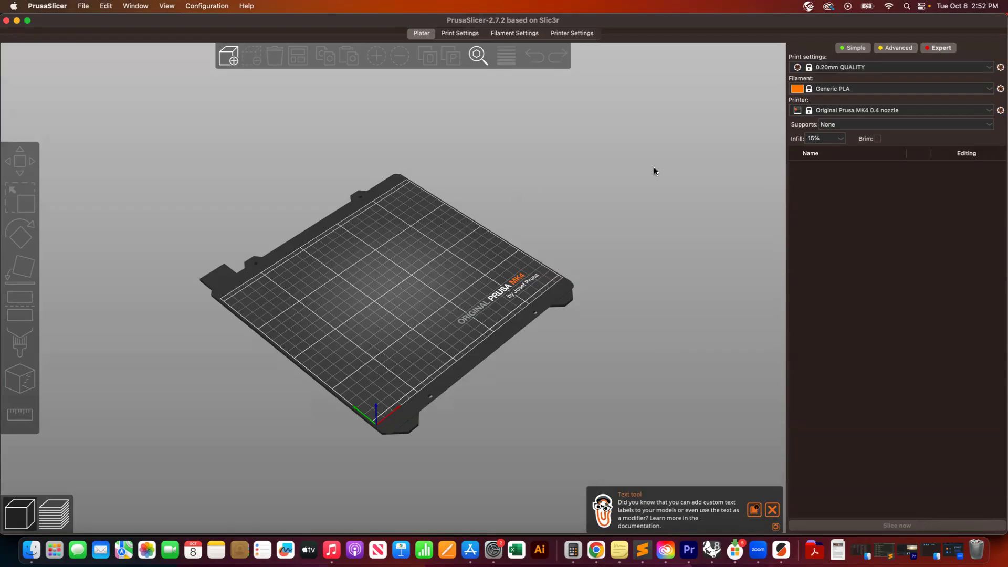
# - Add "3d print test.stl" from the 409 Digital Fabrication folder to the print plate
pyautogui.click(229, 56)
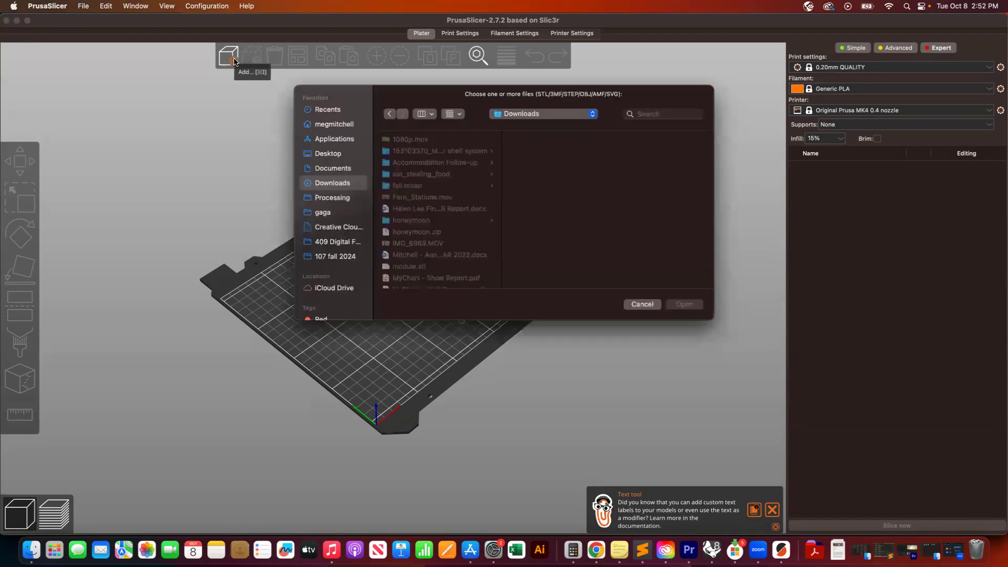
pyautogui.click(336, 243)
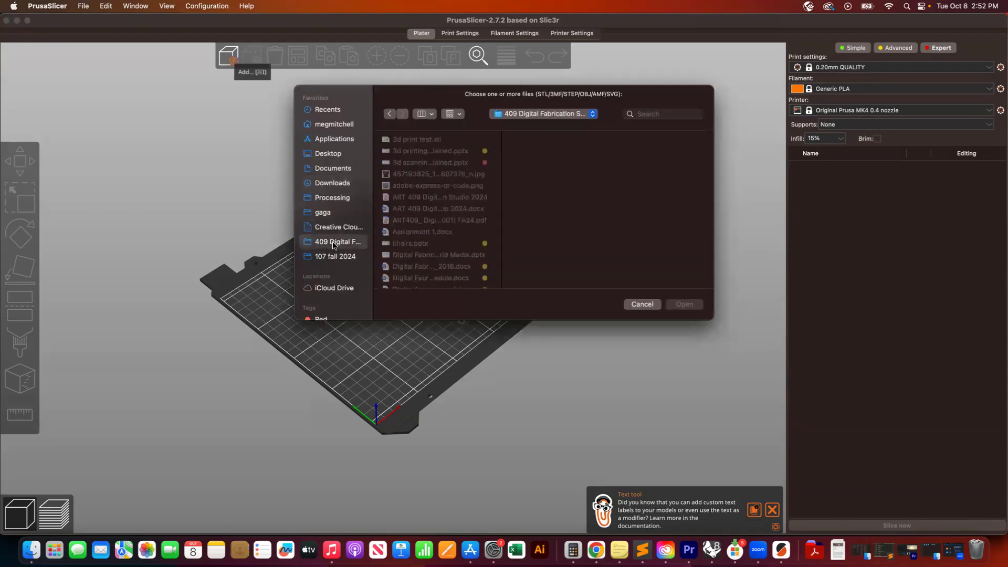
pyautogui.click(421, 143)
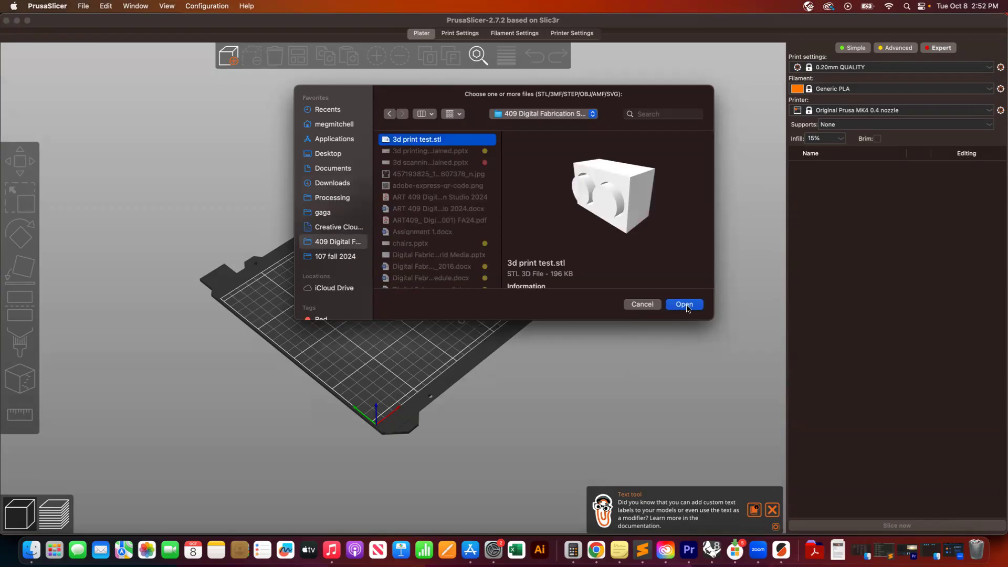
pyautogui.click(684, 304)
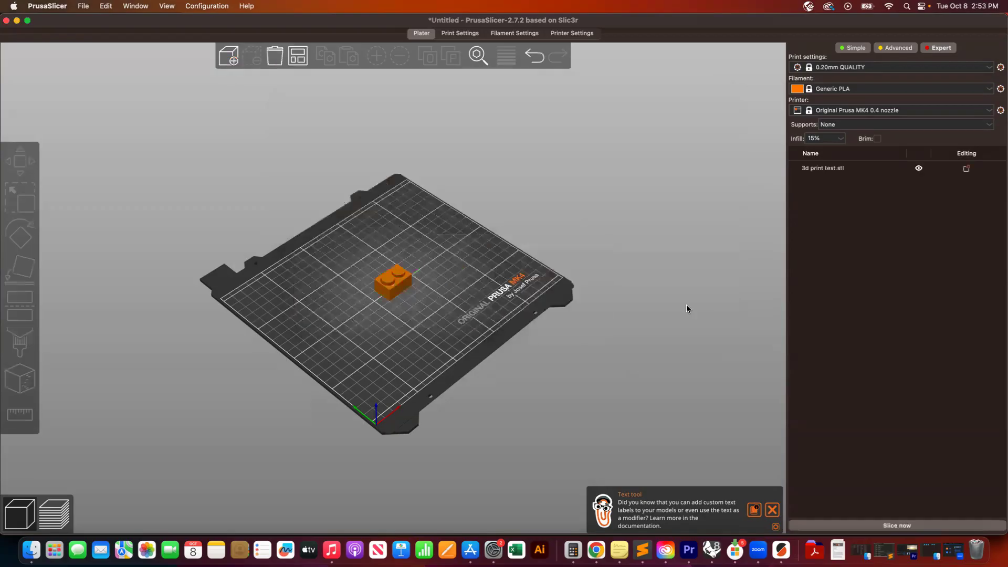
# - Try rotating the selected model with the Rotate tool, then undo the rotation
pyautogui.click(388, 286)
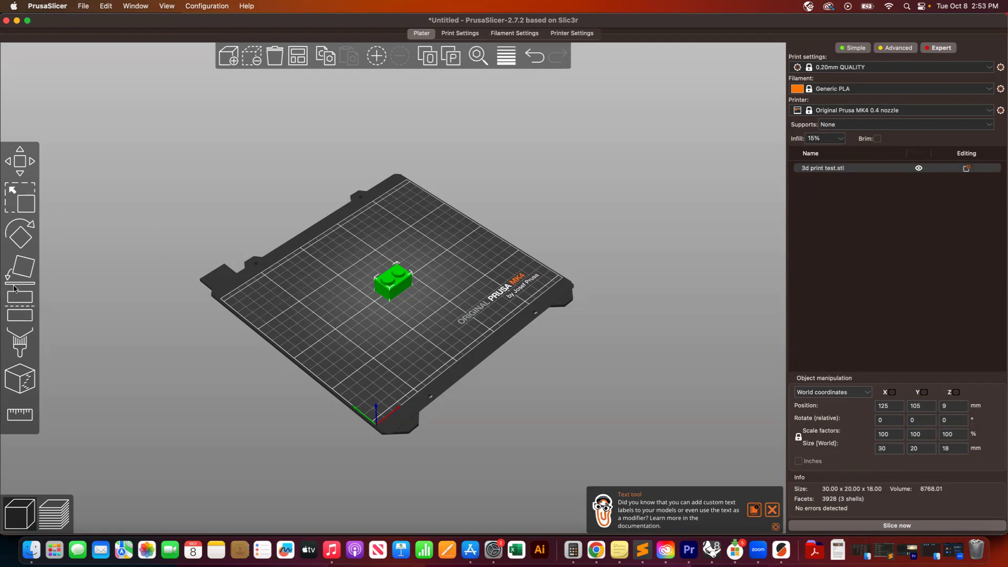
pyautogui.click(16, 235)
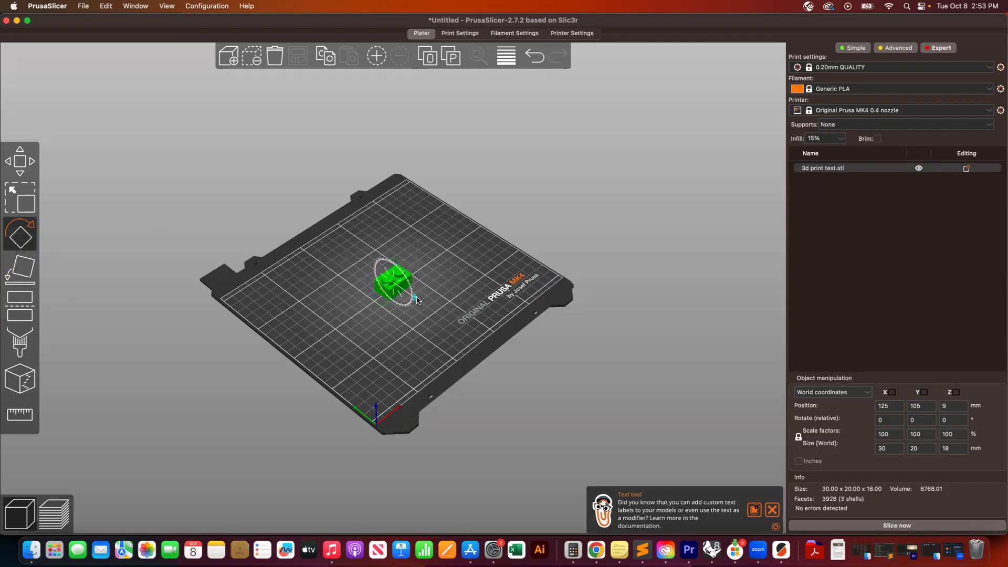
pyautogui.moveTo(415, 300)
pyautogui.mouseDown()
pyautogui.moveTo(388, 249)
pyautogui.moveTo(399, 272)
pyautogui.moveTo(383, 263)
pyautogui.moveTo(387, 282)
pyautogui.moveTo(394, 274)
pyautogui.moveTo(415, 313)
pyautogui.mouseUp()
pyautogui.press('super+z')
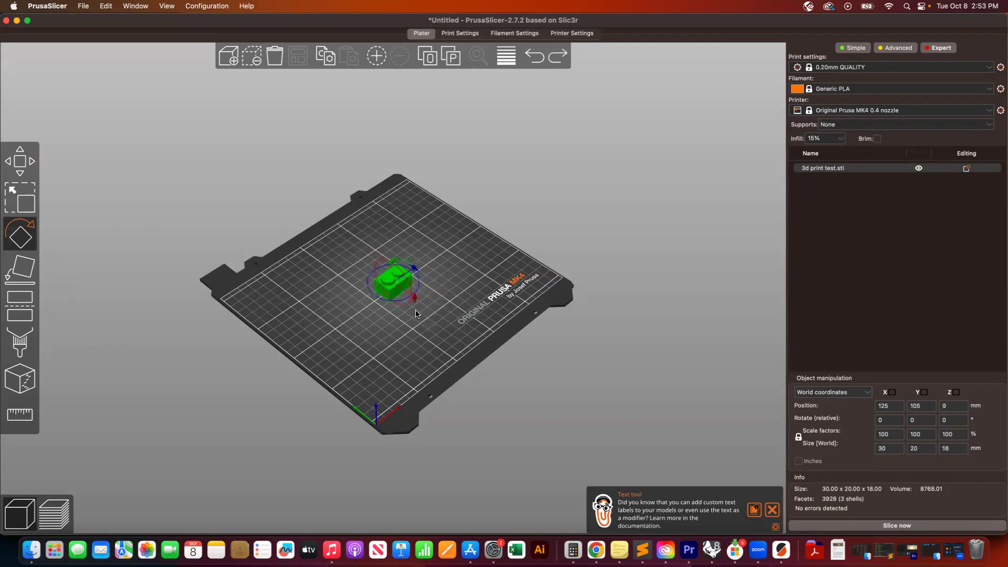
# - Reselect the test model and review the print, filament and printer settings, including the printer's machine limits and notes
pyautogui.click(377, 334)
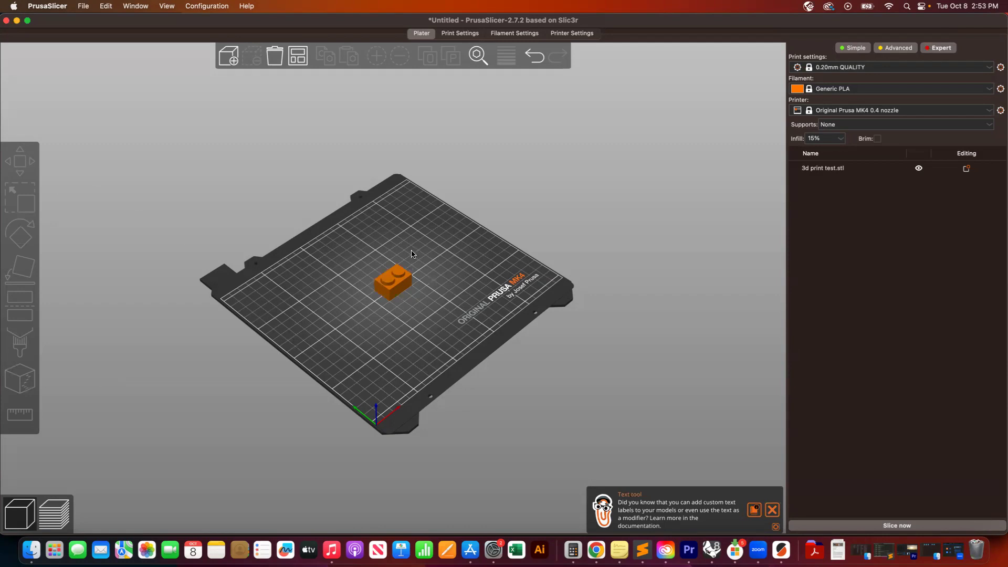
pyautogui.click(392, 285)
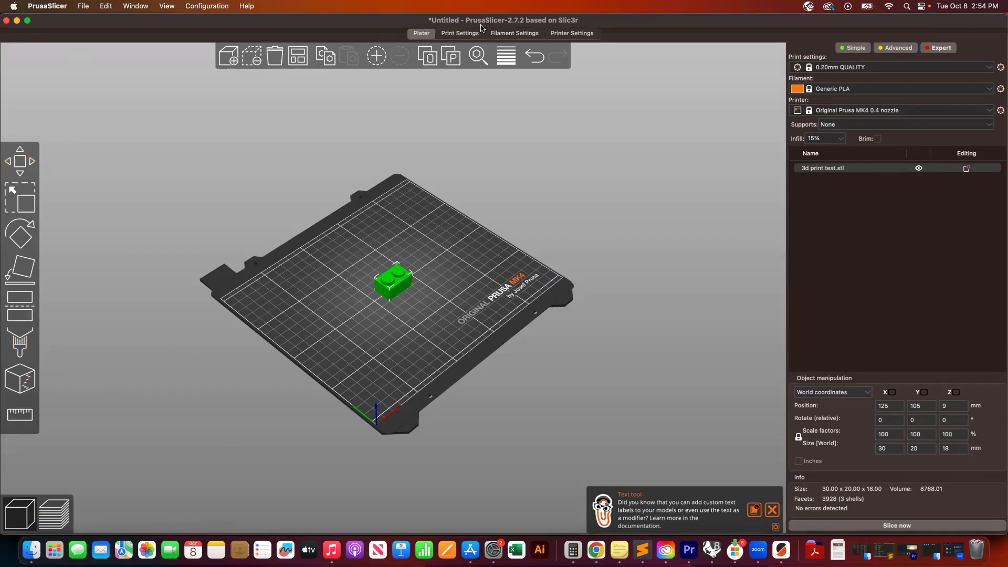
pyautogui.click(460, 33)
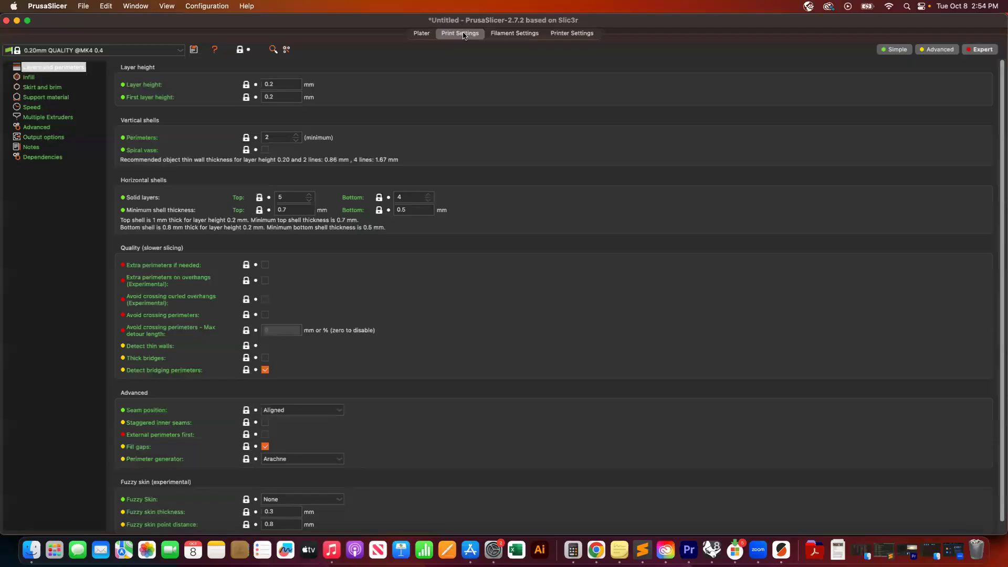
pyautogui.click(512, 34)
pyautogui.click(561, 34)
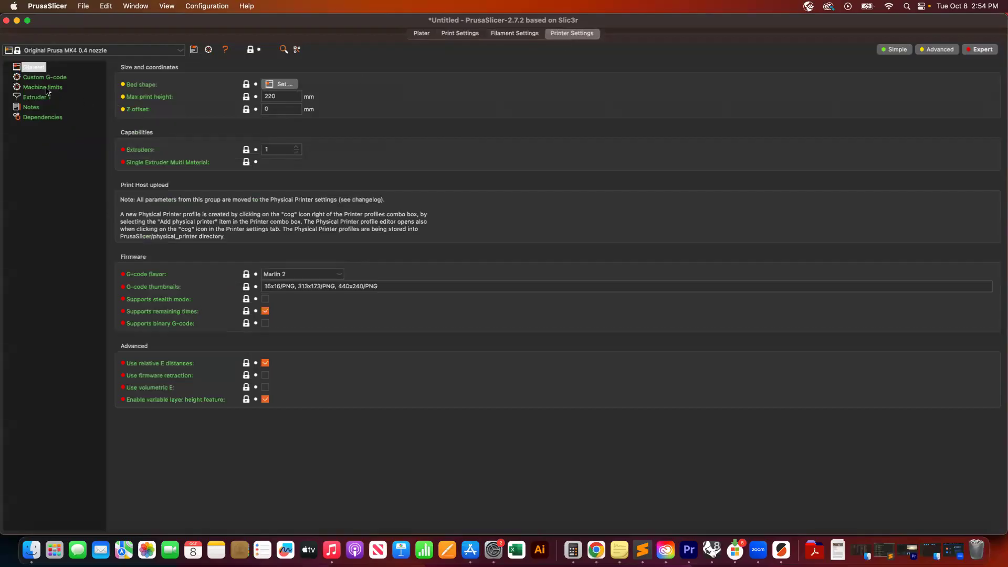
pyautogui.click(46, 88)
pyautogui.click(36, 107)
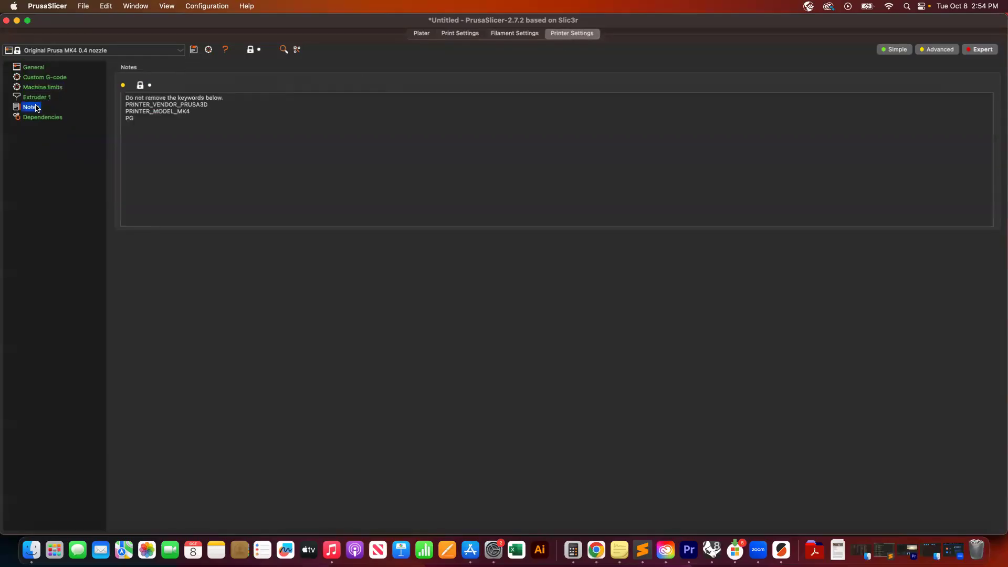
pyautogui.click(38, 89)
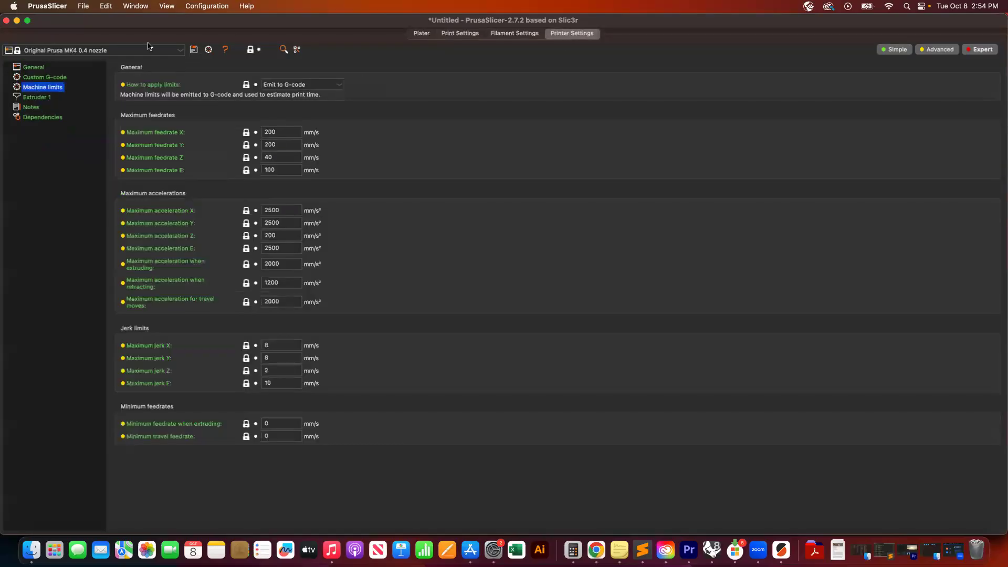
pyautogui.click(421, 34)
pyautogui.click(455, 33)
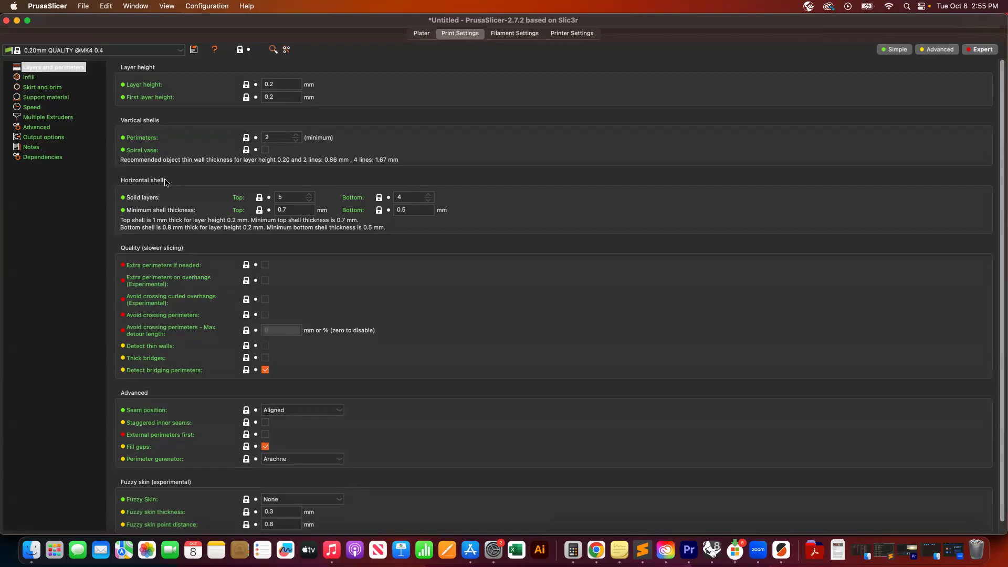
pyautogui.click(103, 51)
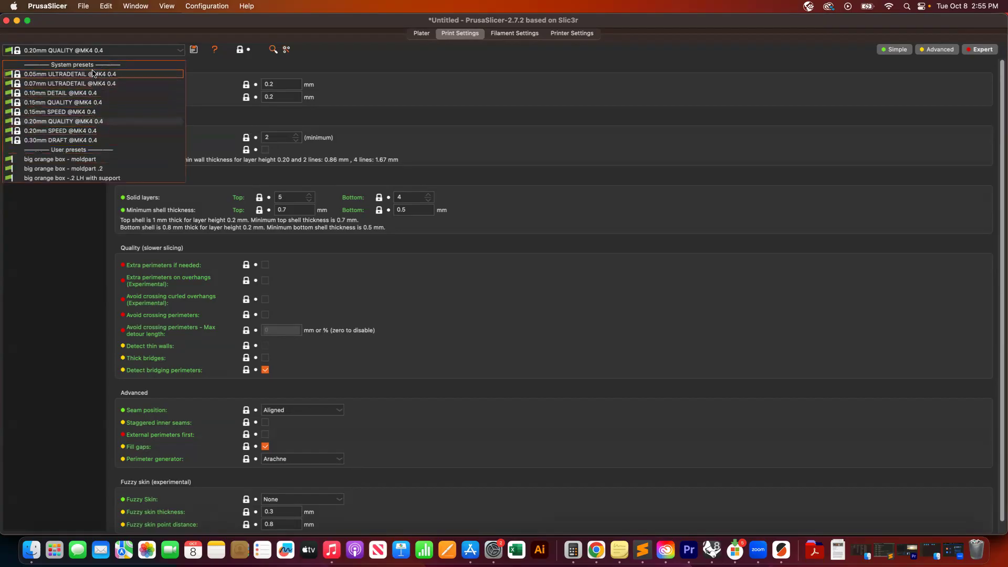
pyautogui.click(55, 122)
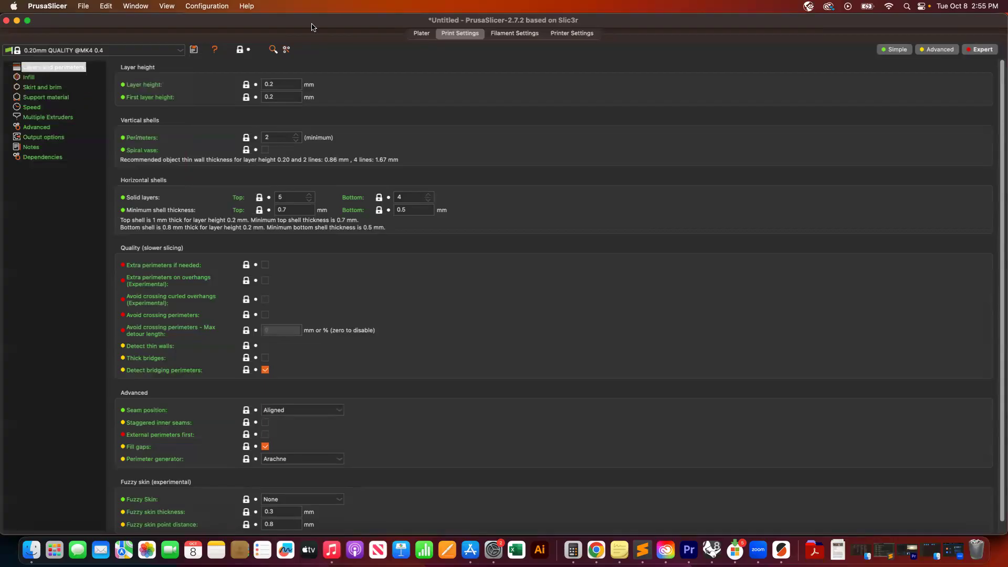
pyautogui.click(513, 34)
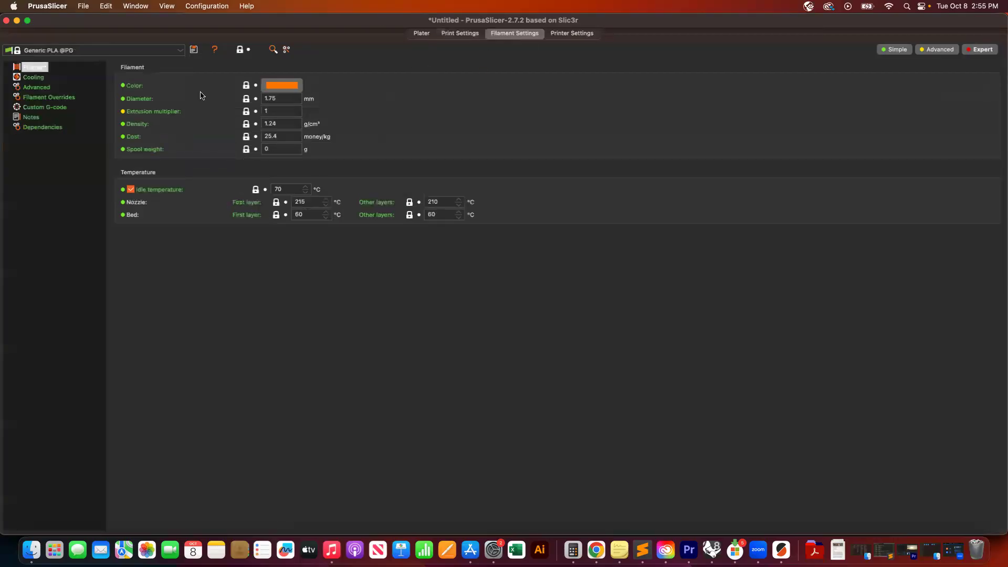
pyautogui.click(181, 52)
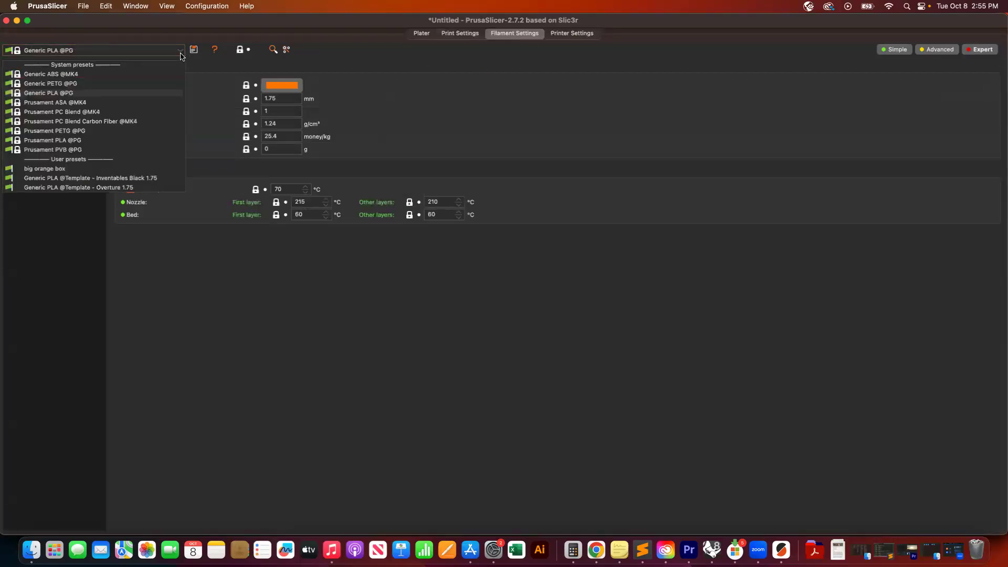
pyautogui.click(116, 94)
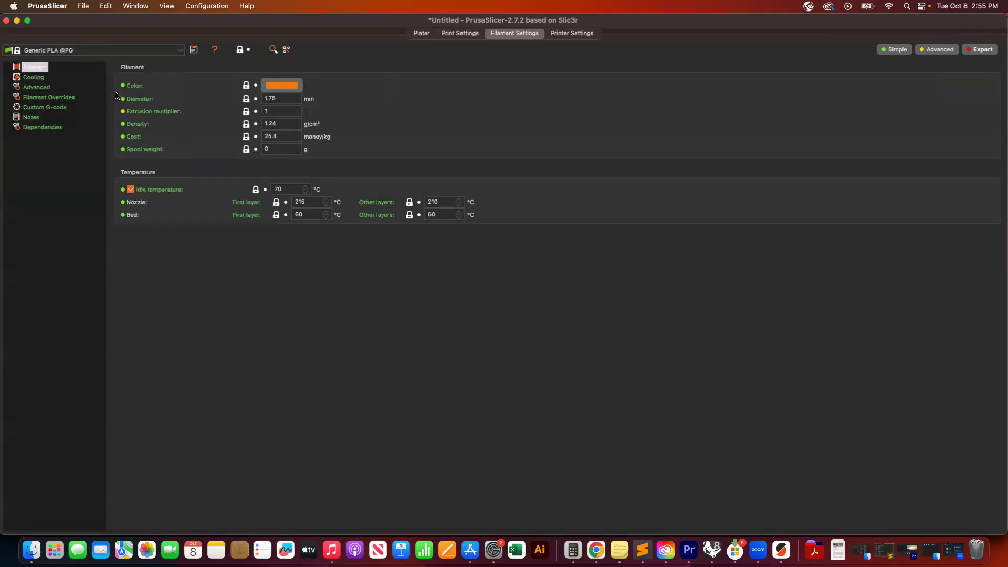
pyautogui.click(567, 36)
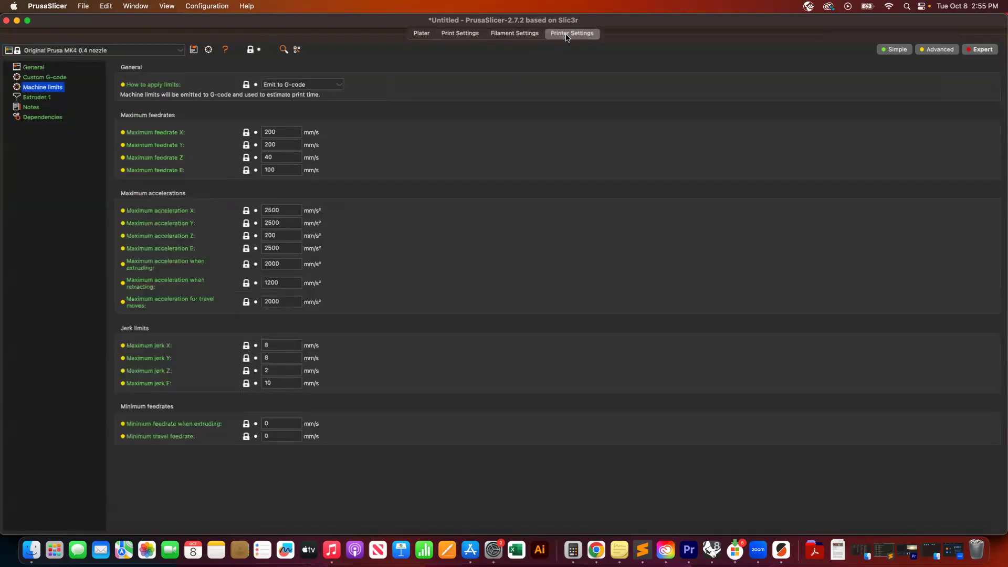
pyautogui.click(181, 51)
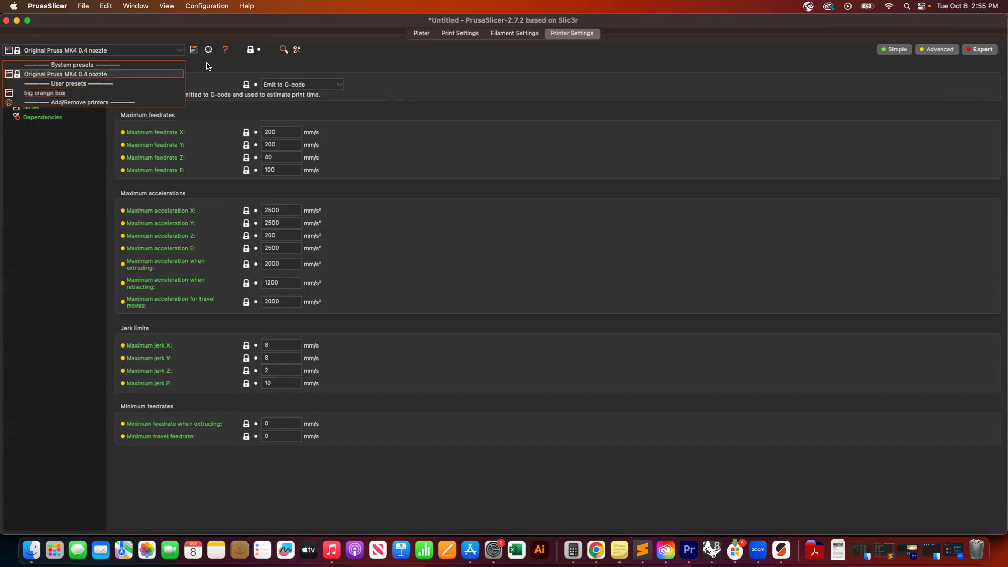
pyautogui.click(456, 33)
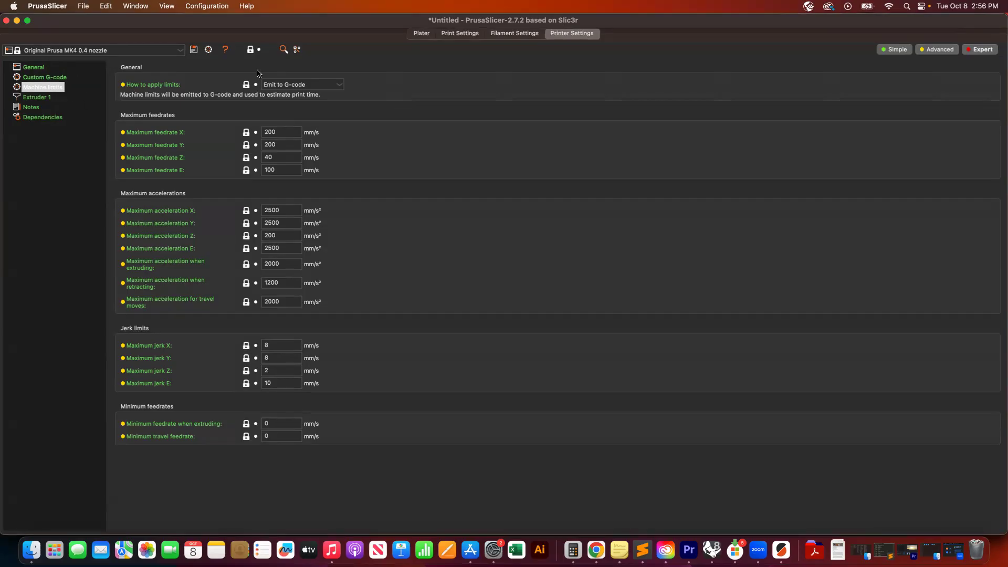
pyautogui.click(460, 33)
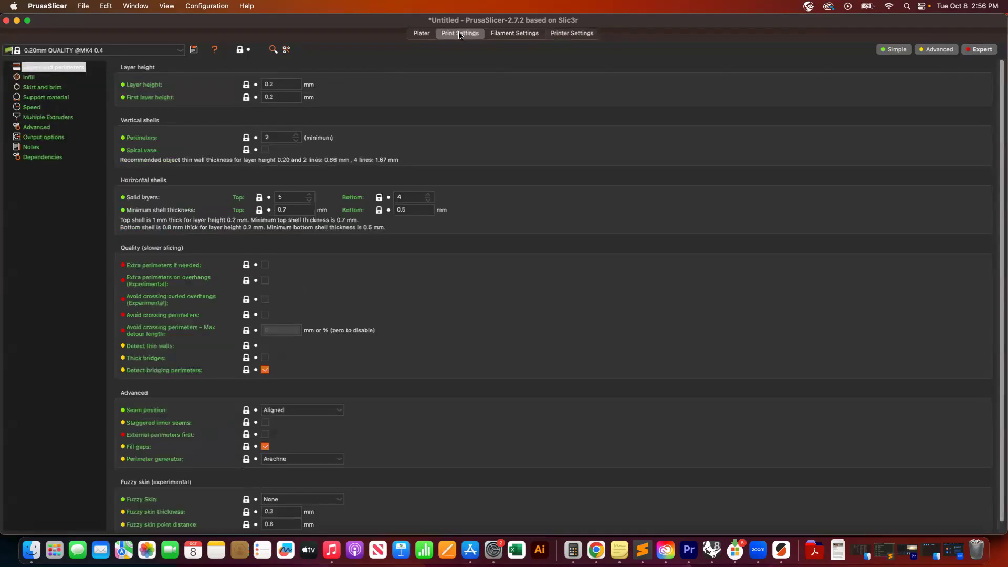
# - Examine the layer height and perimeter print settings, glance over the filament and printer settings, and return to the plater
pyautogui.click(284, 82)
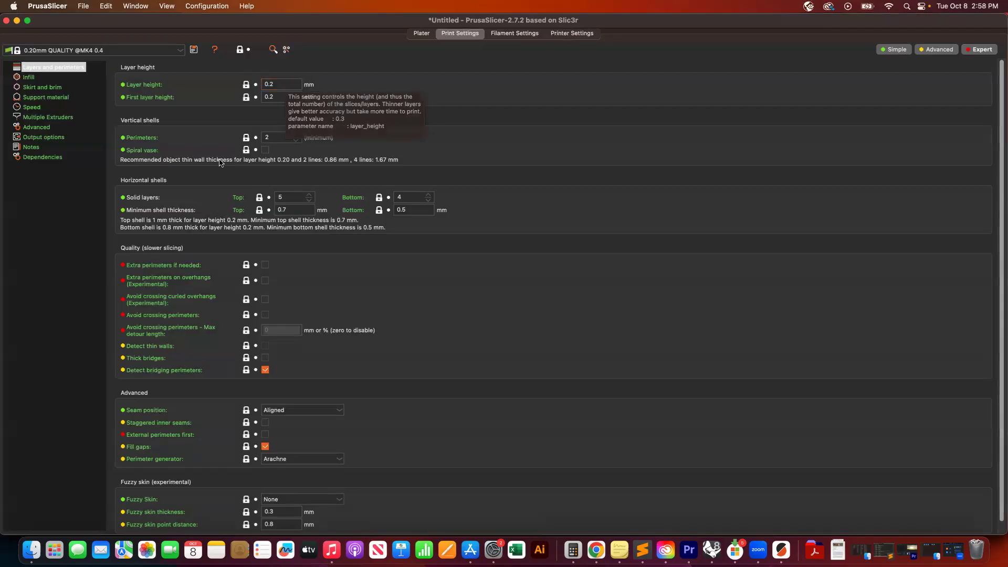
pyautogui.click(277, 139)
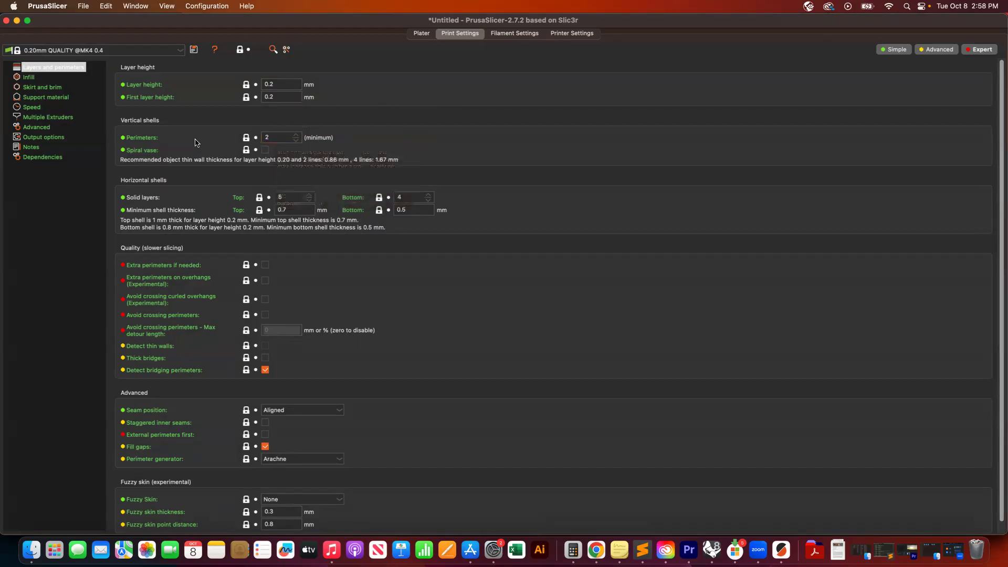
pyautogui.scroll(-1, 196, 143)
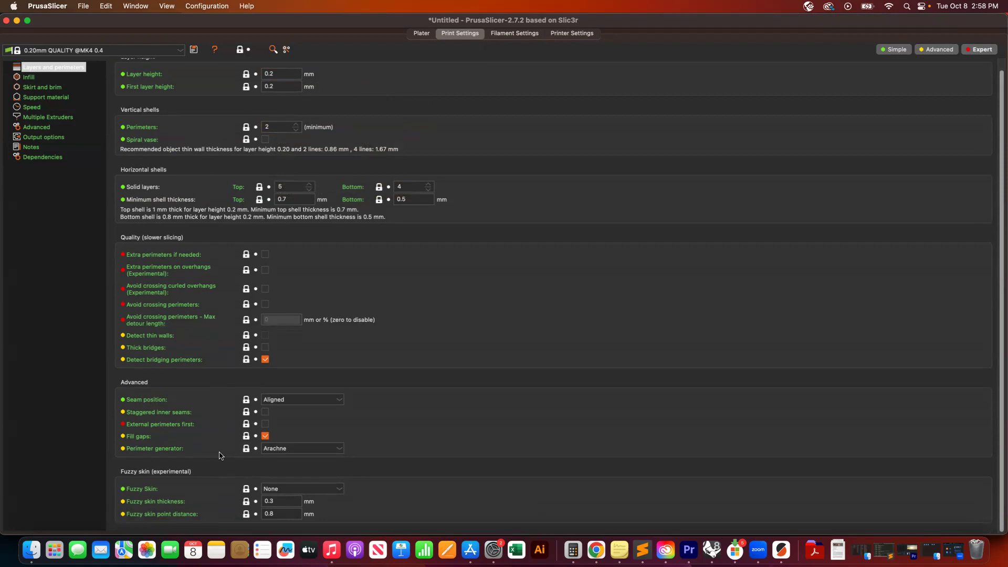
pyautogui.scroll(1, 221, 455)
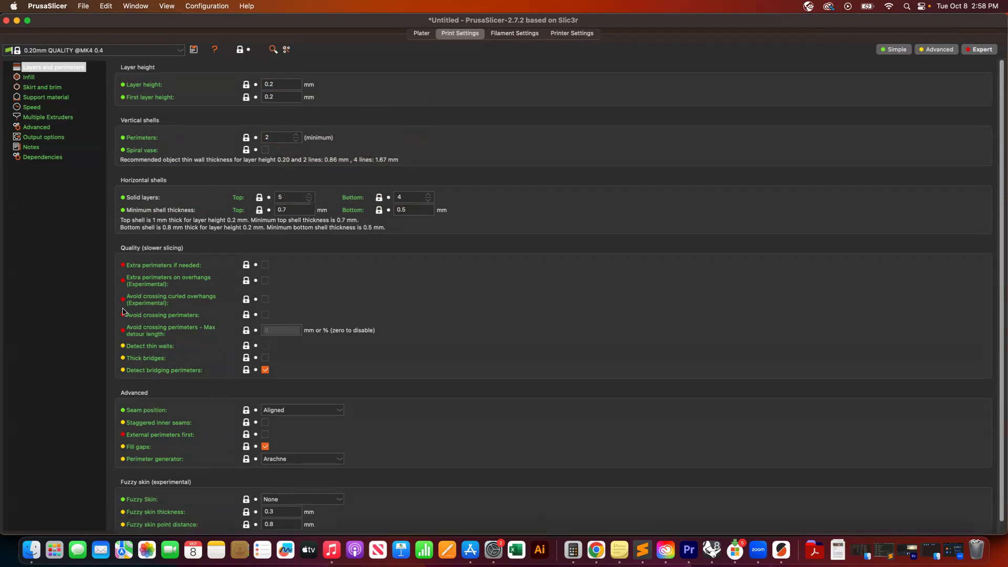
pyautogui.click(517, 37)
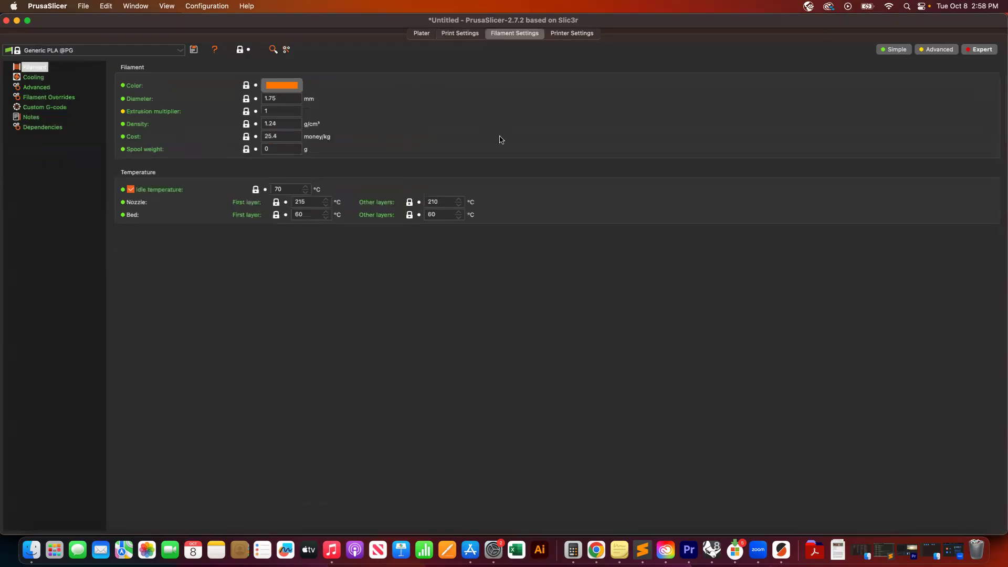
pyautogui.click(576, 35)
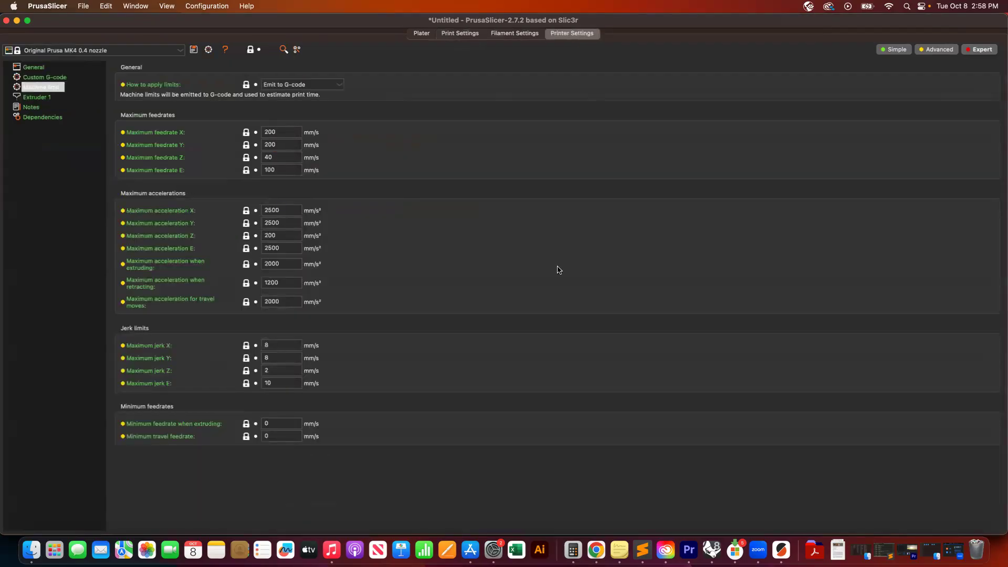
pyautogui.click(421, 35)
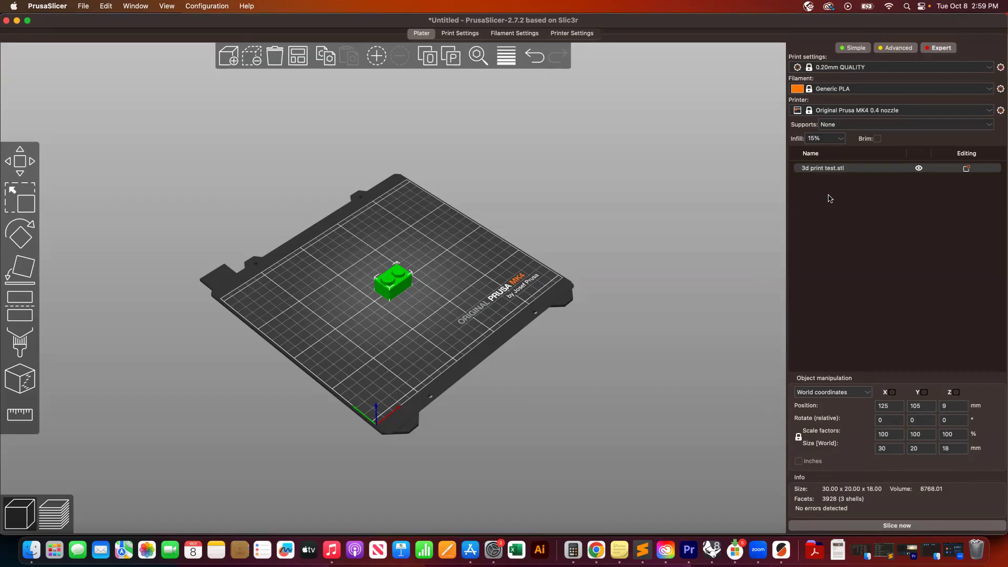
# - Set the infill to 25% and slice the model
pyautogui.click(840, 139)
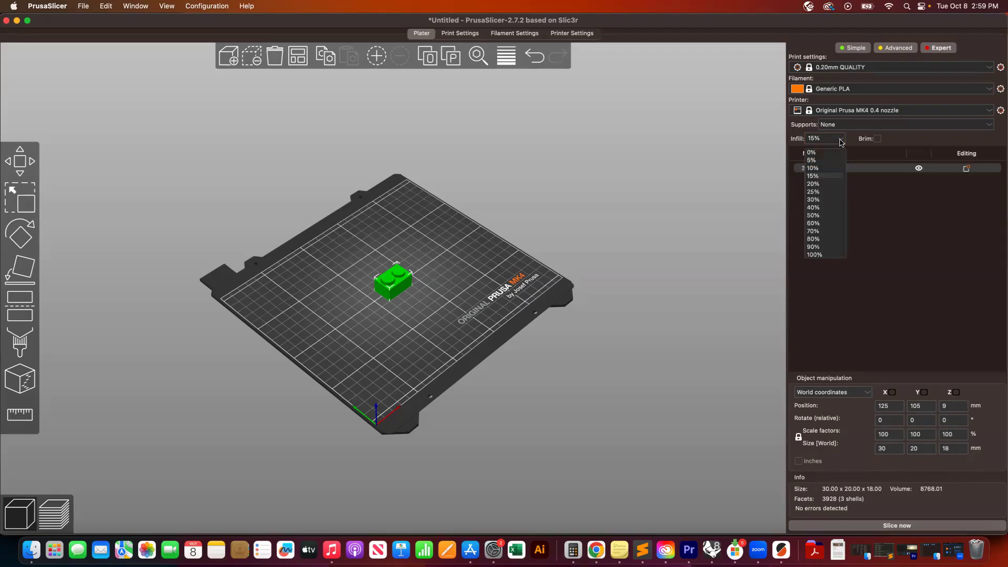
pyautogui.click(818, 193)
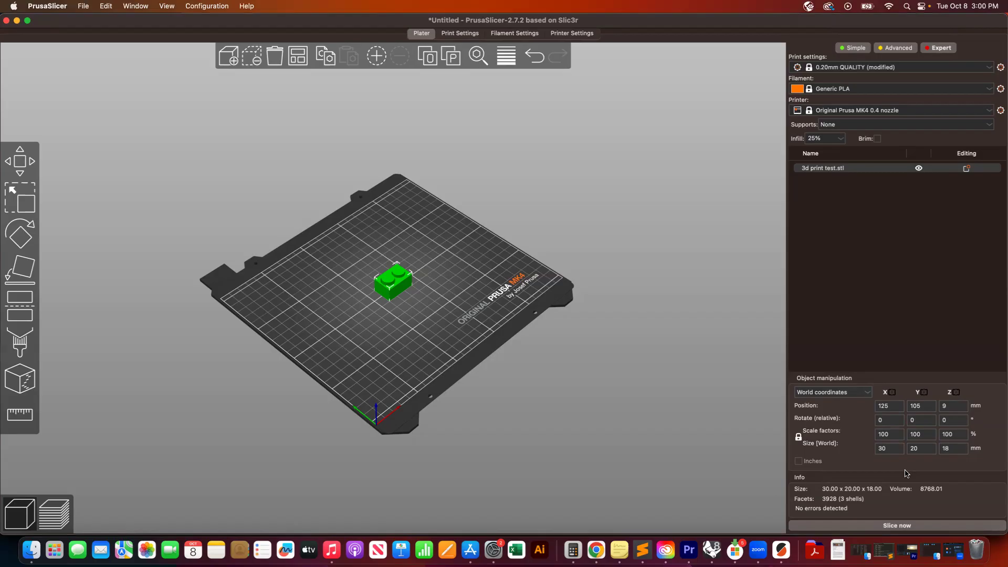
pyautogui.click(900, 526)
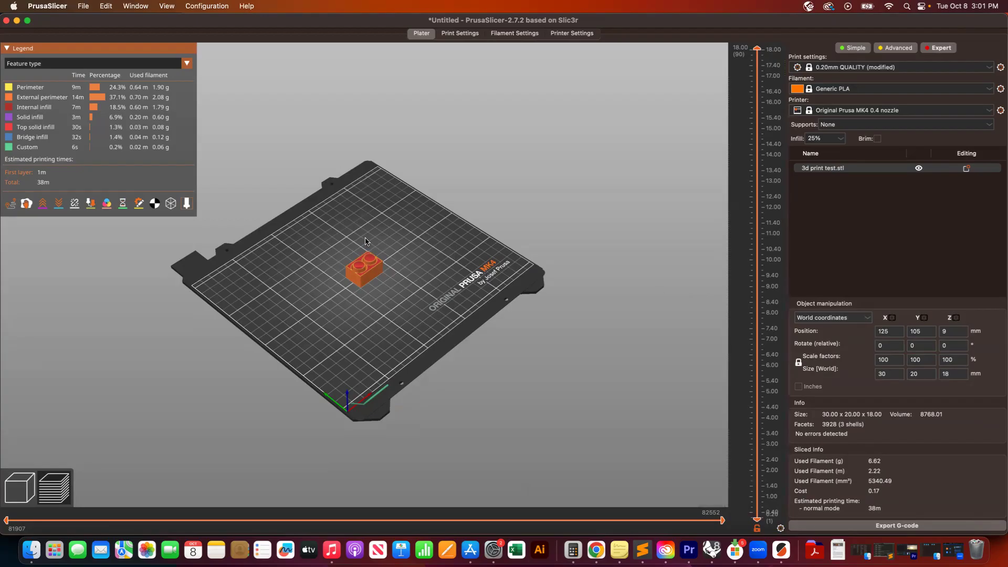
# - Inspect the sliced preview up close, scrubbing through the toolpath moves of the top layer
pyautogui.scroll(5, 366, 241)
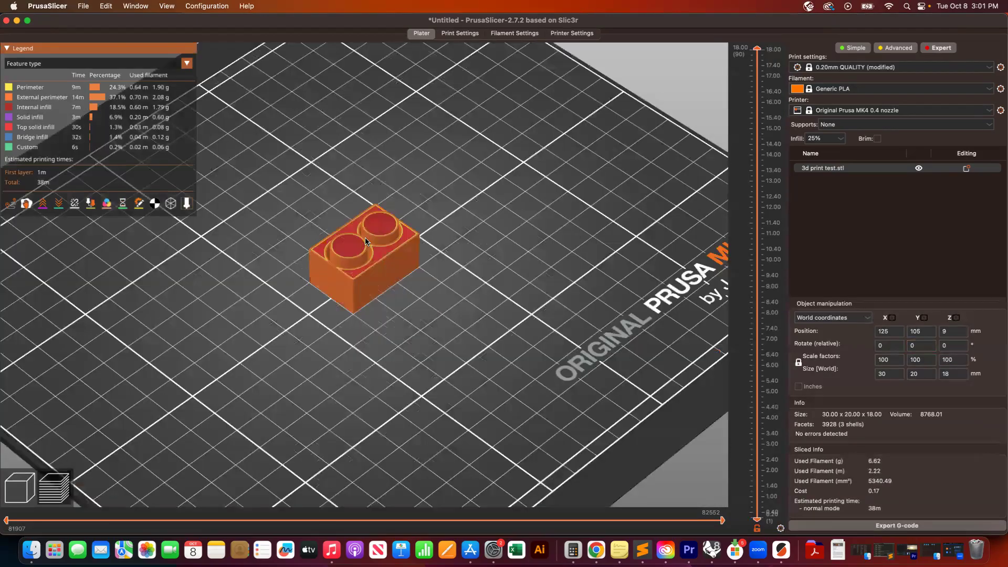
pyautogui.scroll(5, 366, 241)
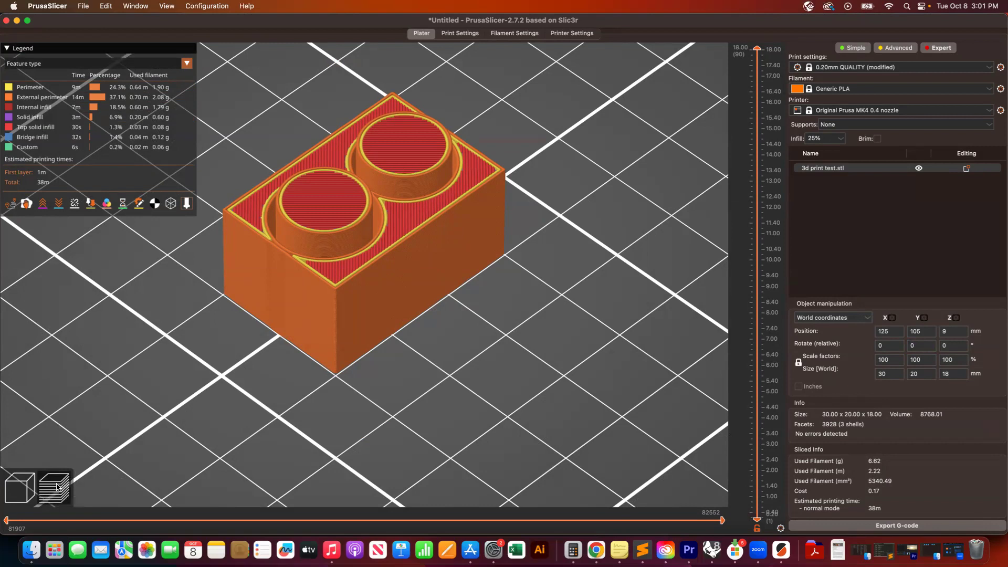
pyautogui.click(8, 521)
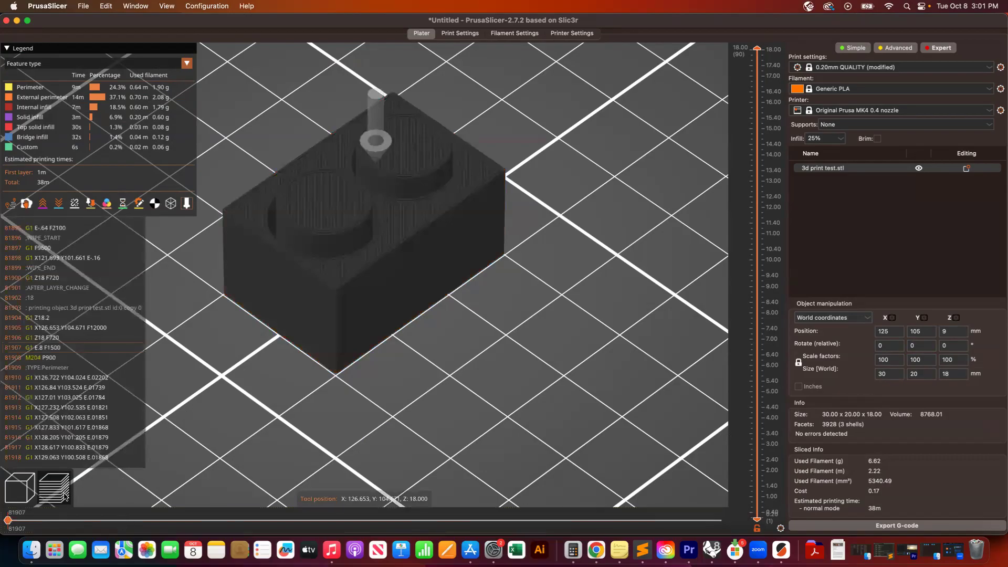
pyautogui.click(64, 521)
pyautogui.moveTo(65, 521)
pyautogui.mouseDown()
pyautogui.moveTo(501, 521)
pyautogui.moveTo(559, 486)
pyautogui.moveTo(759, 452)
pyautogui.moveTo(664, 473)
pyautogui.mouseUp()
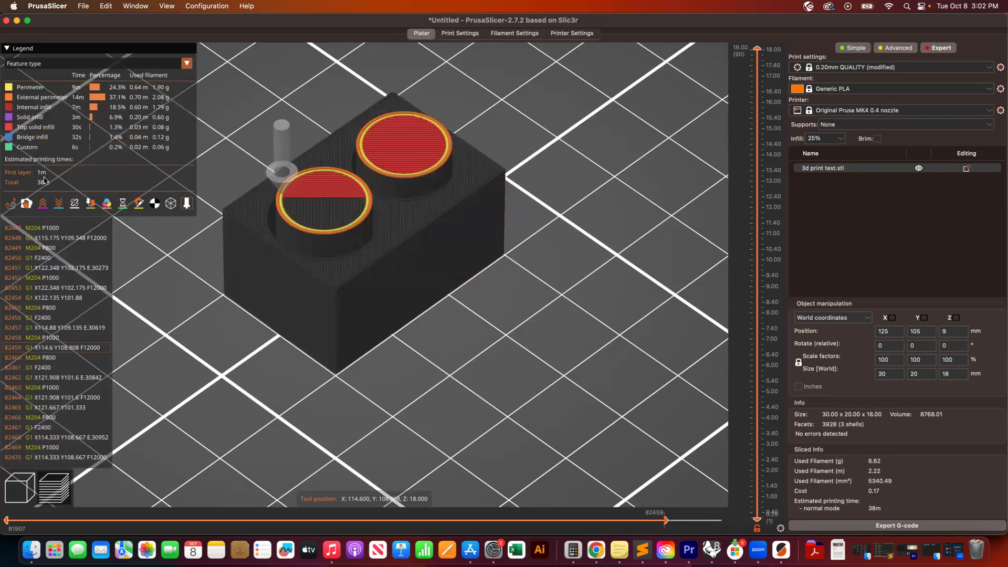
pyautogui.click(59, 202)
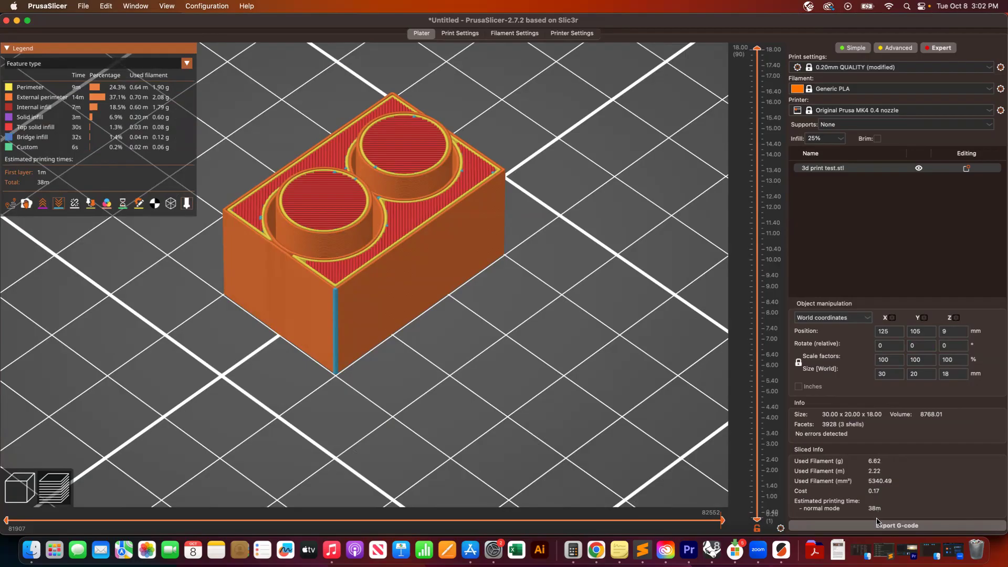
# - Export the G-code into the 409 Digital Fabrication Studio folder under the suggested file name
pyautogui.click(915, 526)
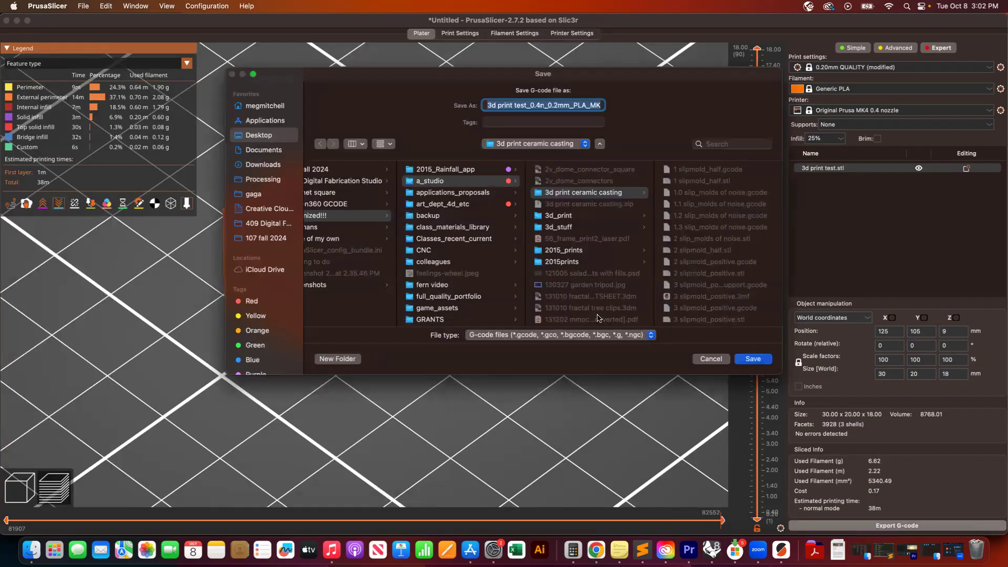
pyautogui.click(540, 107)
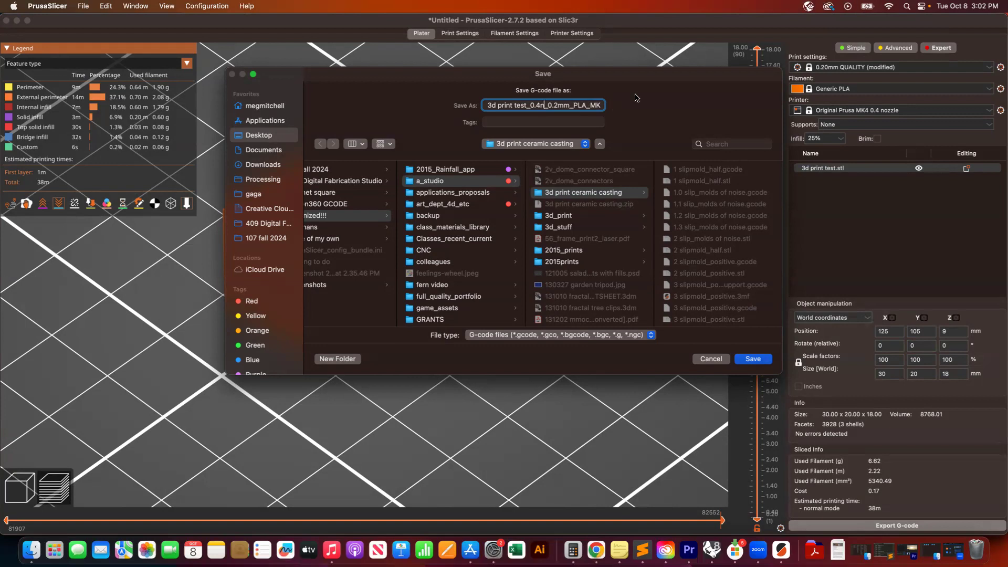
pyautogui.click(268, 224)
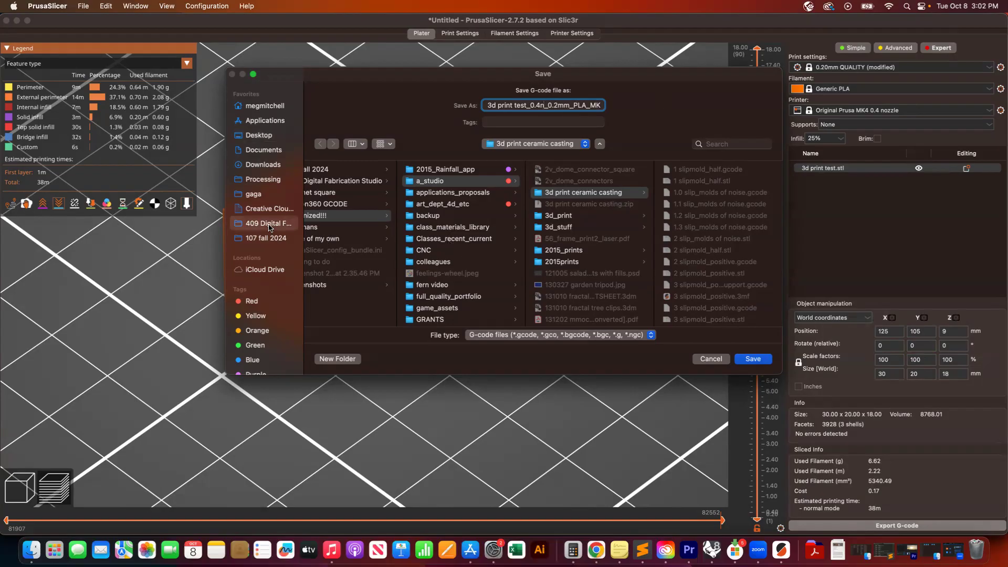
pyautogui.click(752, 360)
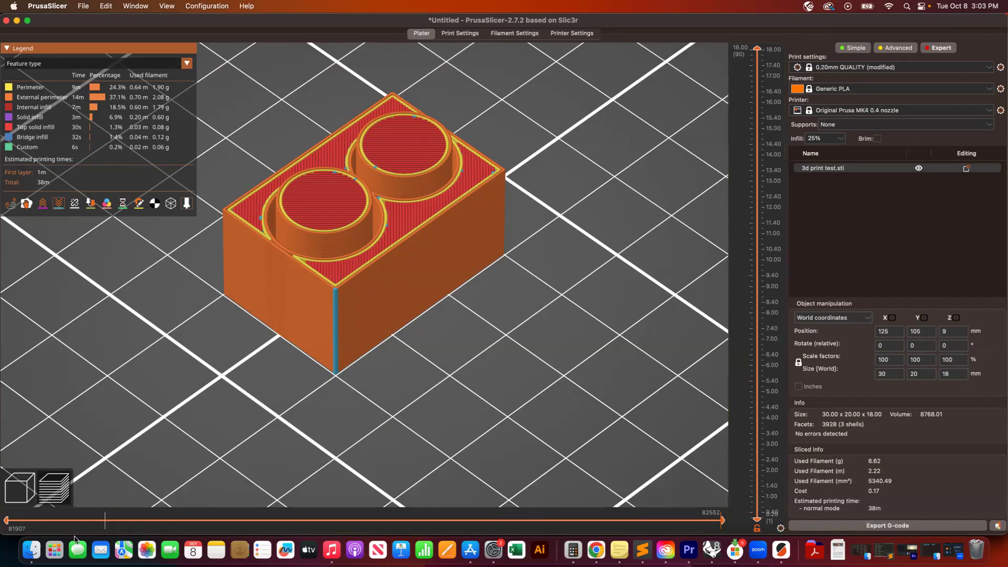
# - In Finder, copy the exported G-code file from the 409 Digital Fabrication Studio folder onto the Transcend drive and eject it
pyautogui.click(32, 552)
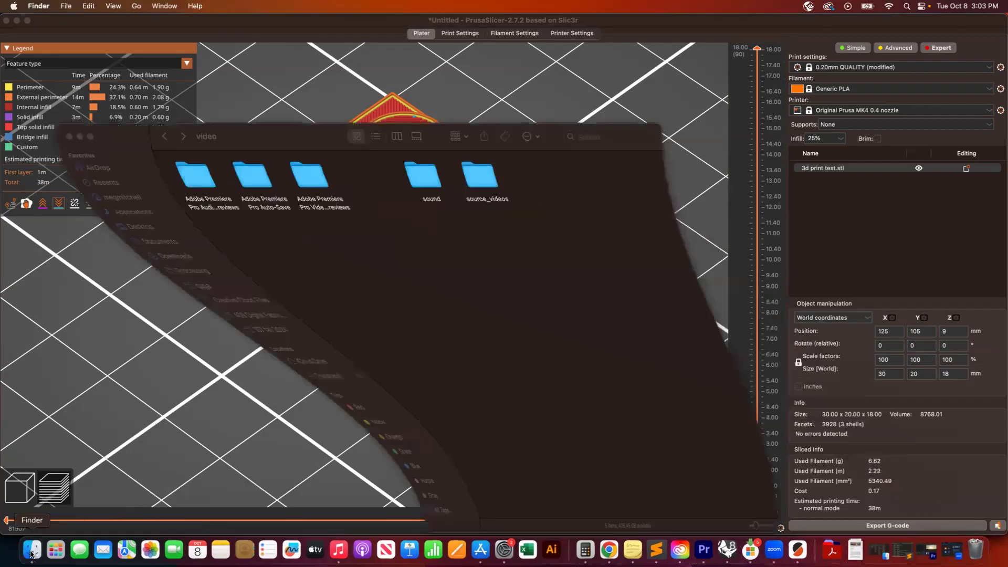
pyautogui.click(119, 316)
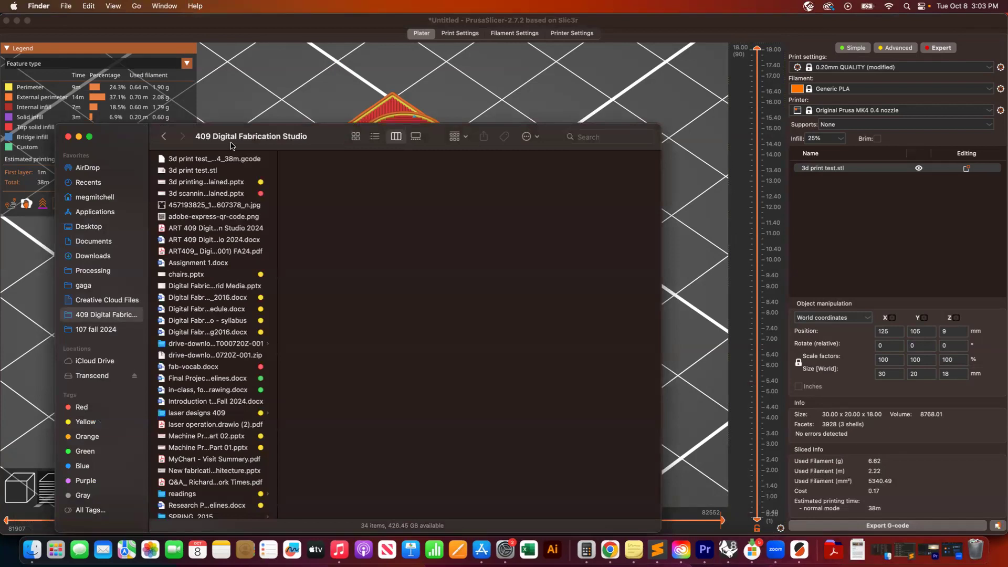
pyautogui.moveTo(278, 168); pyautogui.dragTo(444, 171)
pyautogui.moveTo(187, 158); pyautogui.dragTo(104, 376)
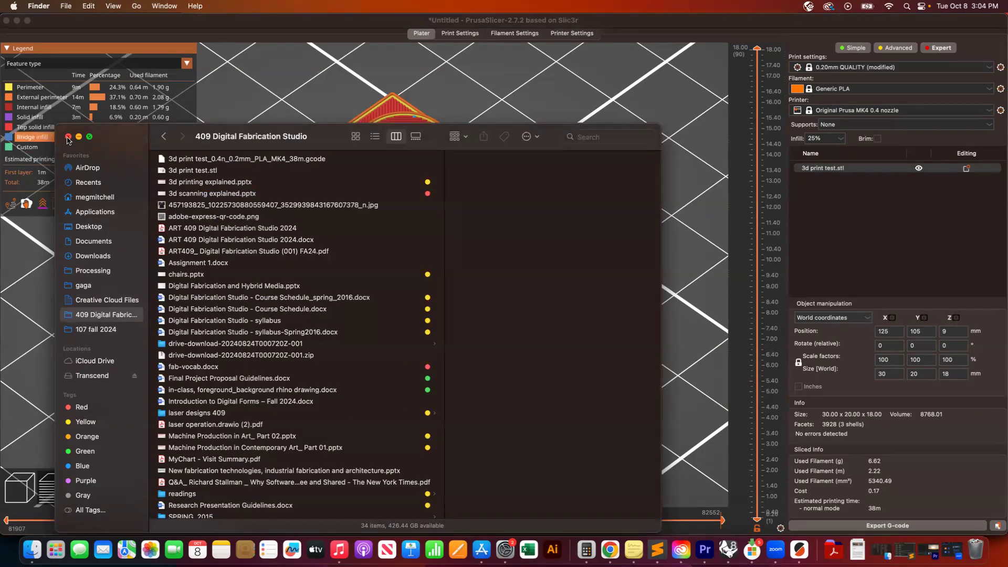
pyautogui.click(135, 376)
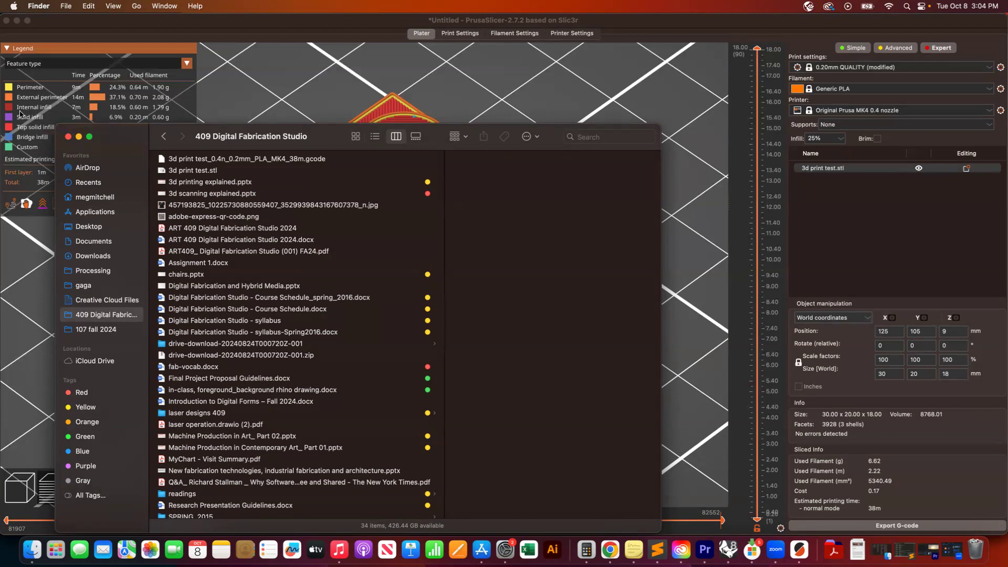
pyautogui.click(78, 136)
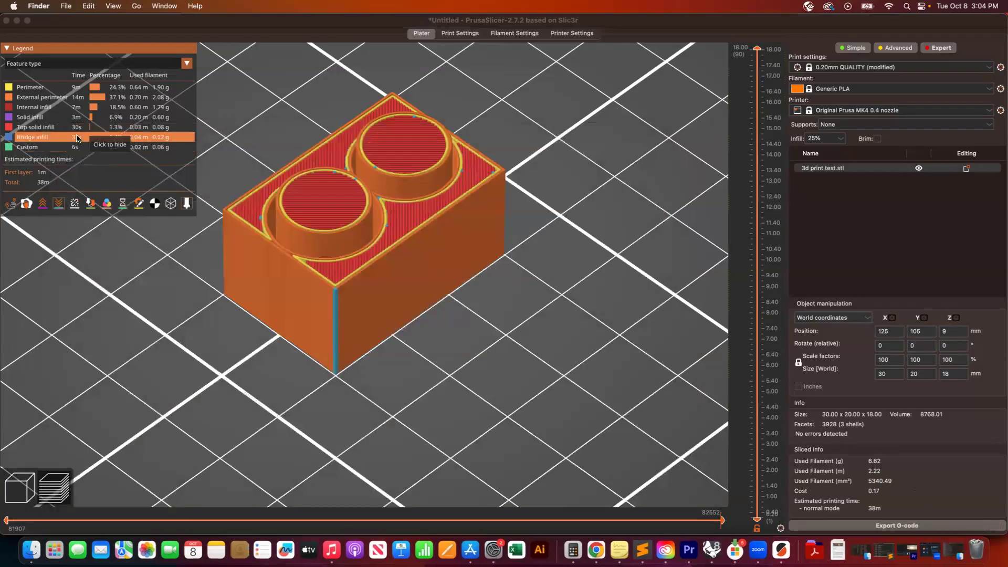